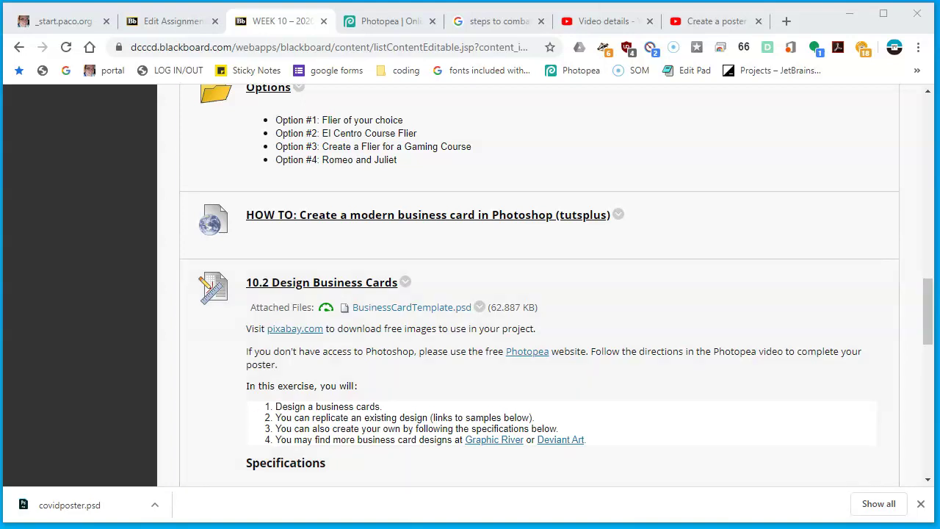
# Open Photopea, close the Video details, Create a poster and covid search tabs, then add a new tab
pyautogui.click(544, 352)
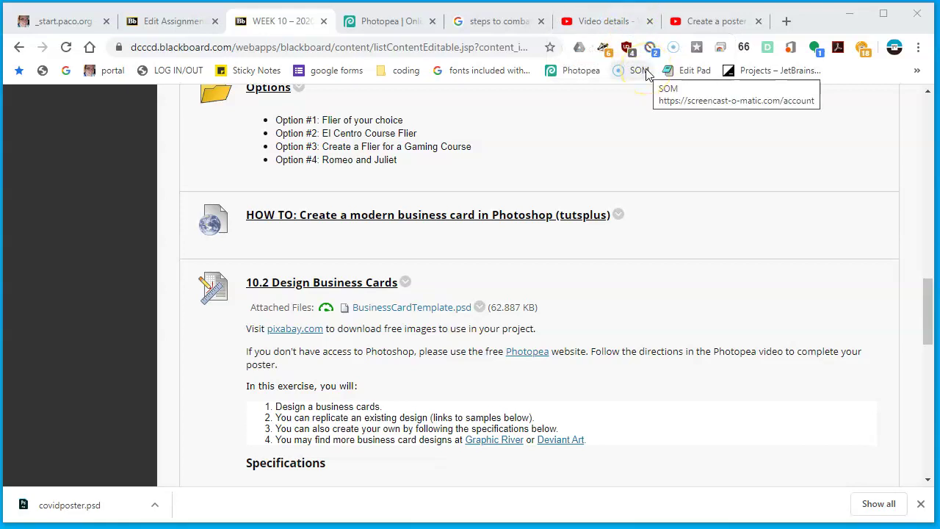
pyautogui.click(387, 22)
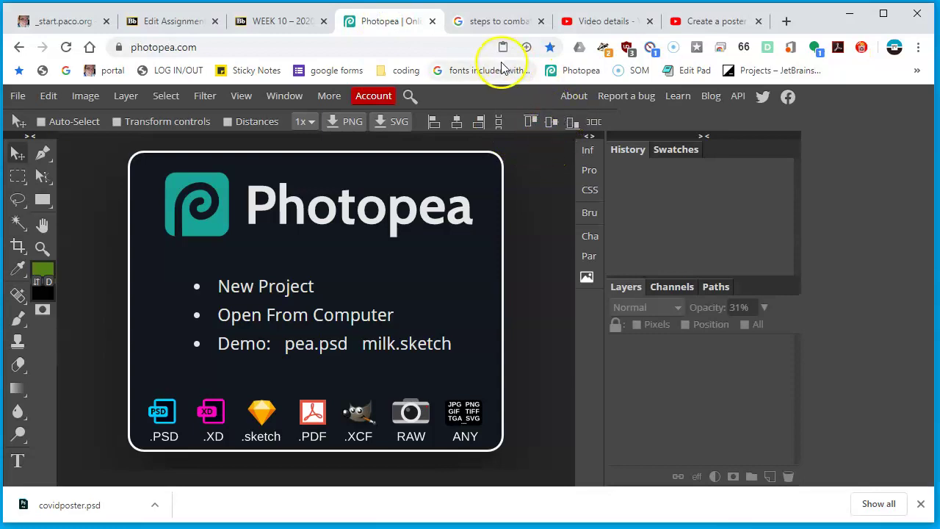
pyautogui.click(651, 22)
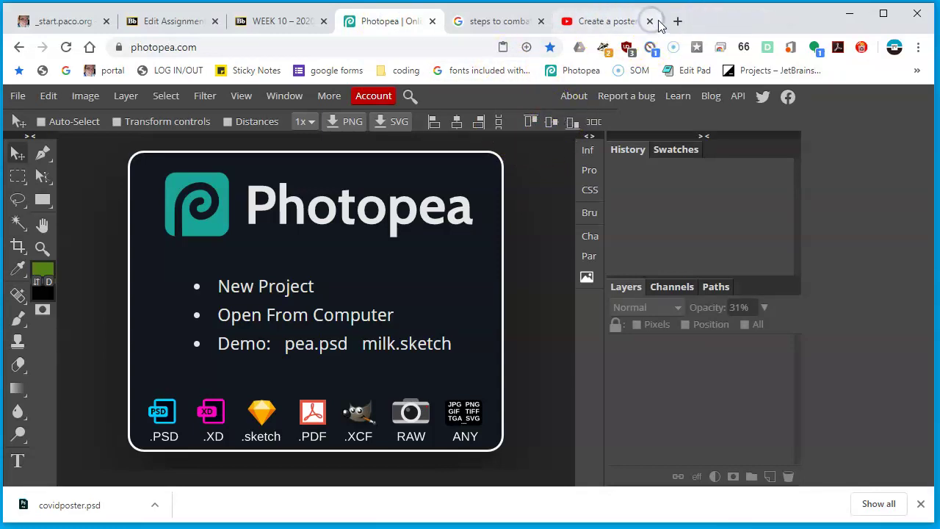
pyautogui.click(649, 21)
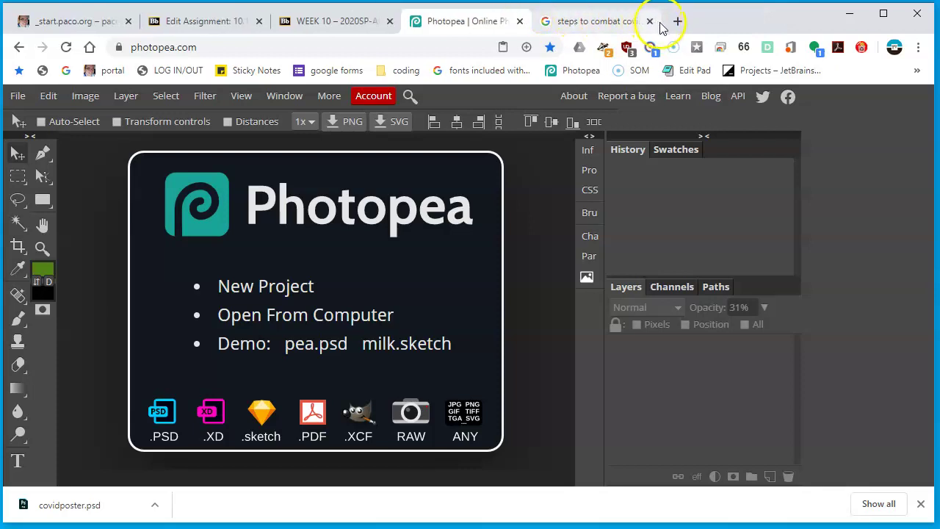
pyautogui.click(650, 22)
pyautogui.click(678, 21)
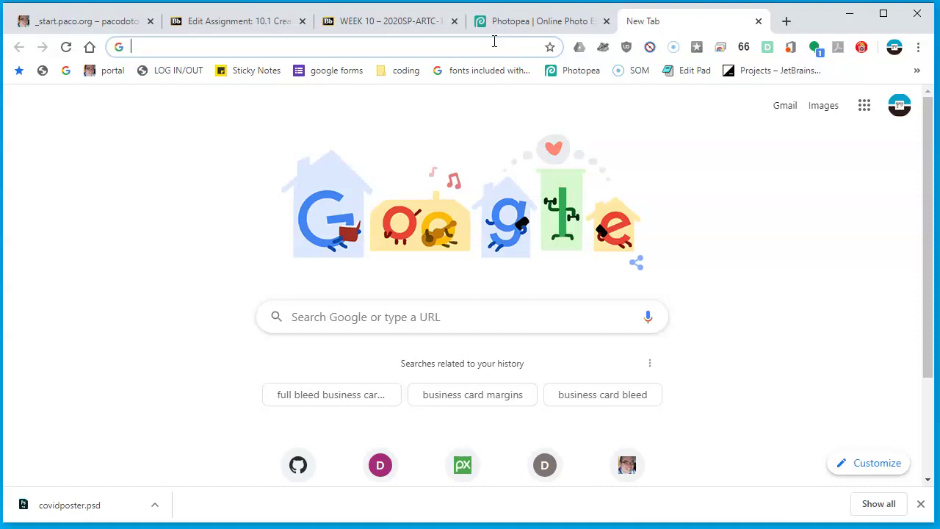
# Search Google for 'business card size in inches' and find the standard 3.5 x 2 in size
pyautogui.write('bu')
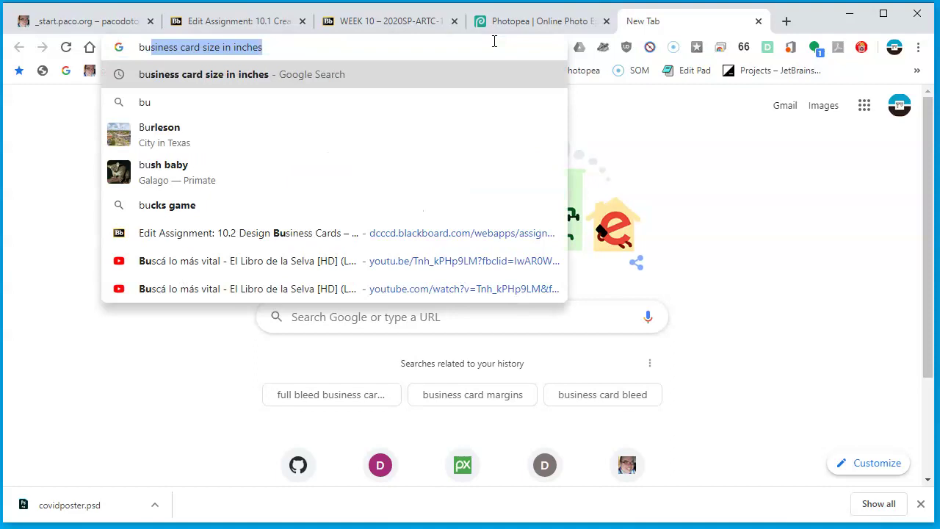
pyautogui.press('Return')
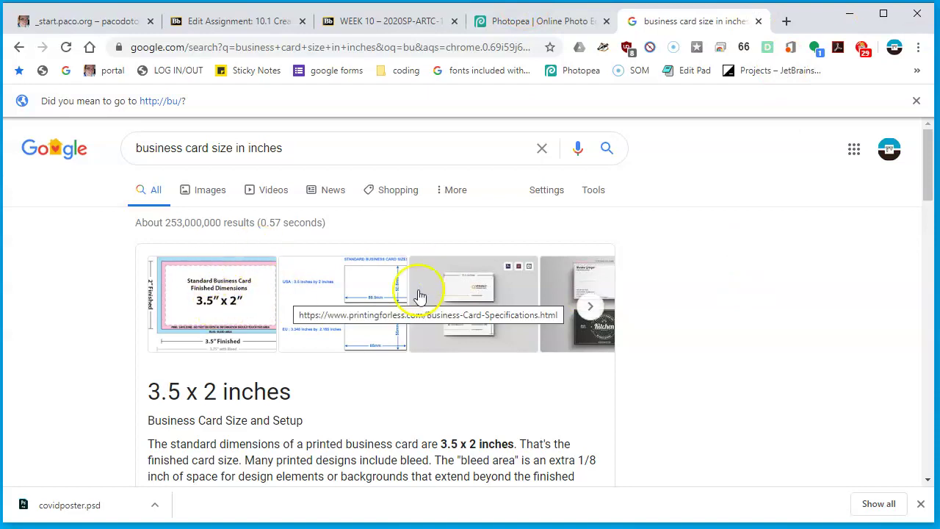
pyautogui.scroll(-2, 516, 313)
pyautogui.scroll(-5, 509, 321)
pyautogui.scroll(-3, 509, 321)
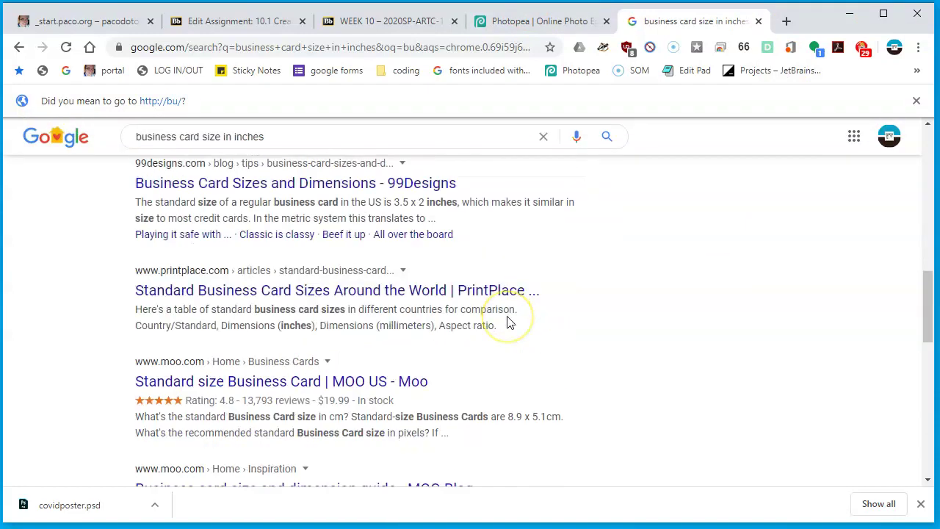
pyautogui.scroll(5, 510, 323)
pyautogui.scroll(5, 509, 321)
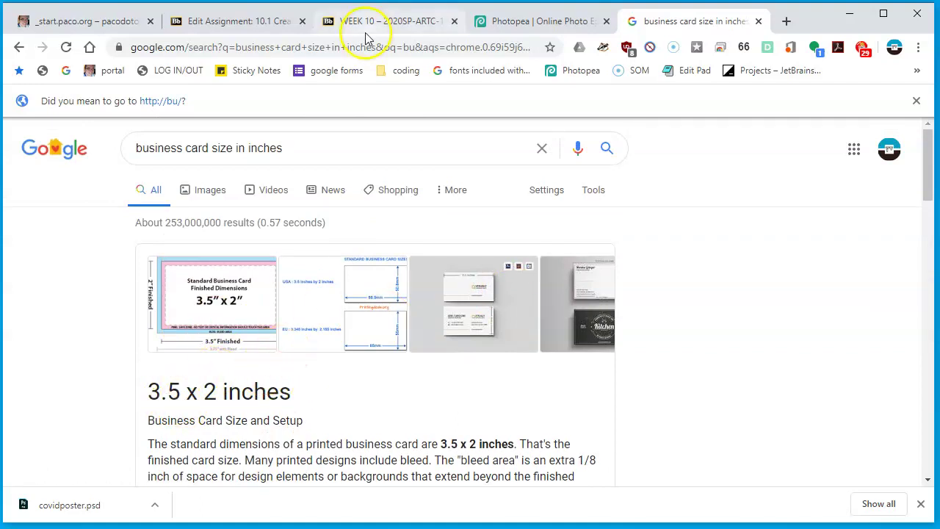
# Start a new Photopea project named biz_card
pyautogui.click(507, 22)
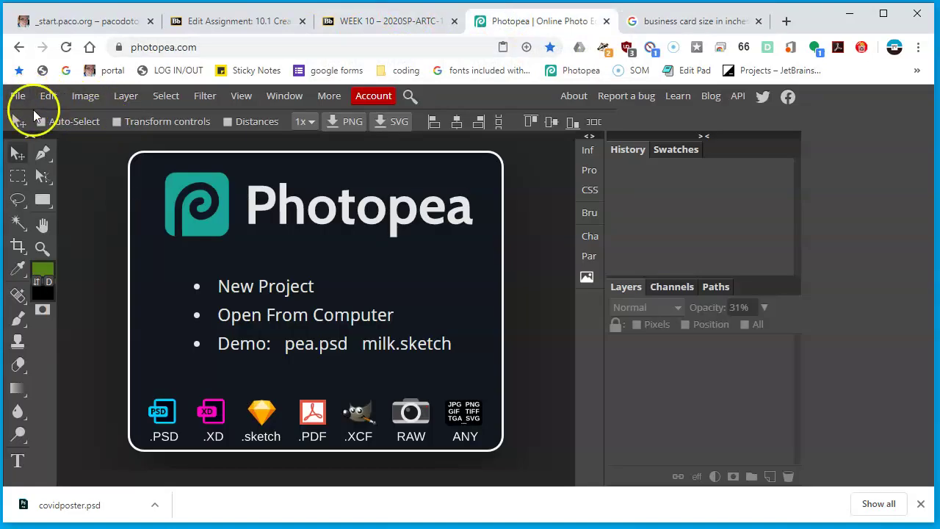
pyautogui.click(16, 99)
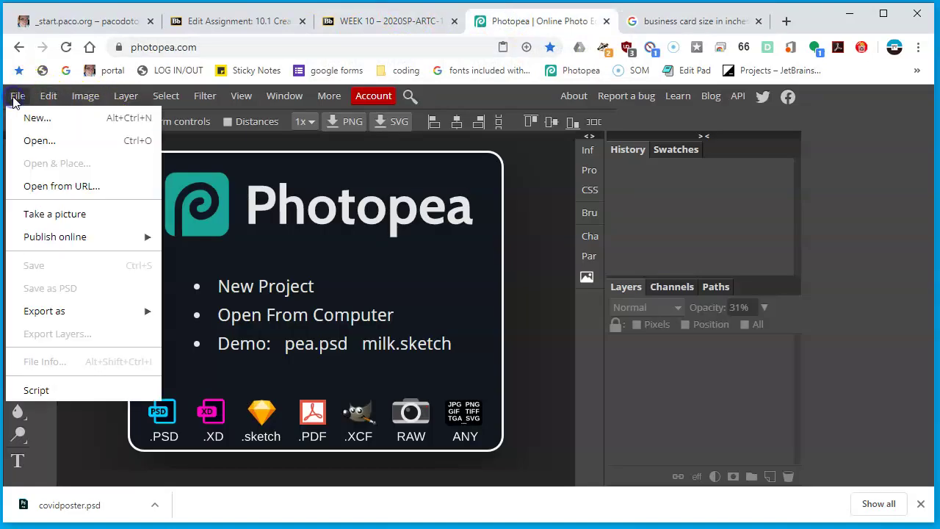
pyautogui.click(14, 116)
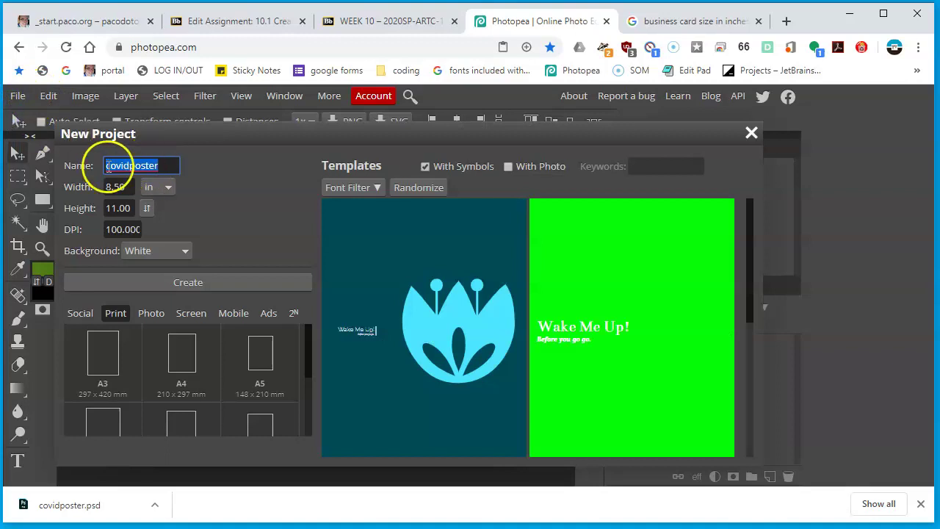
pyautogui.write('busin')
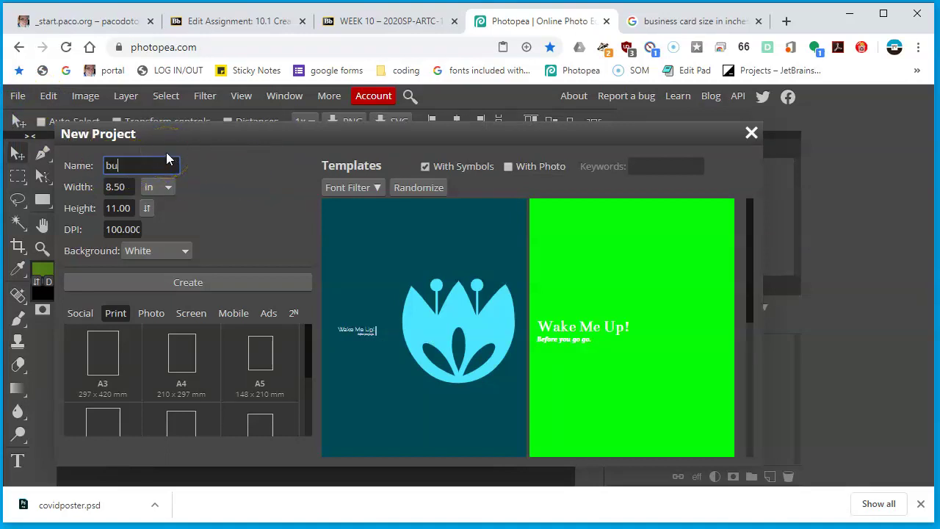
pyautogui.press('BackSpace')
pyautogui.press('BackSpace')
pyautogui.press('BackSpace')
pyautogui.press('BackSpace')
pyautogui.write('iz_card')
# Set the canvas size to 3.50 x 2.00 inches
pyautogui.click(122, 187)
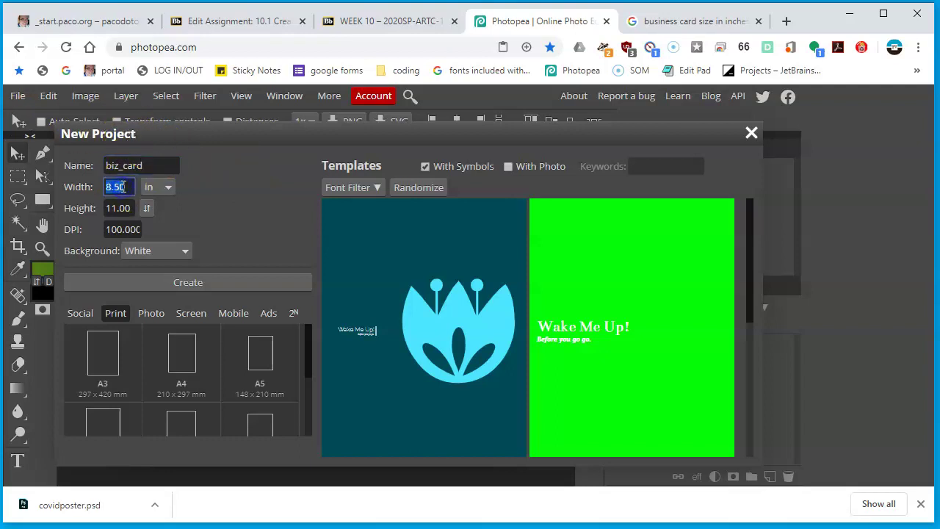
pyautogui.write('3.5')
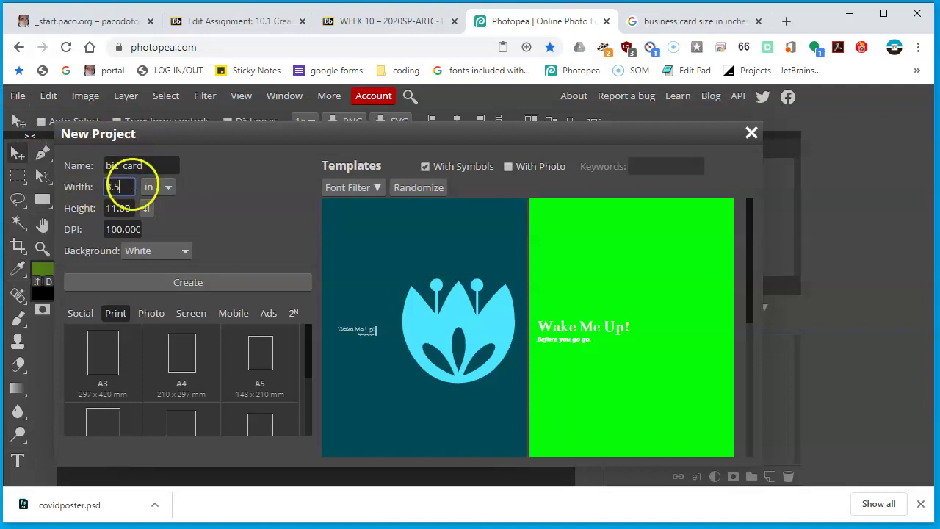
pyautogui.click(170, 187)
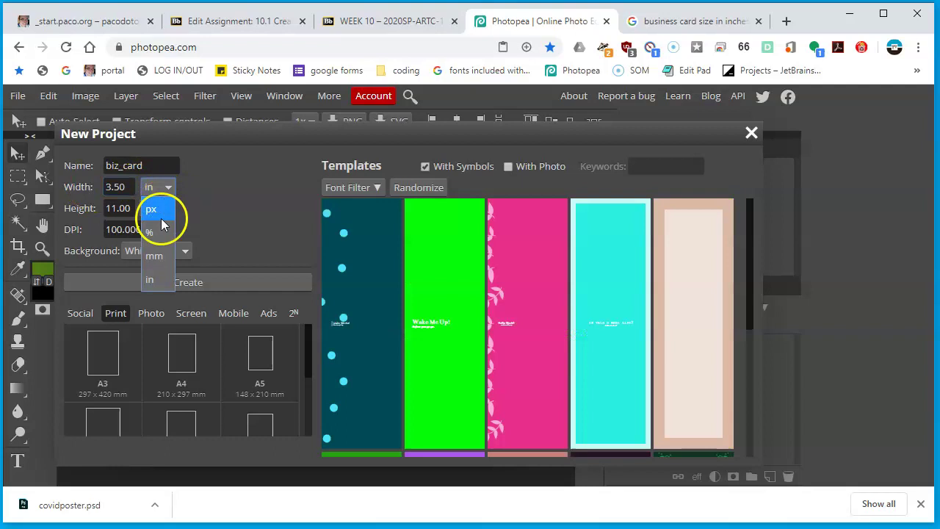
pyautogui.click(147, 278)
pyautogui.click(119, 208)
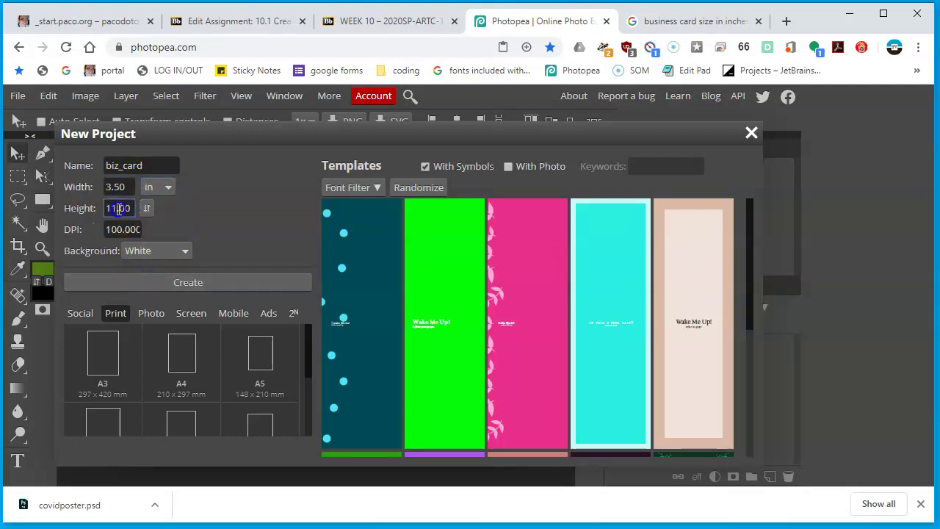
pyautogui.write('2')
pyautogui.click(163, 212)
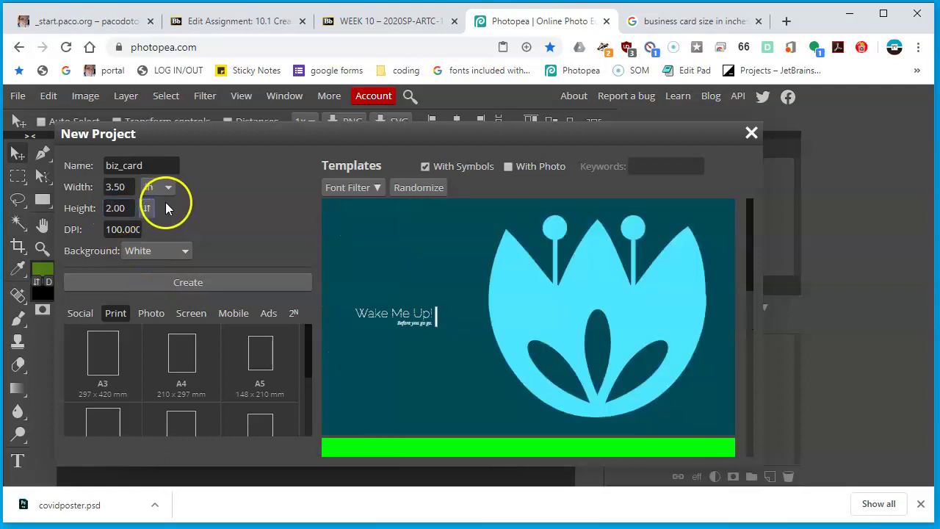
# Recheck the assignment specs and set the resolution to 120 DPI
pyautogui.click(115, 230)
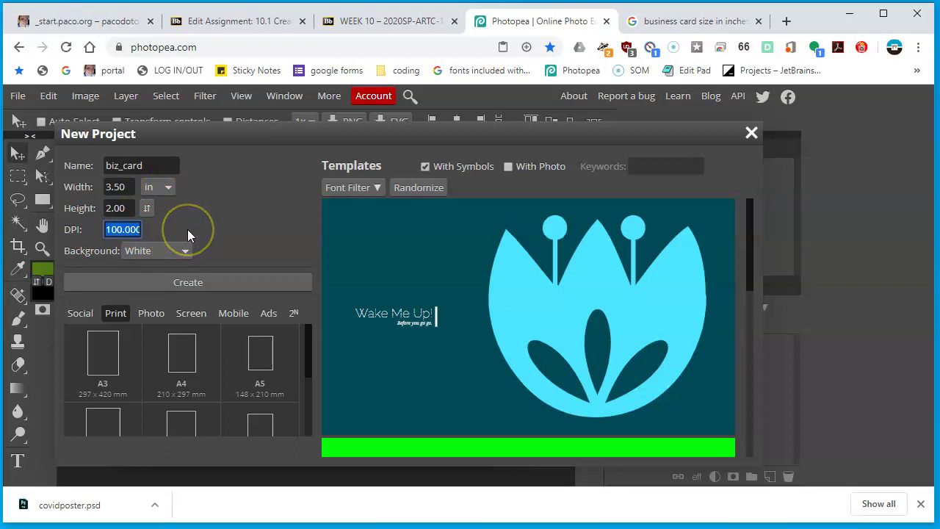
pyautogui.click(385, 20)
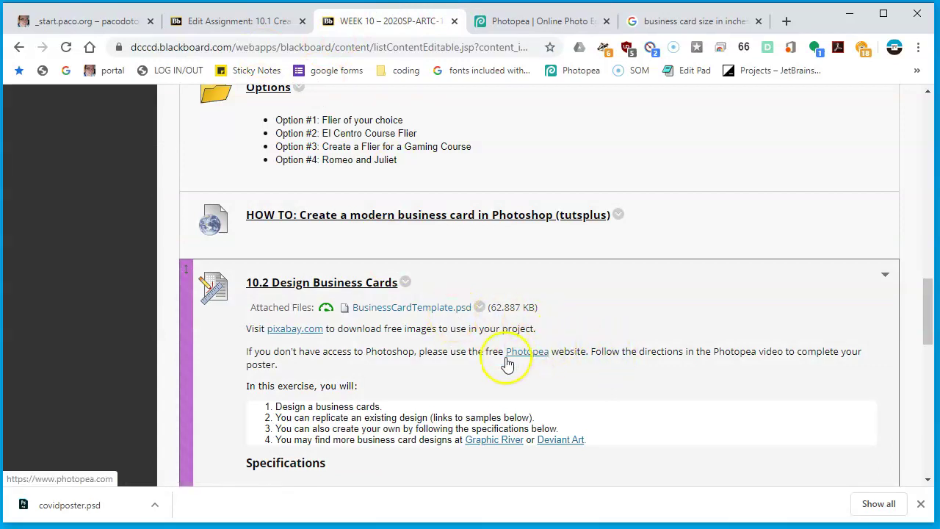
pyautogui.scroll(-1, 452, 162)
pyautogui.scroll(-1, 451, 166)
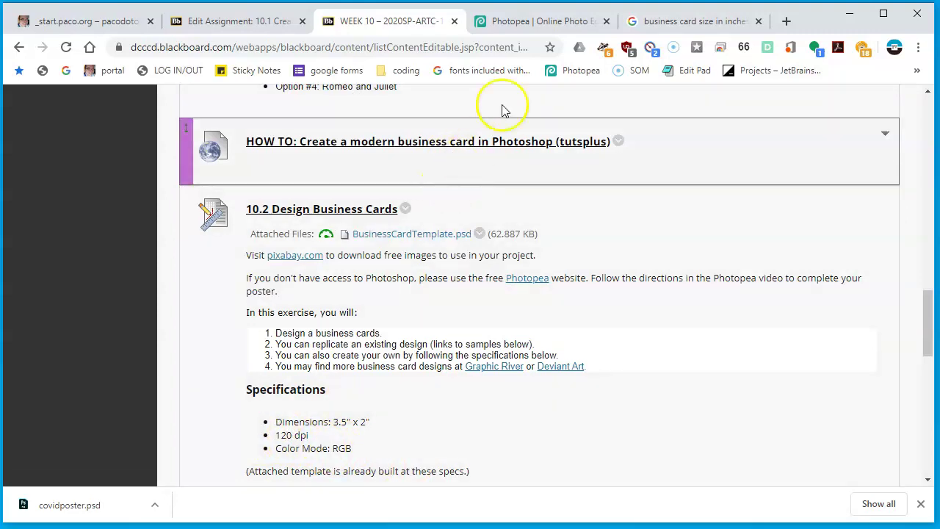
pyautogui.click(540, 15)
pyautogui.click(140, 233)
pyautogui.write('120')
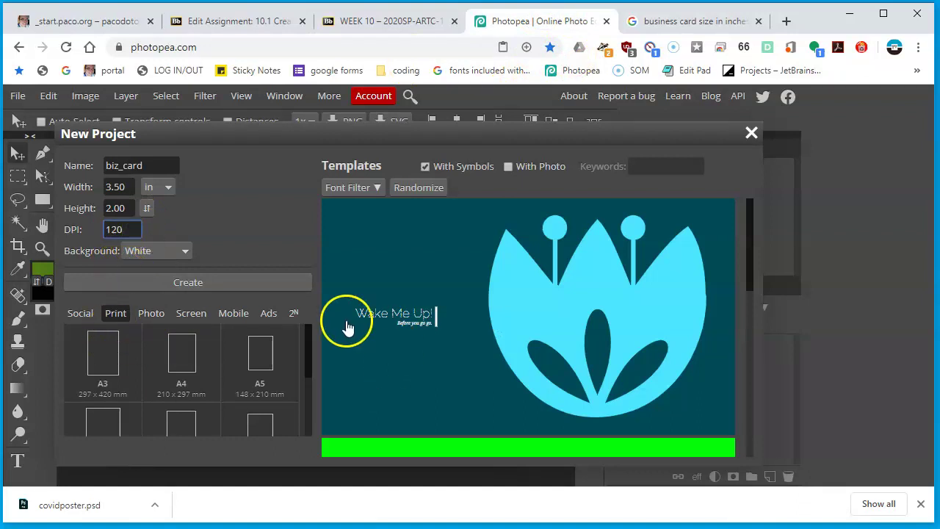
# Create the white biz_card canvas, close the downloads bar, and open a new browser tab
pyautogui.click(199, 282)
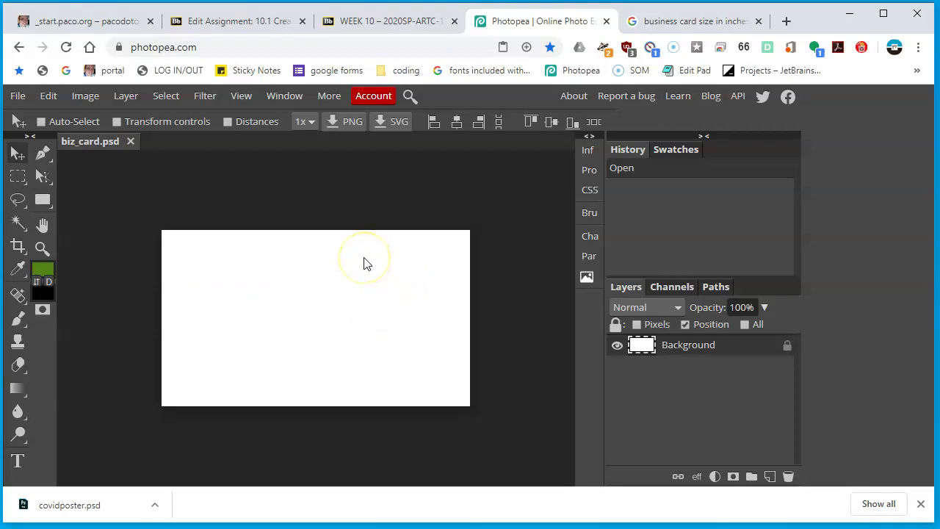
pyautogui.scroll(3, 367, 265)
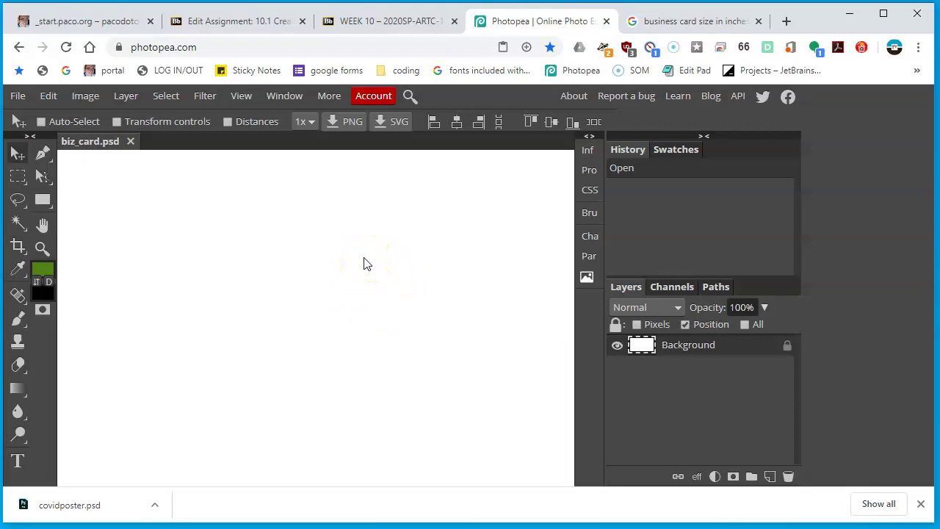
pyautogui.scroll(-3, 367, 264)
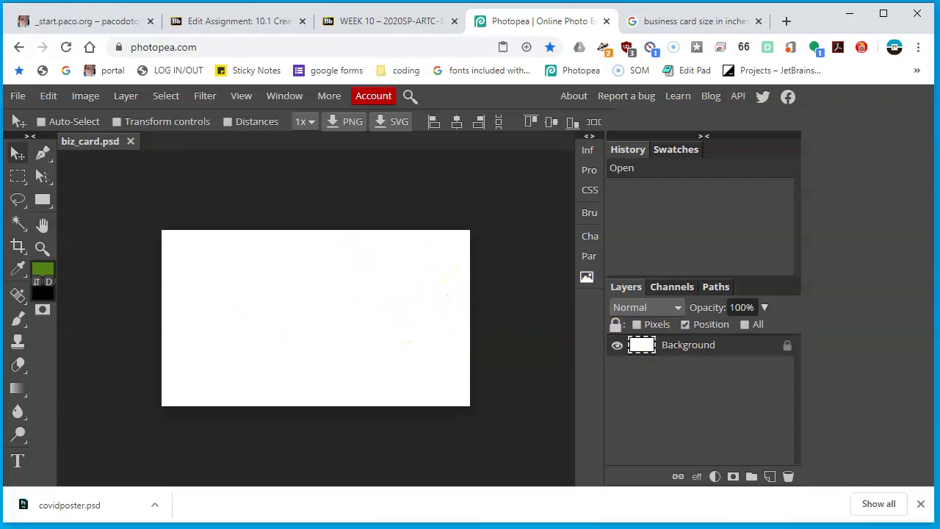
pyautogui.click(921, 503)
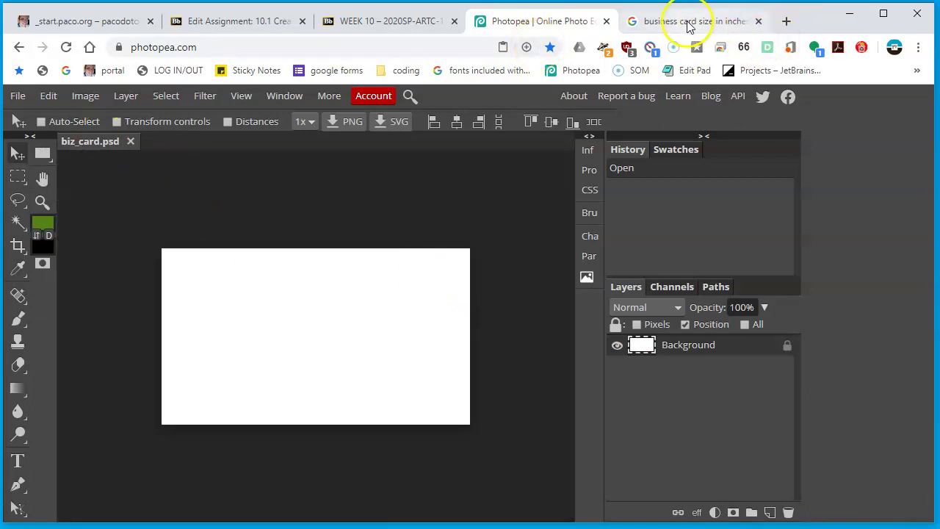
pyautogui.click(786, 22)
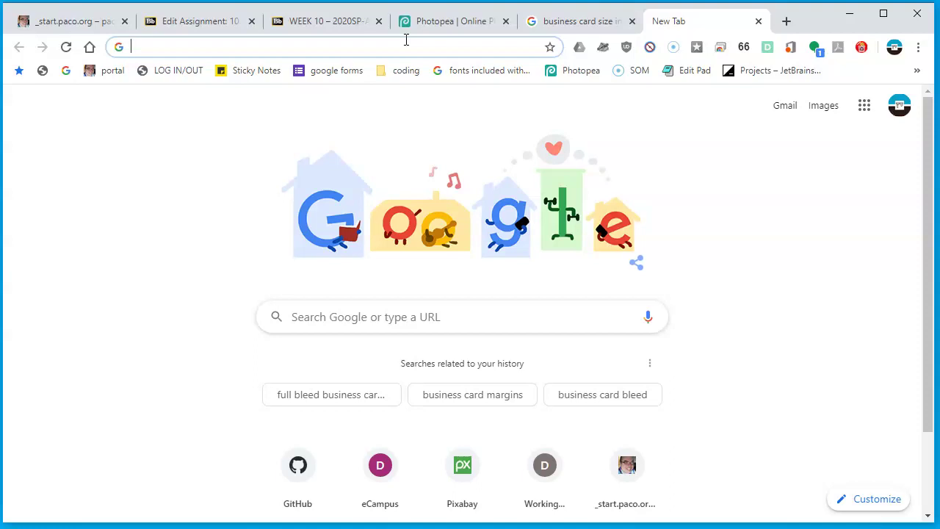
# Search Google for 'business card samples'
pyautogui.write('bus')
pyautogui.press('BackSpace')
pyautogui.press('BackSpace')
pyautogui.press('BackSpace')
pyautogui.press('BackSpace')
pyautogui.write('bus')
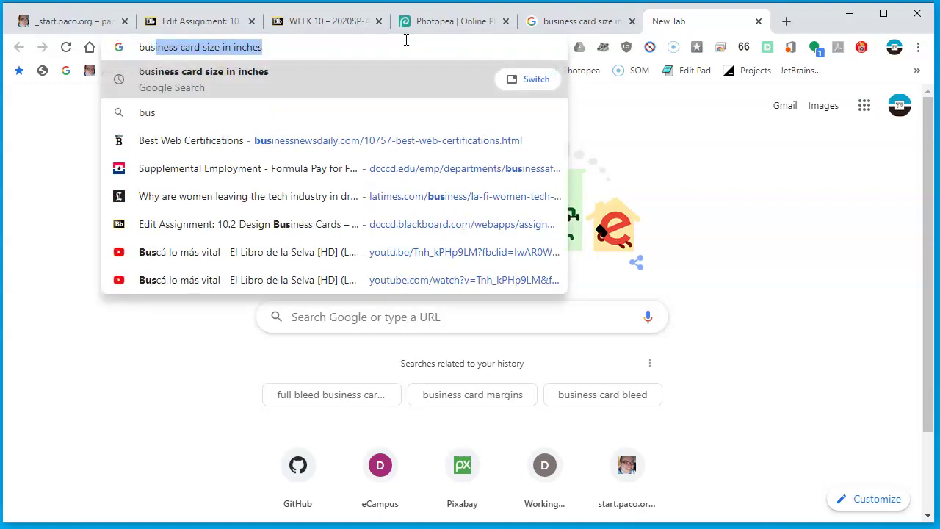
pyautogui.press('End')
pyautogui.hotkey('ctrl', 'shift', 'Left')
pyautogui.hotkey('ctrl', 'shift', 'Left')
pyautogui.hotkey('ctrl', 'shift', 'Left')
pyautogui.hotkey('ctrl', 'shift', 'Left')
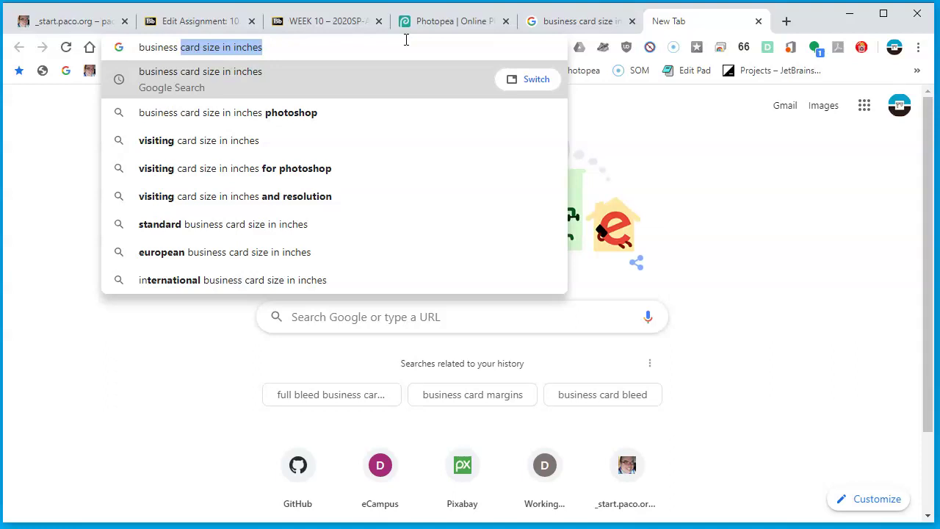
pyautogui.write('card smap')
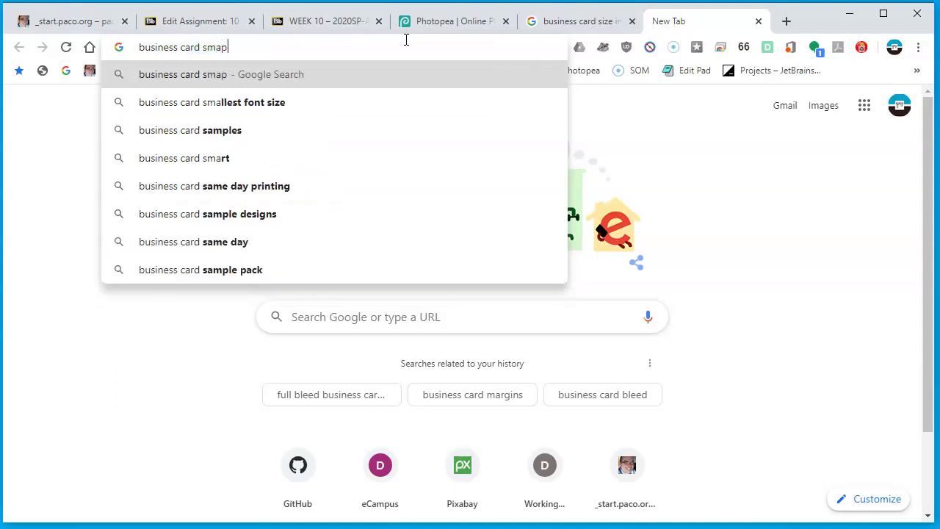
pyautogui.press('BackSpace')
pyautogui.press('BackSpace')
pyautogui.press('BackSpace')
pyautogui.write('ample')
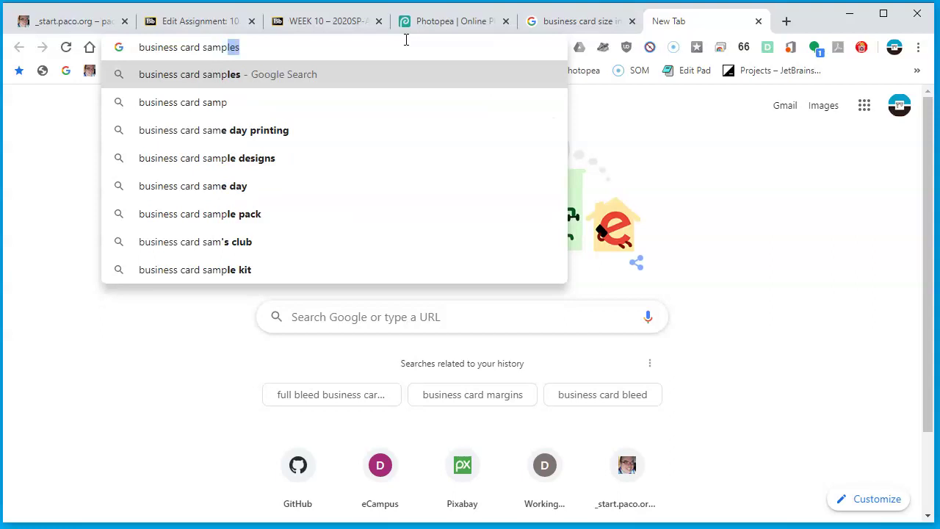
pyautogui.press('Return')
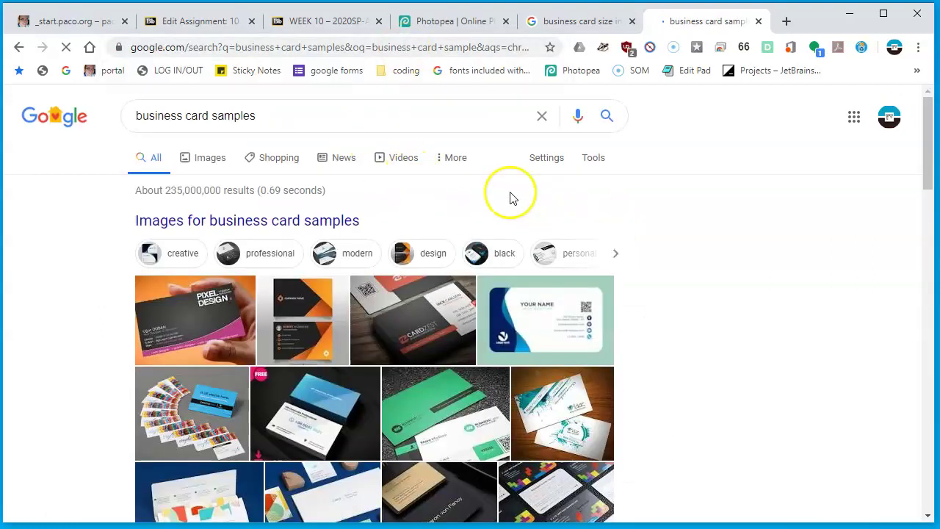
pyautogui.scroll(-2, 477, 213)
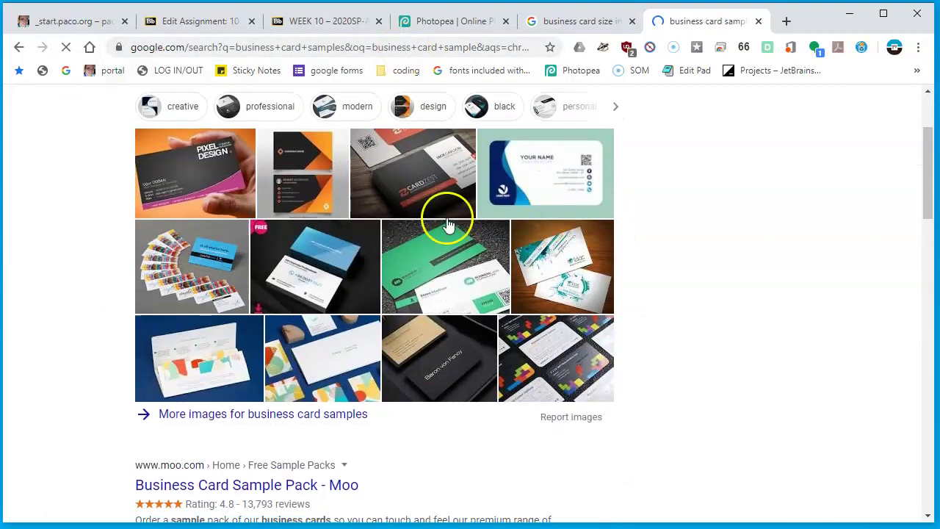
# Browse the sample image results, preview the PIXEL DESIGN card, then return to the WEEK 10 page
pyautogui.click(243, 173)
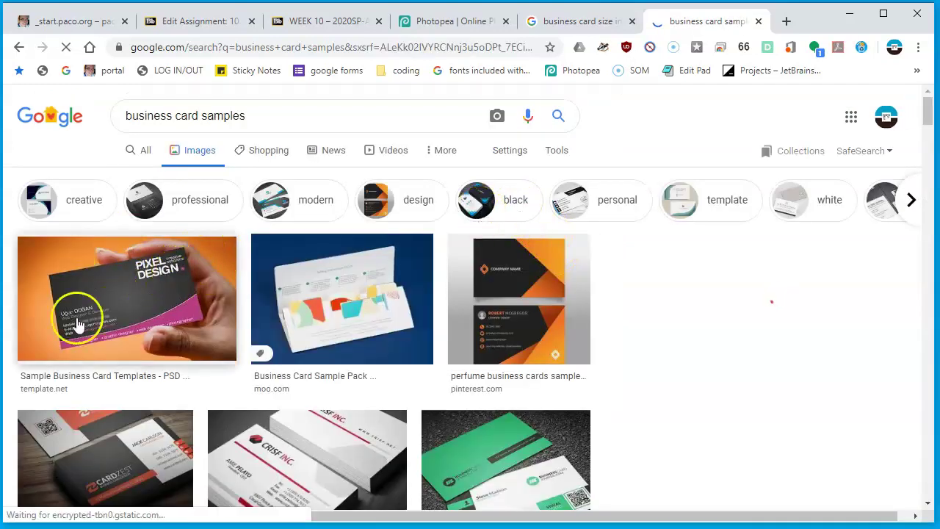
pyautogui.click(79, 323)
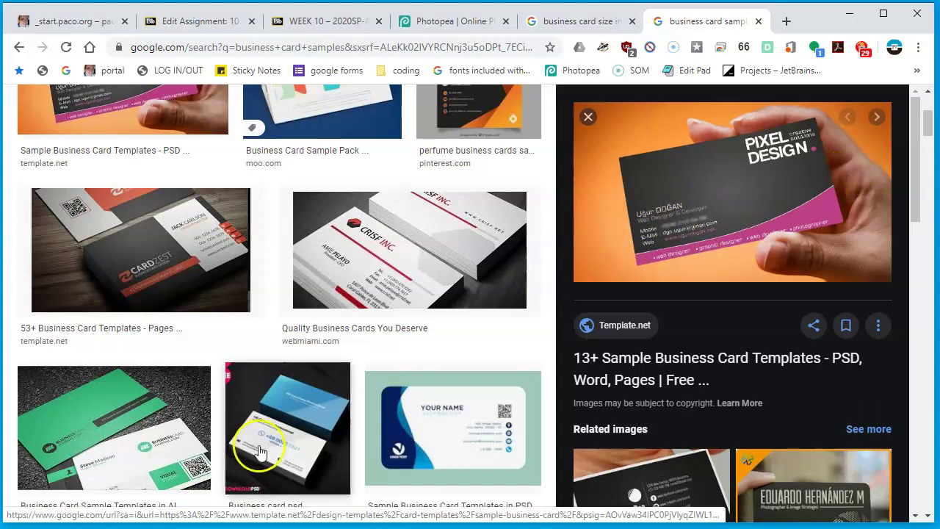
pyautogui.scroll(-1, 265, 444)
pyautogui.scroll(-3, 319, 319)
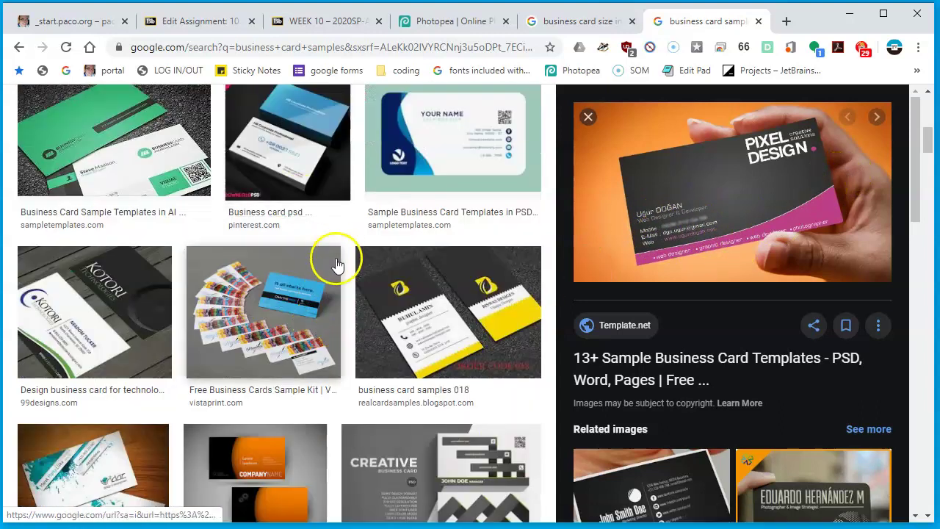
pyautogui.scroll(-10, 497, 451)
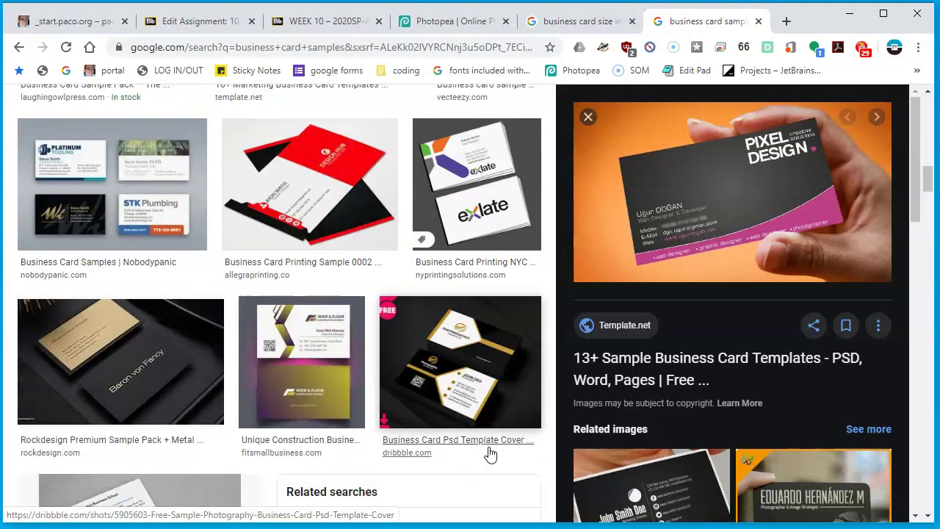
pyautogui.scroll(-2, 325, 373)
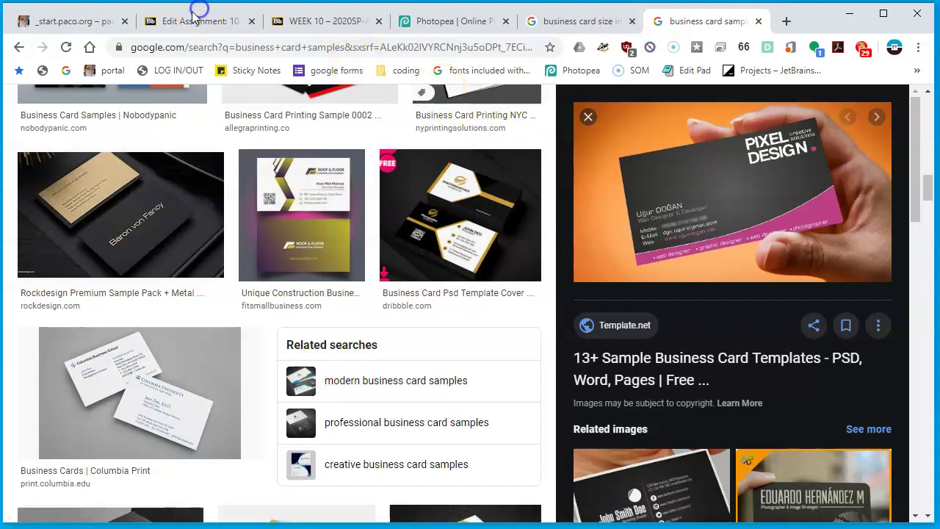
pyautogui.click(339, 23)
# Return from the assignment page to the blank biz_card.psd document in Photopea
pyautogui.click(239, 22)
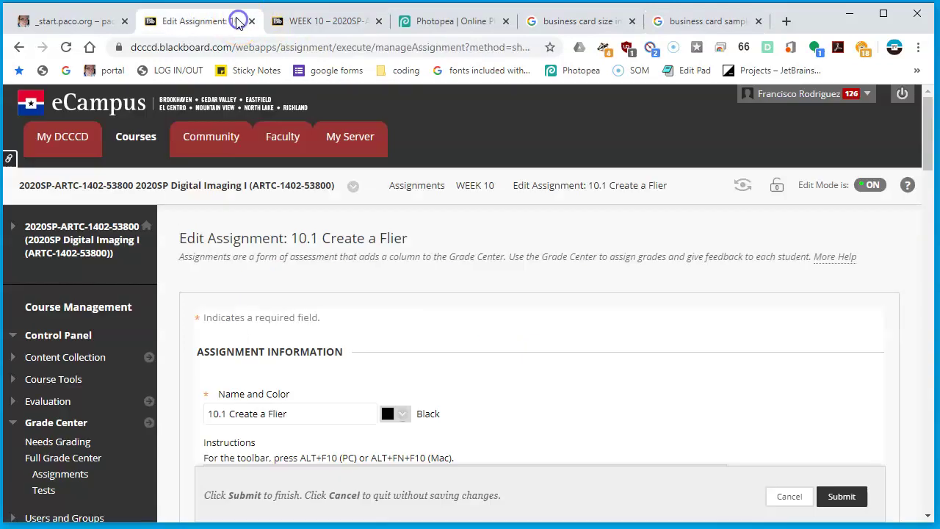
pyautogui.click(447, 22)
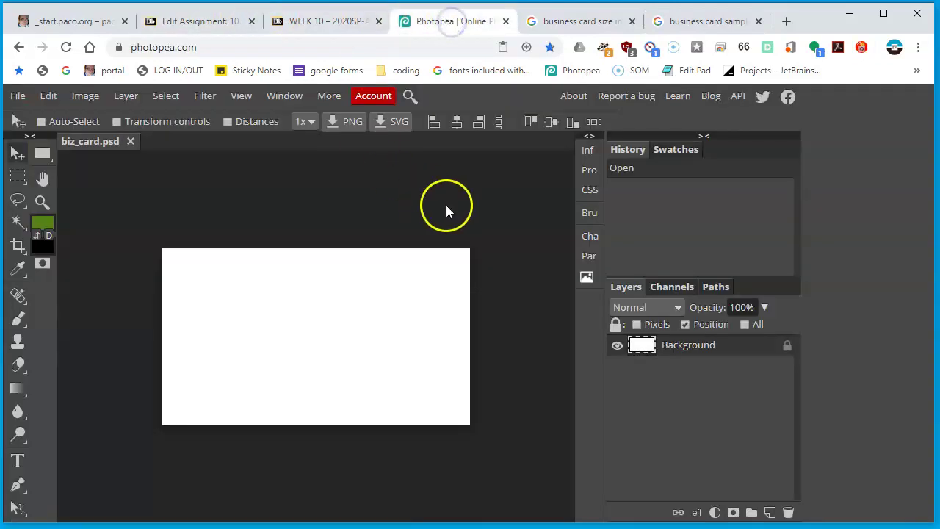
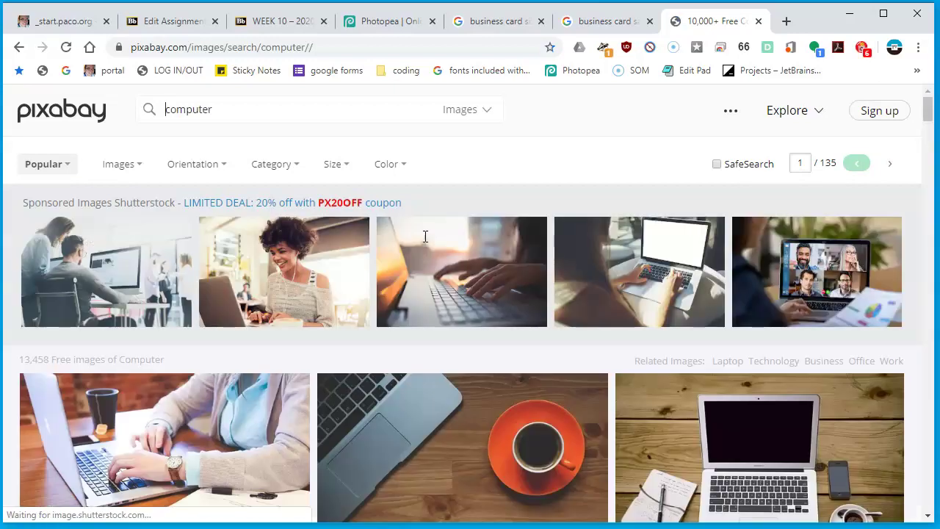
# Browse the Pixabay 'computer' results, then change the search query to 'computer line art'
pyautogui.scroll(-4, 735, 448)
pyautogui.scroll(-3, 472, 409)
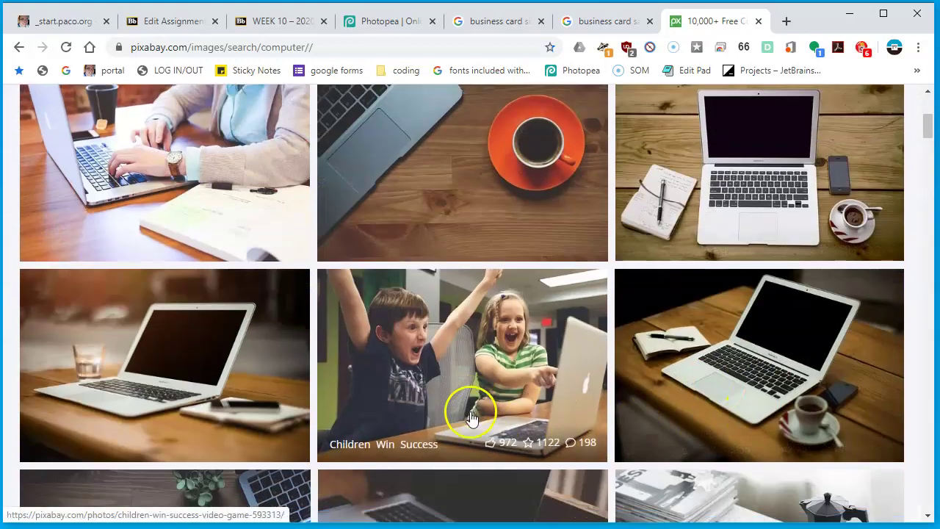
pyautogui.scroll(-3, 470, 417)
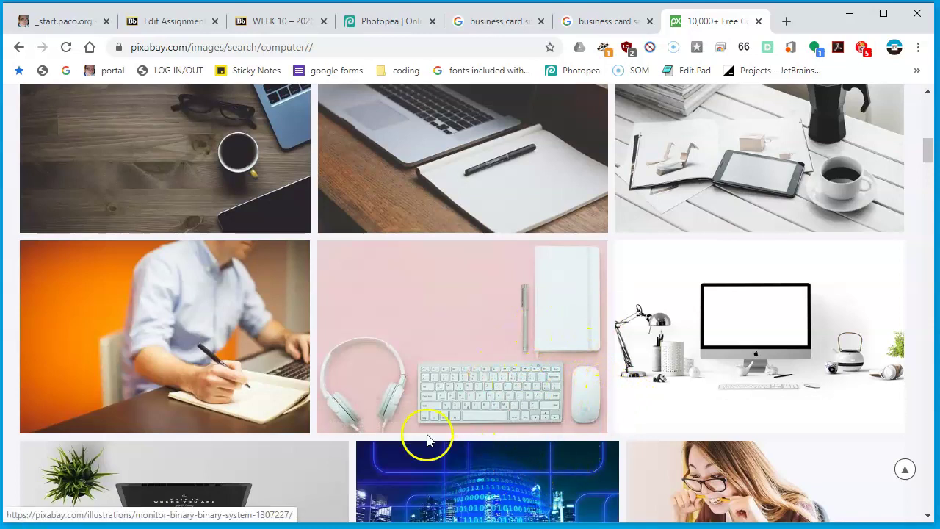
pyautogui.scroll(-3, 764, 338)
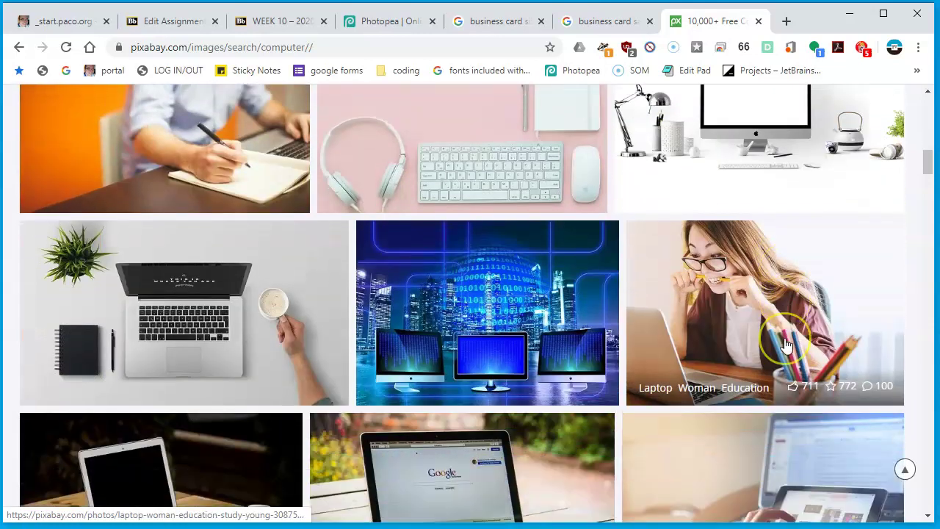
pyautogui.scroll(-4, 543, 448)
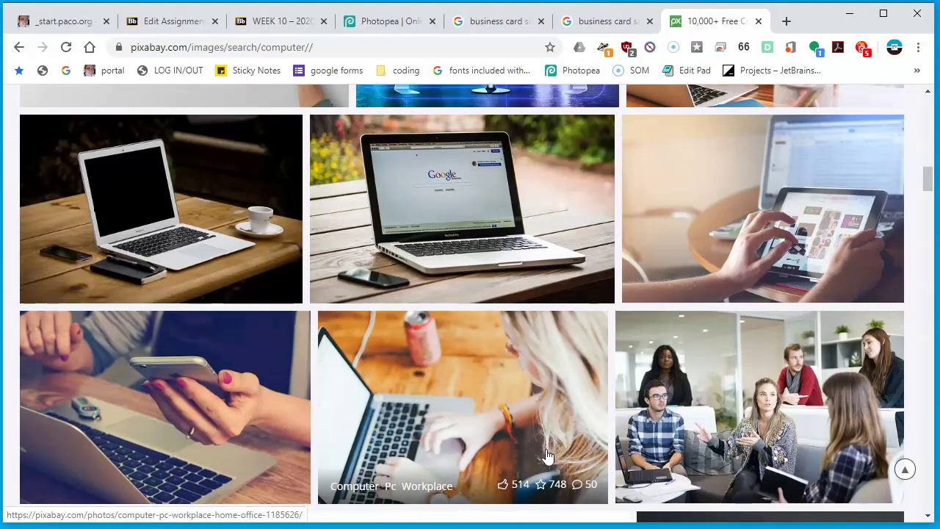
pyautogui.scroll(-4, 545, 456)
pyautogui.scroll(9, 546, 455)
pyautogui.scroll(8, 545, 455)
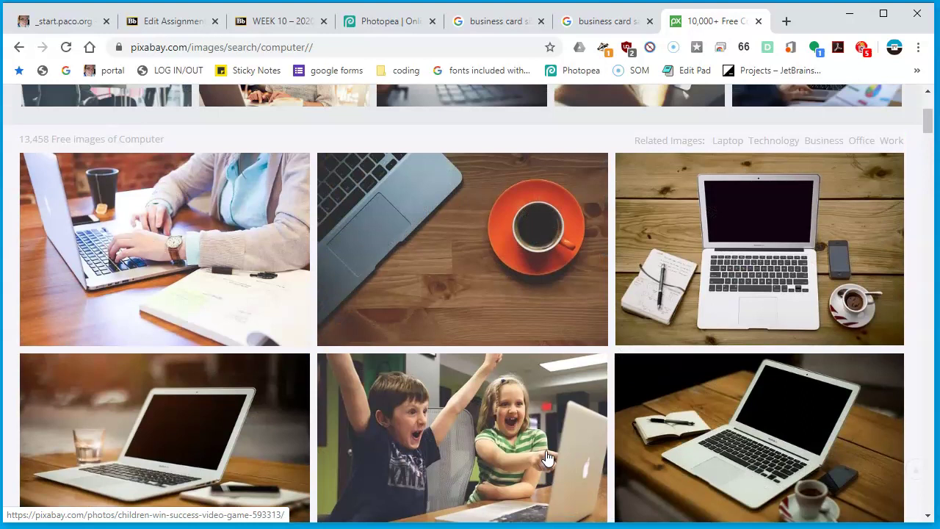
pyautogui.click(266, 113)
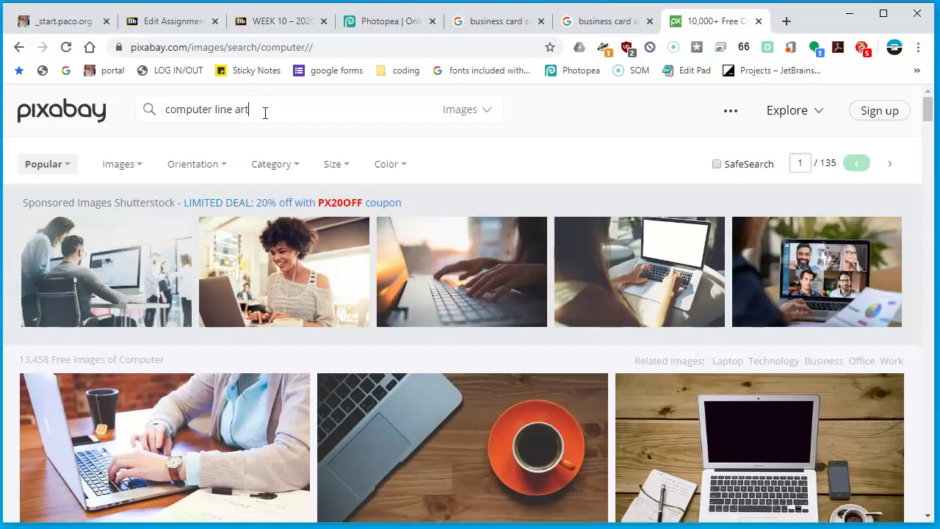
# Run the 'computer line art' search and scroll through the results
pyautogui.press('Return')
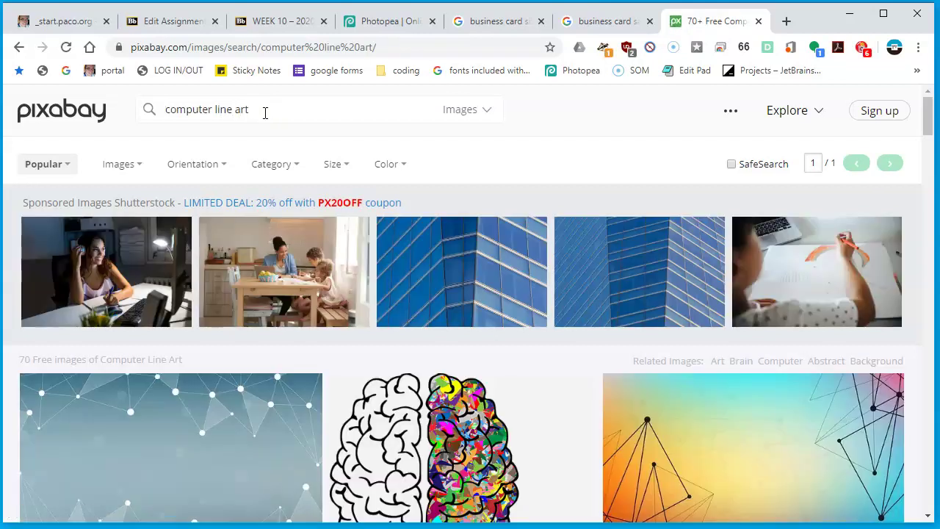
pyautogui.scroll(-7, 335, 137)
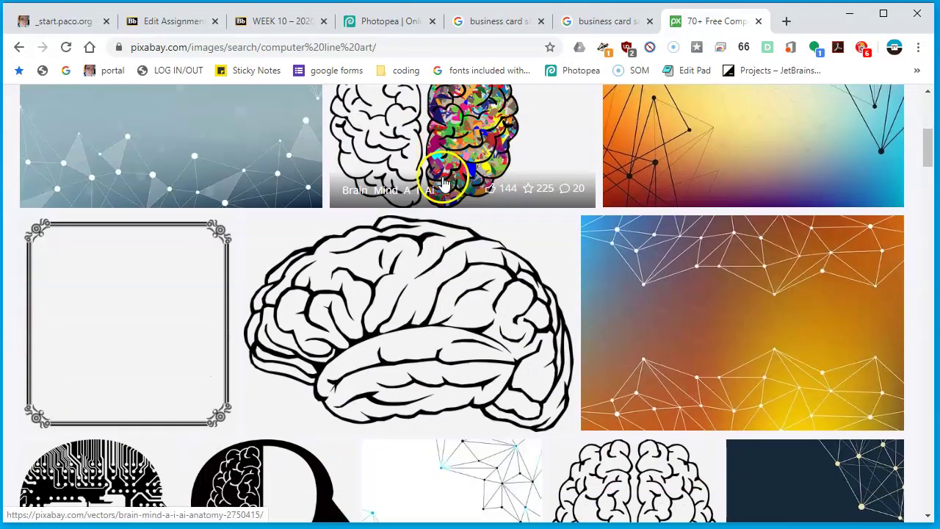
pyautogui.scroll(-4, 444, 180)
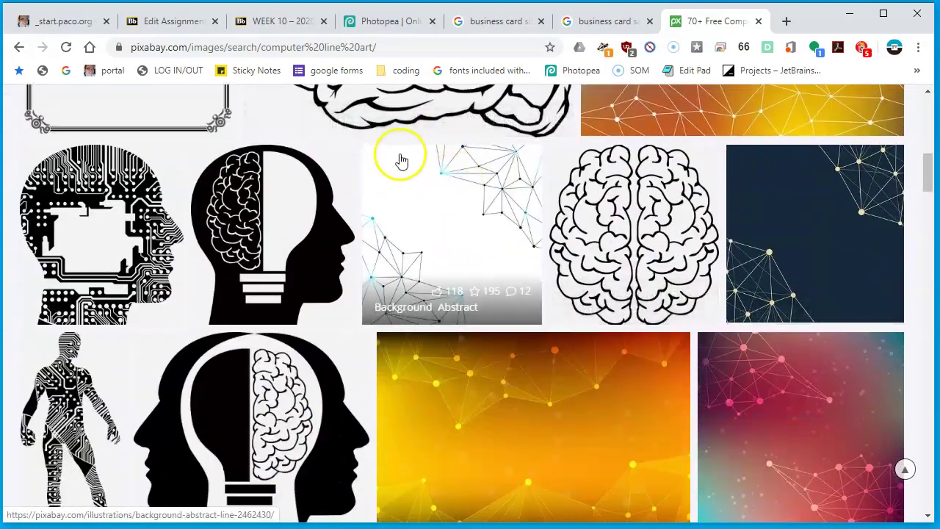
pyautogui.scroll(-3, 444, 167)
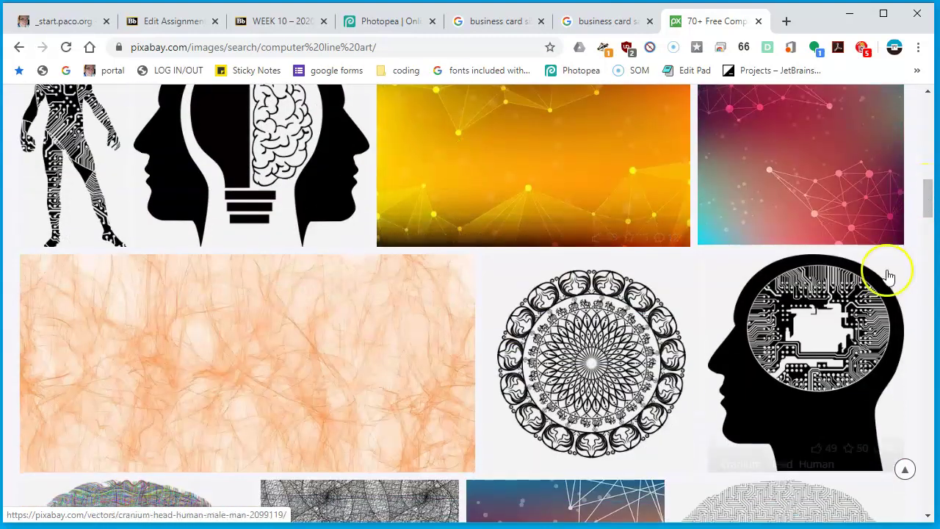
pyautogui.scroll(-3, 866, 301)
pyautogui.scroll(-4, 854, 328)
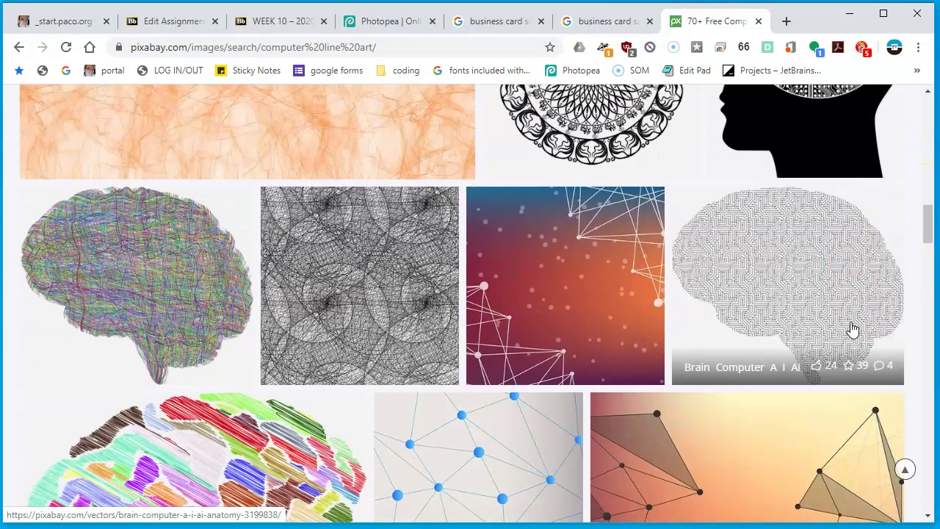
pyautogui.scroll(3, 731, 301)
pyautogui.scroll(1, 731, 301)
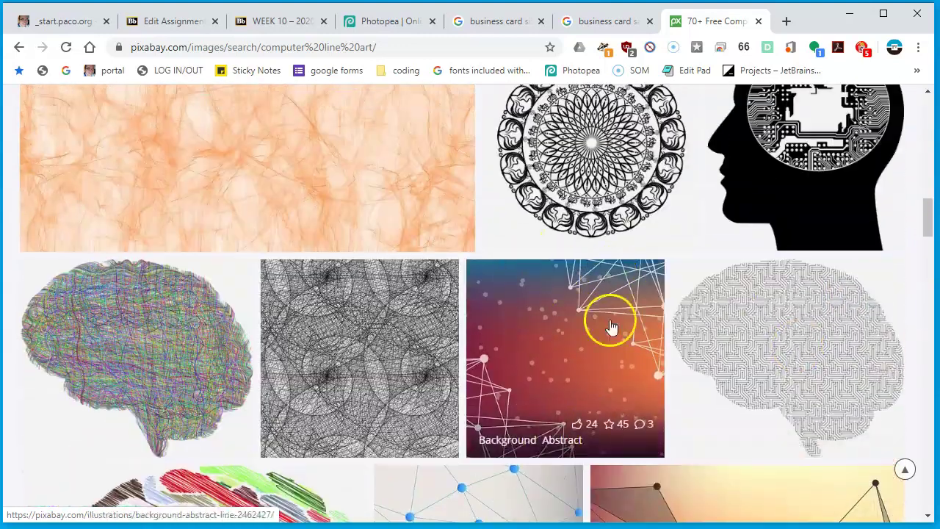
pyautogui.scroll(-5, 554, 338)
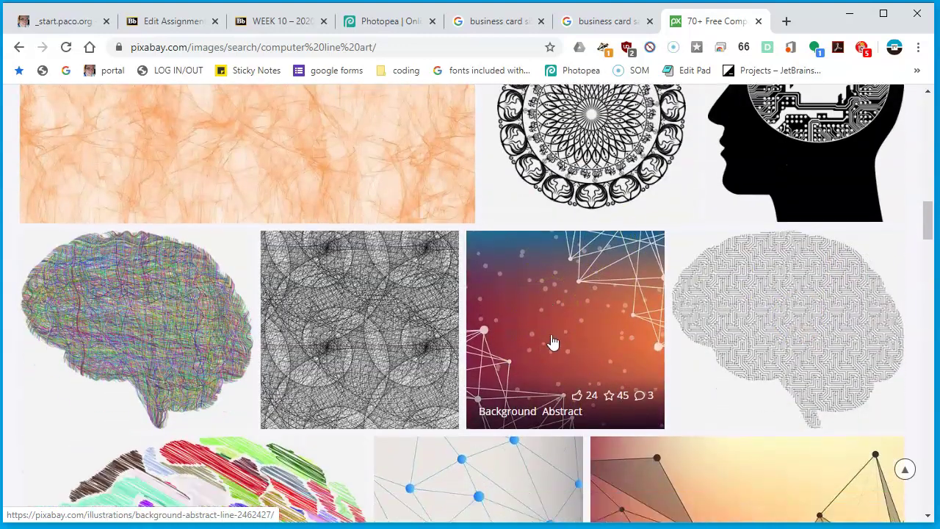
pyautogui.scroll(4, 607, 211)
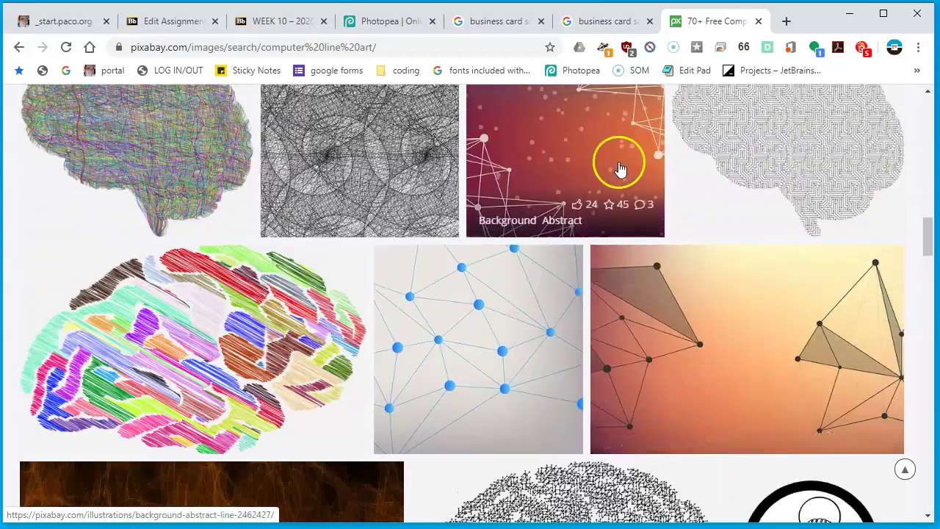
pyautogui.scroll(-5, 658, 270)
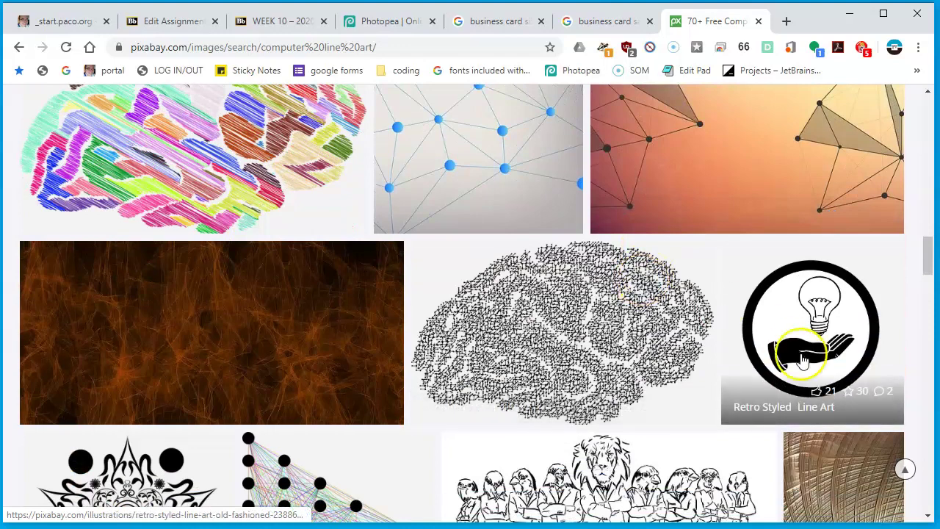
pyautogui.scroll(-2, 667, 227)
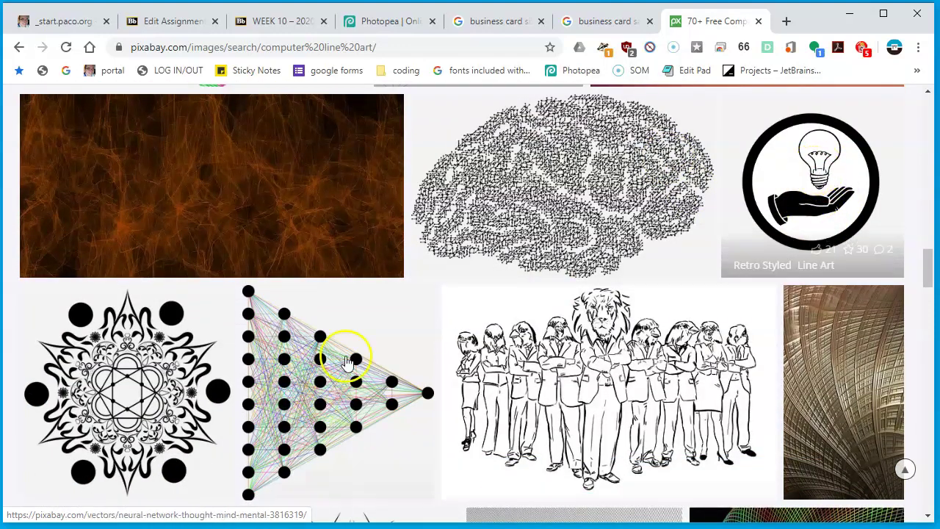
pyautogui.scroll(-2, 356, 353)
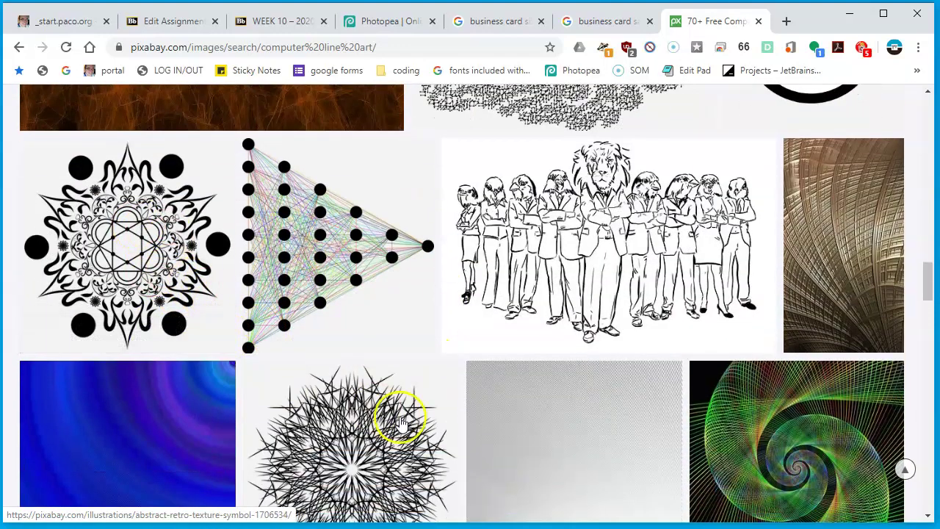
pyautogui.scroll(-4, 399, 413)
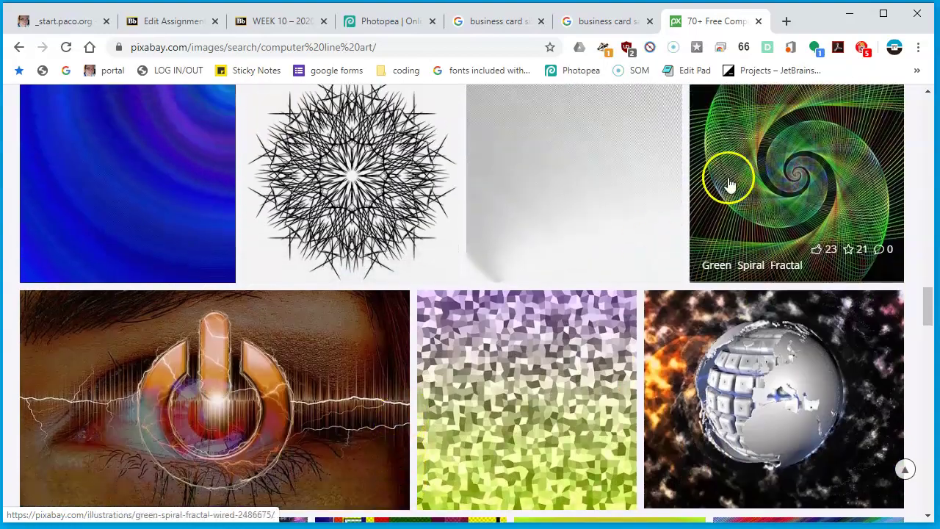
pyautogui.scroll(-8, 723, 183)
pyautogui.scroll(-2, 724, 187)
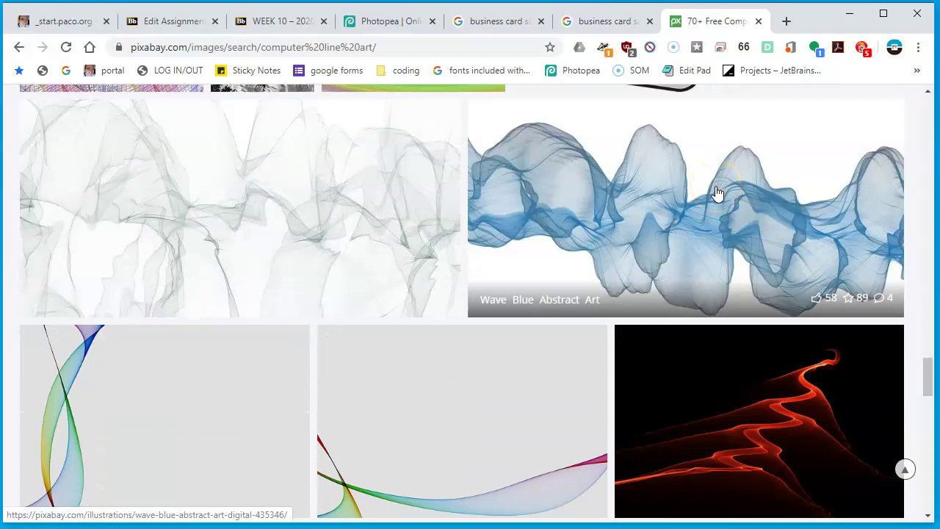
# Copy the grey wavy Background Modern illustration and return to biz_card.psd in Photopea
pyautogui.click(243, 175)
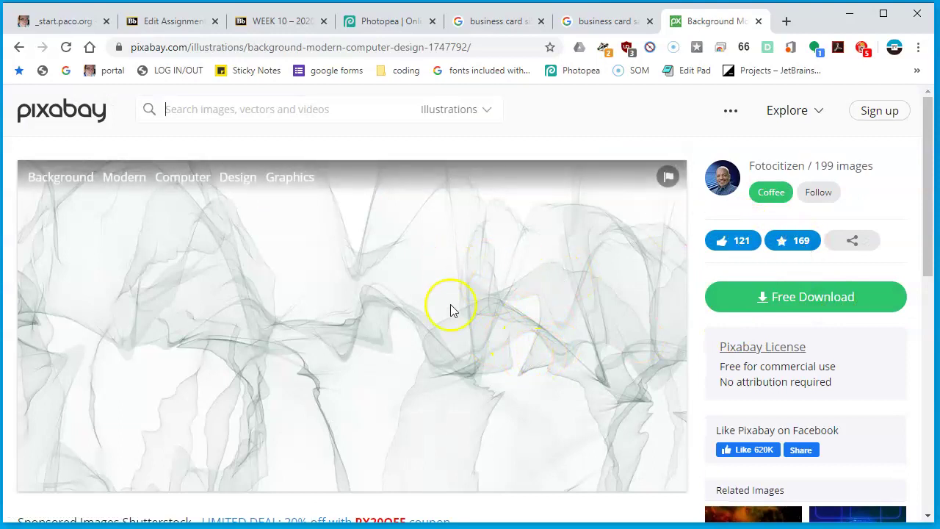
pyautogui.rightClick(449, 318)
pyautogui.click(522, 360)
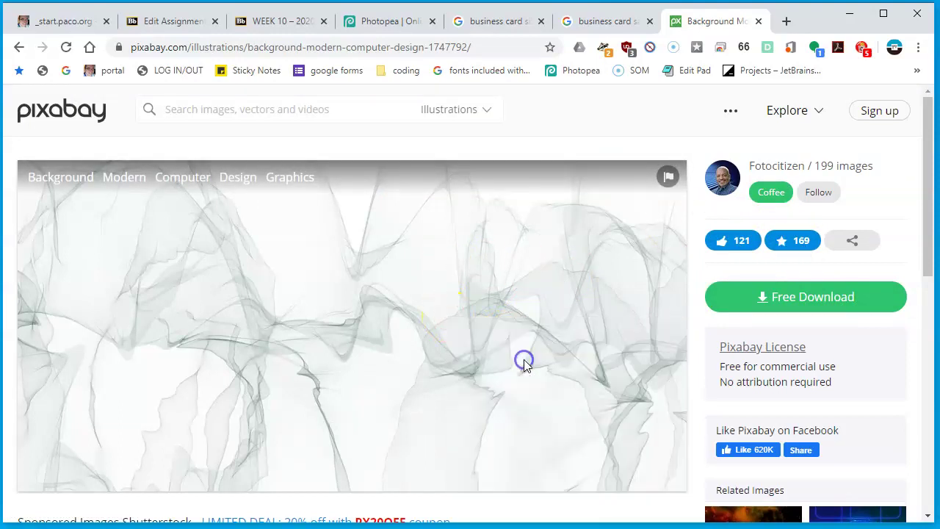
pyautogui.click(269, 21)
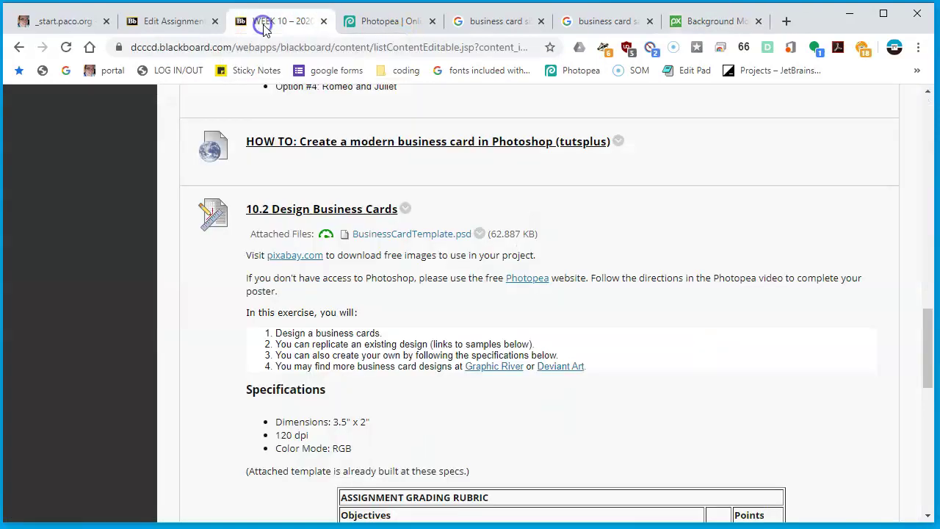
pyautogui.click(406, 24)
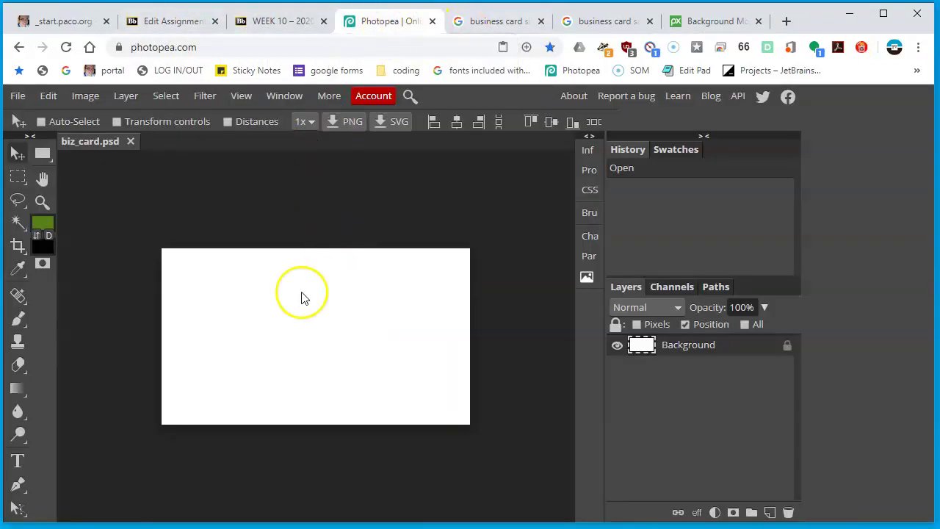
# Paste the grey wave illustration as Layer 1 and drag it into place as the card background
pyautogui.click(48, 96)
pyautogui.click(83, 284)
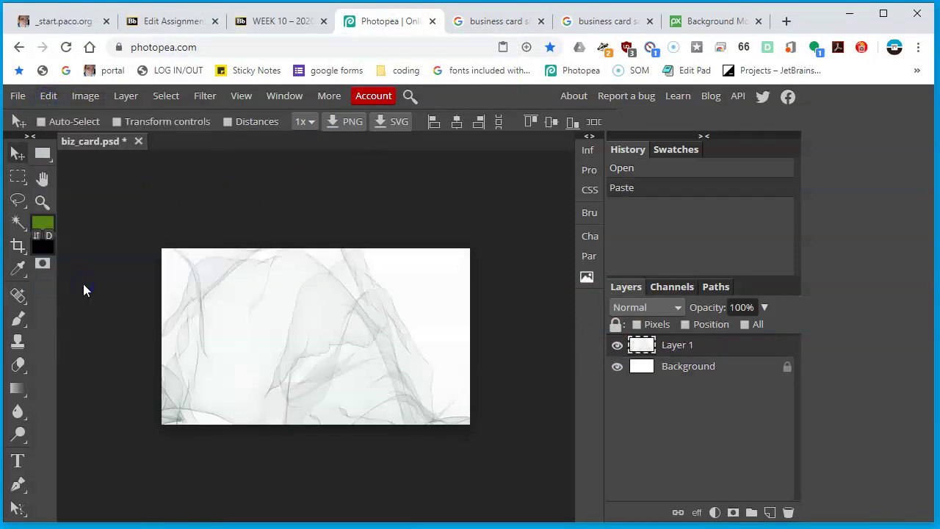
pyautogui.moveTo(357, 363); pyautogui.dragTo(281, 323)
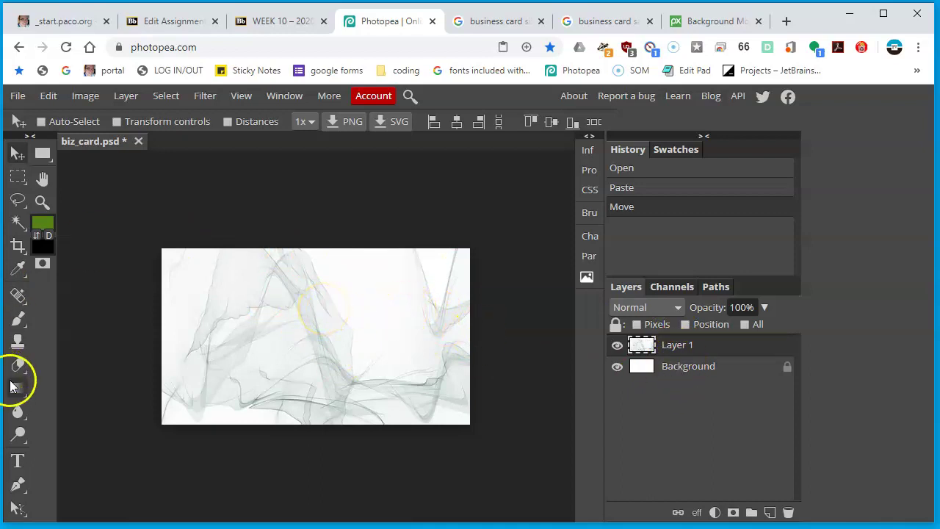
pyautogui.click(17, 460)
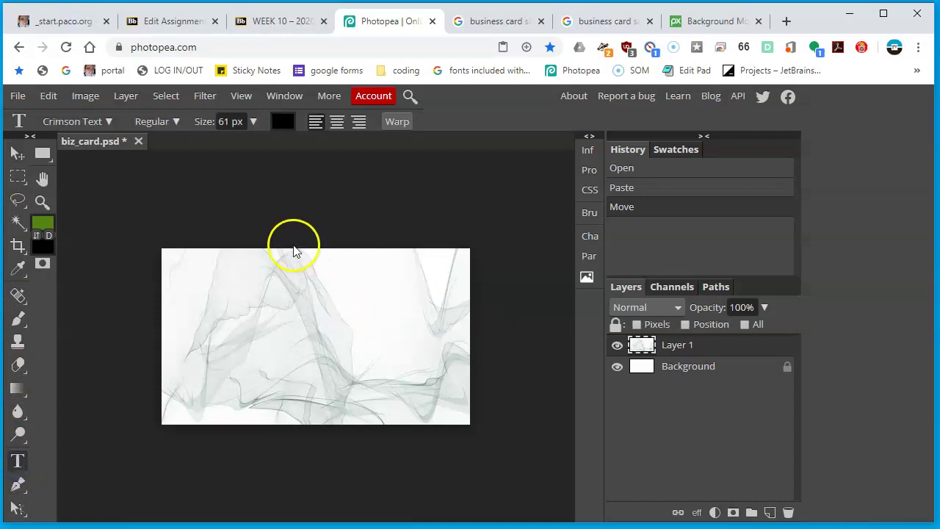
# Filter the font list to show only Sans Serif fonts
pyautogui.click(109, 123)
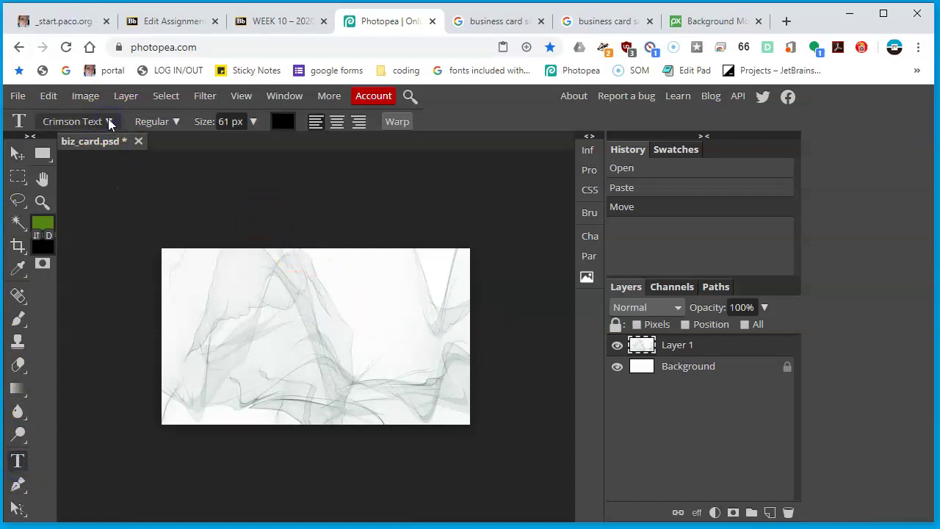
pyautogui.scroll(-6, 174, 331)
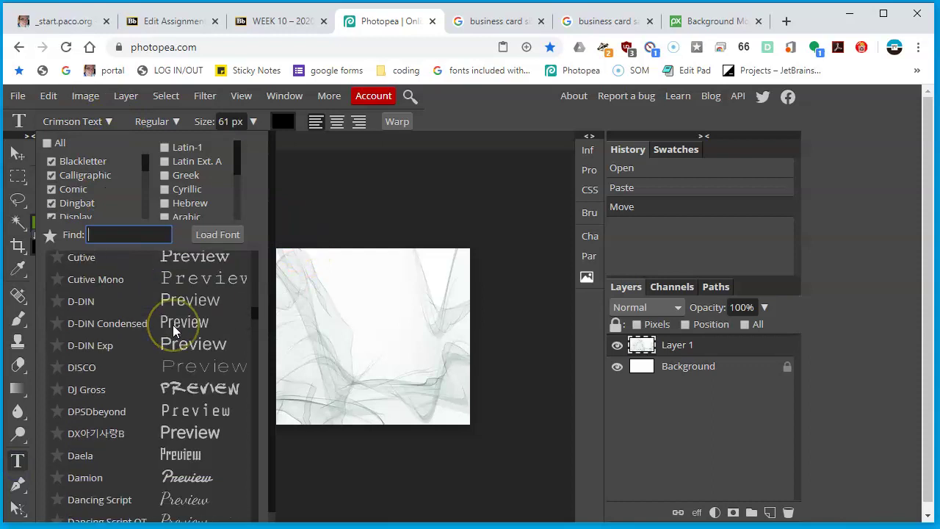
pyautogui.scroll(-3, 173, 330)
pyautogui.scroll(12, 154, 309)
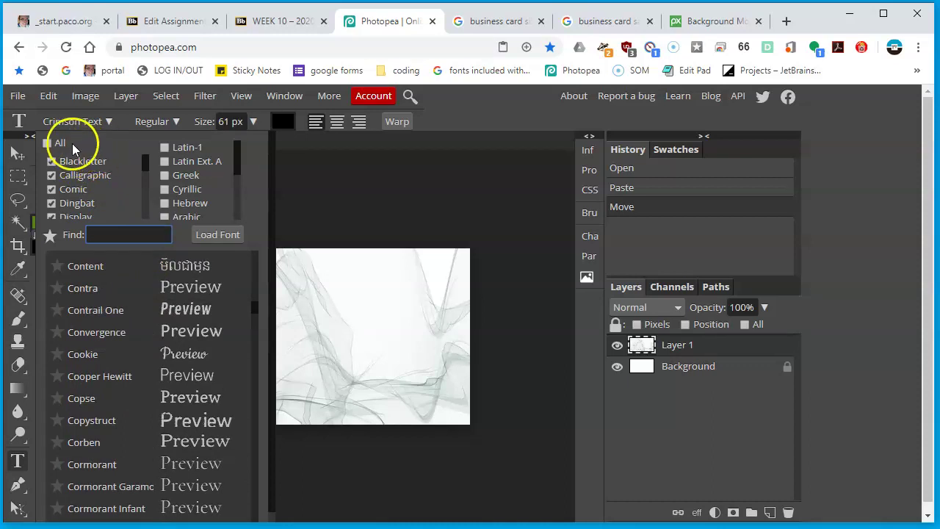
pyautogui.click(46, 146)
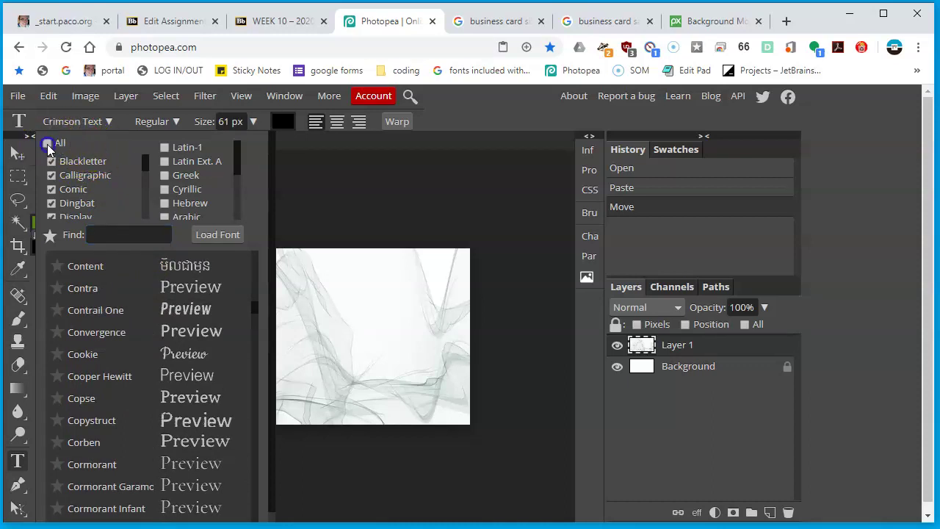
pyautogui.click(46, 145)
pyautogui.scroll(-5, 94, 183)
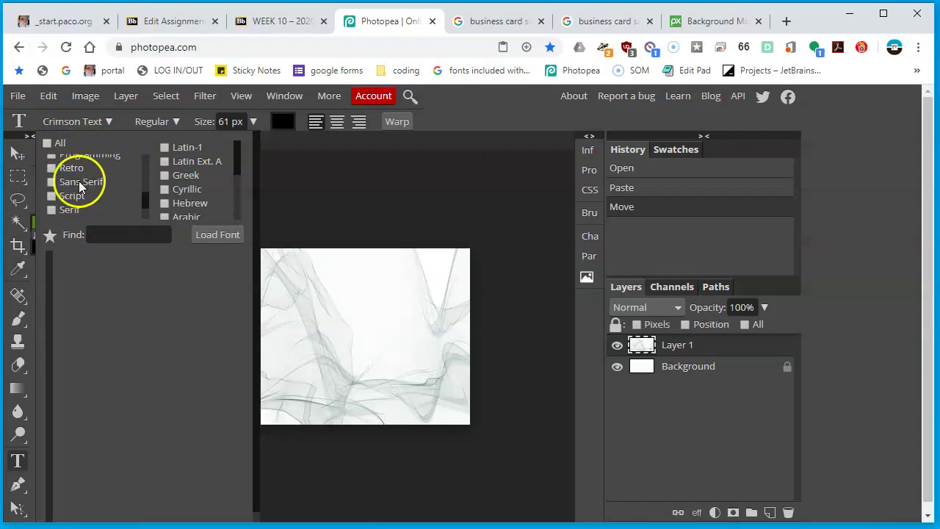
pyautogui.click(52, 187)
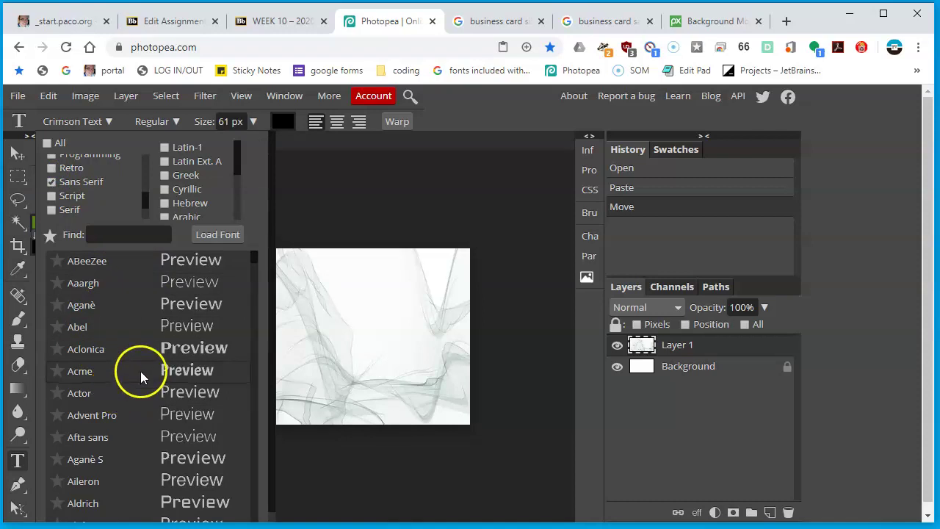
# Scroll through the sans-serif font list to compare the options
pyautogui.scroll(-3, 224, 378)
pyautogui.scroll(-6, 223, 381)
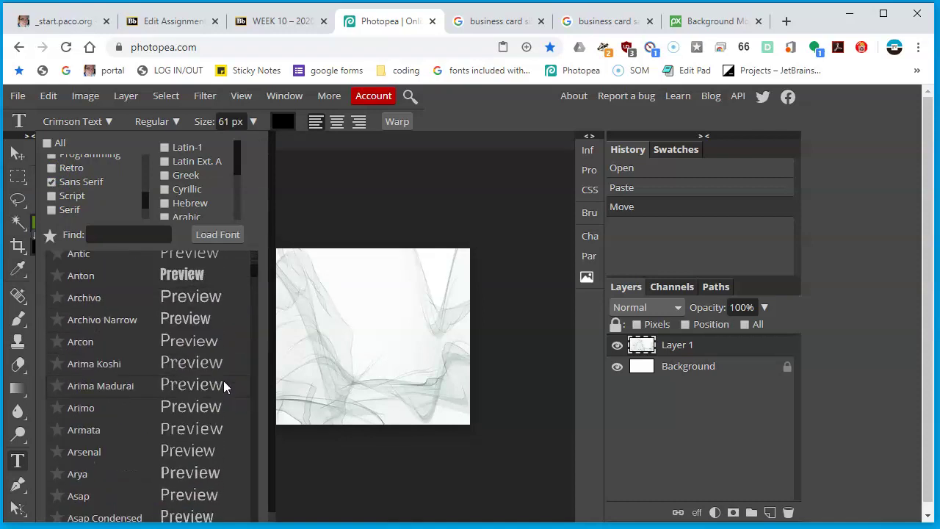
pyautogui.scroll(-4, 224, 381)
pyautogui.scroll(-3, 223, 380)
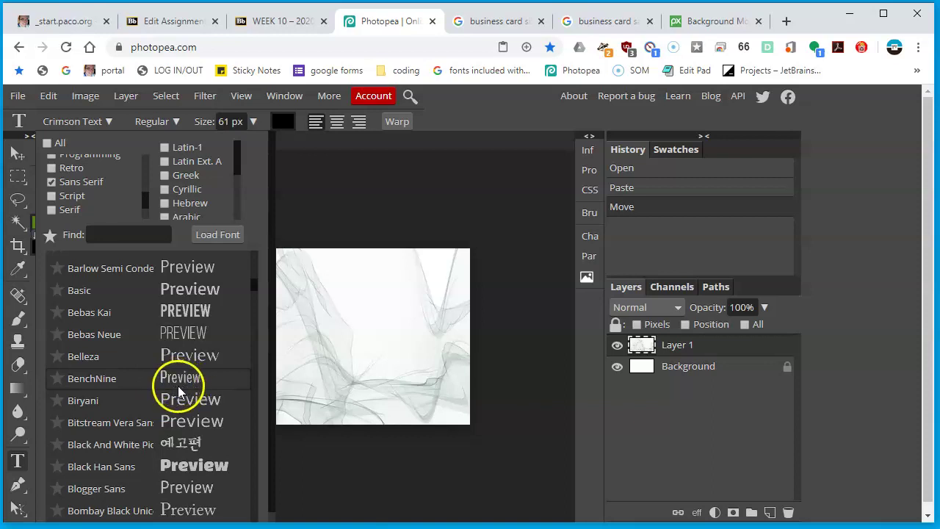
pyautogui.scroll(-5, 178, 385)
pyautogui.scroll(-3, 180, 385)
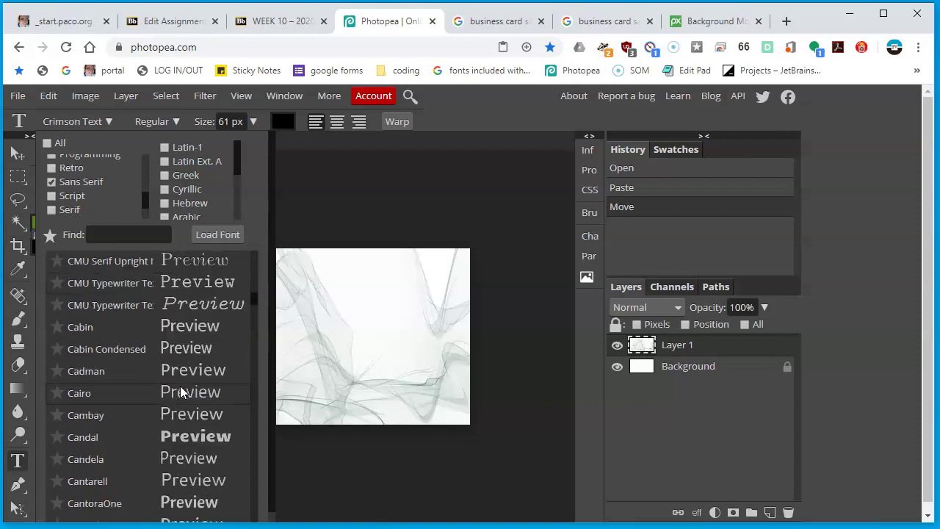
pyautogui.scroll(5, 181, 385)
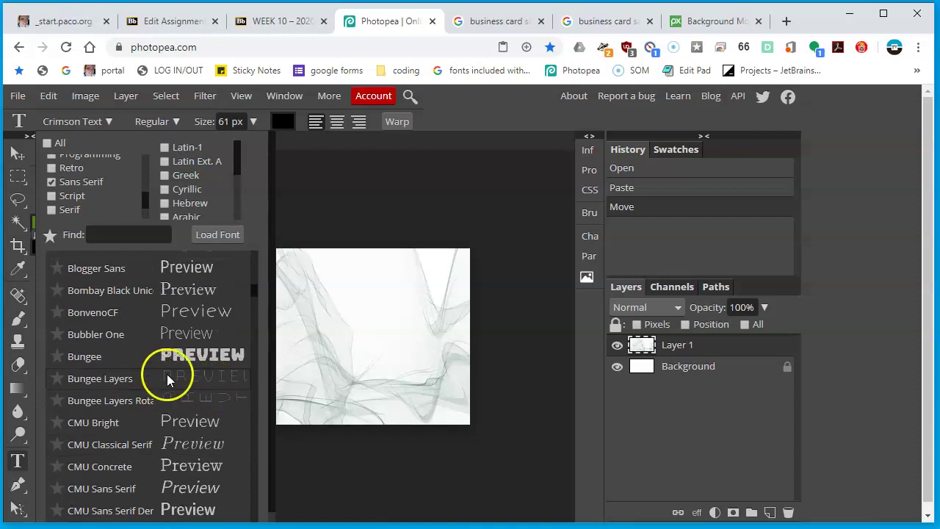
pyautogui.scroll(-10, 127, 393)
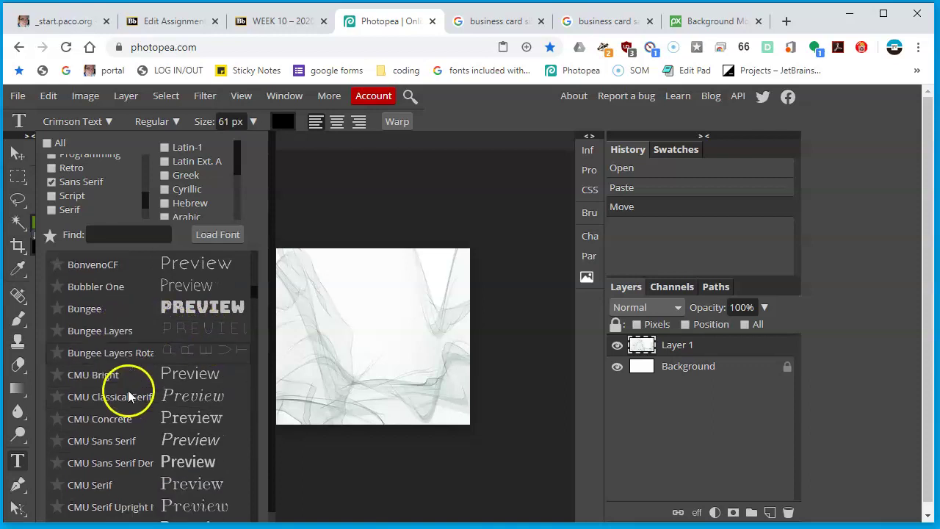
pyautogui.scroll(-15, 131, 396)
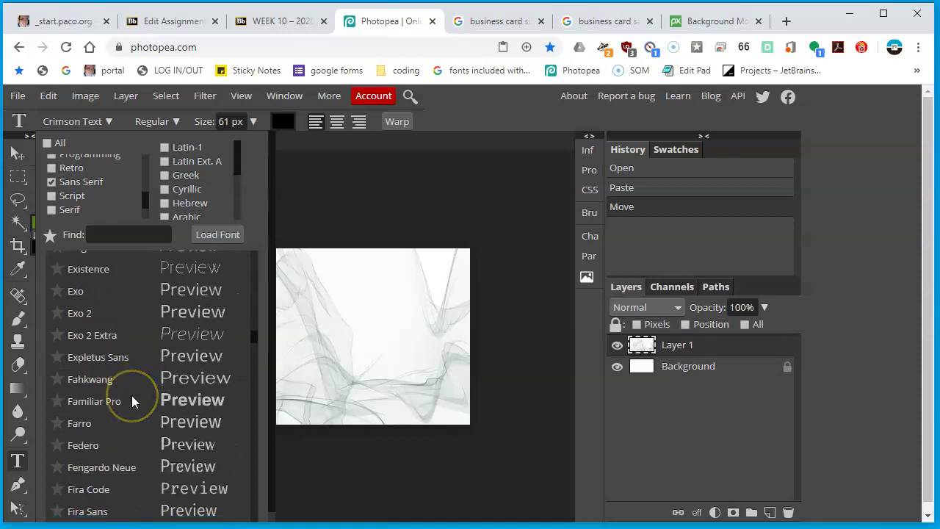
pyautogui.scroll(-10, 133, 400)
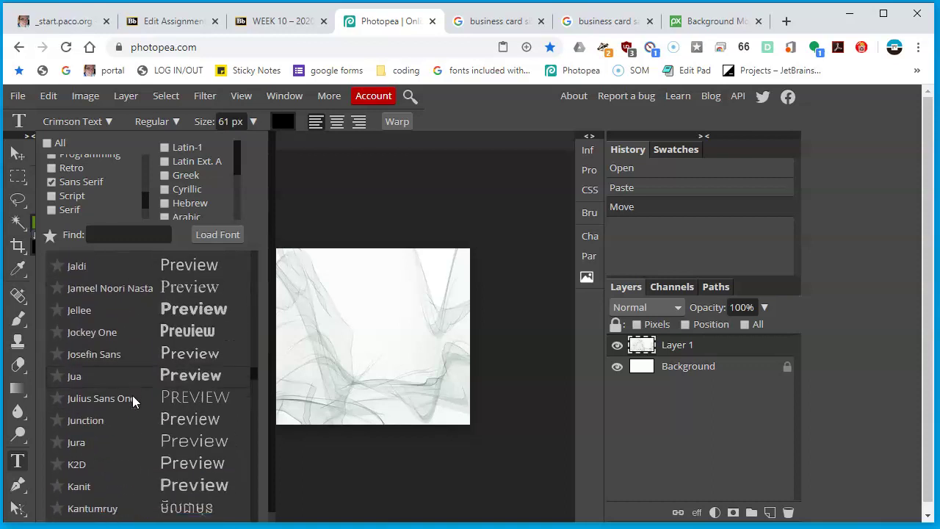
pyautogui.scroll(1, 133, 400)
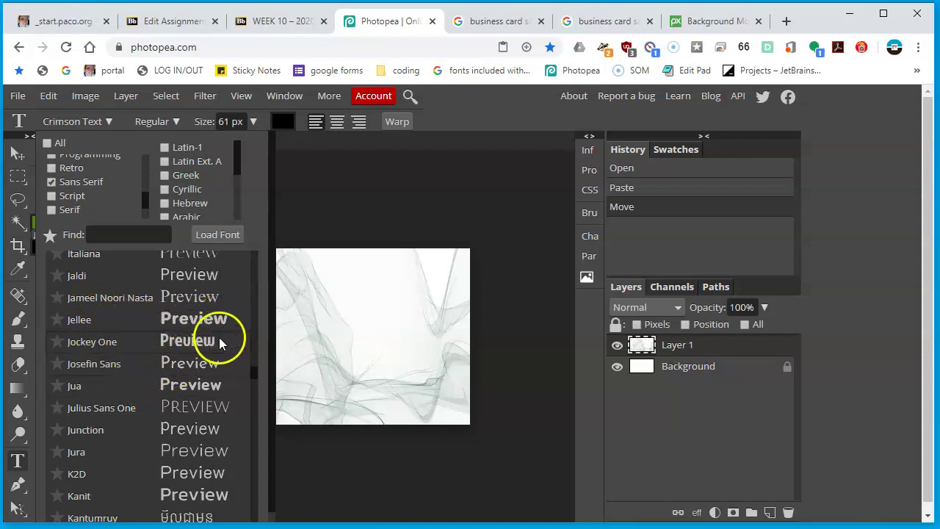
pyautogui.scroll(-6, 212, 375)
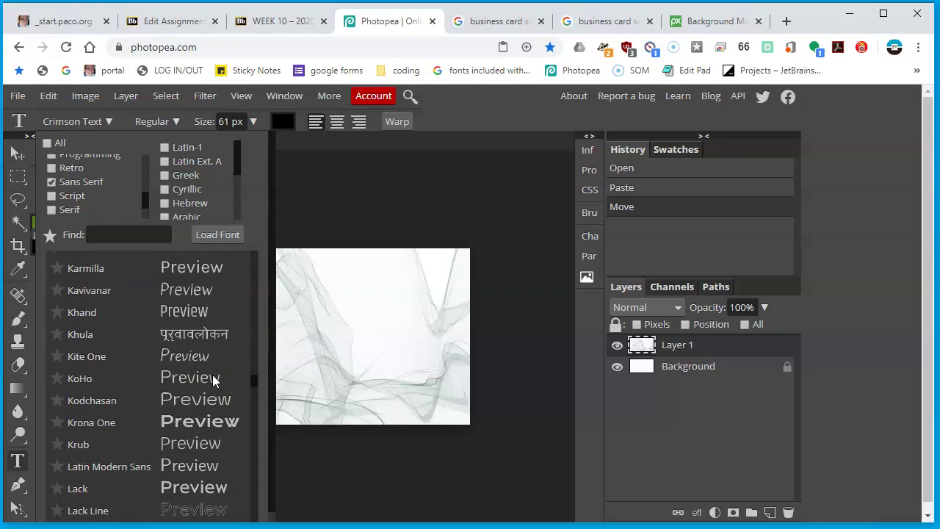
pyautogui.scroll(-10, 212, 377)
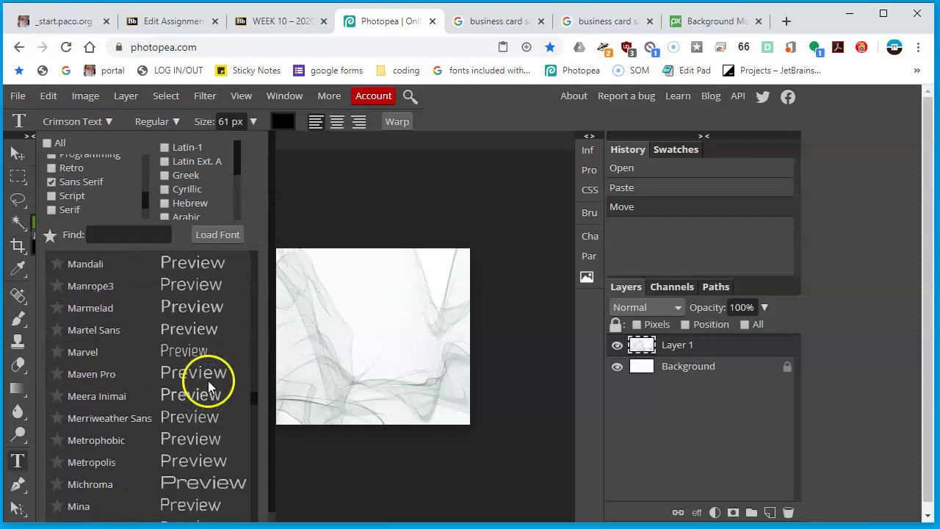
pyautogui.scroll(-10, 209, 386)
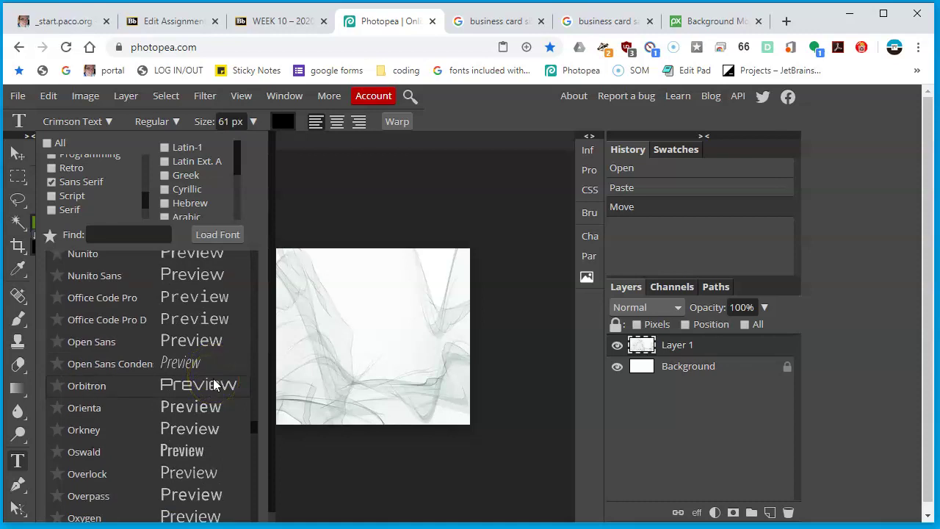
pyautogui.scroll(20, 213, 385)
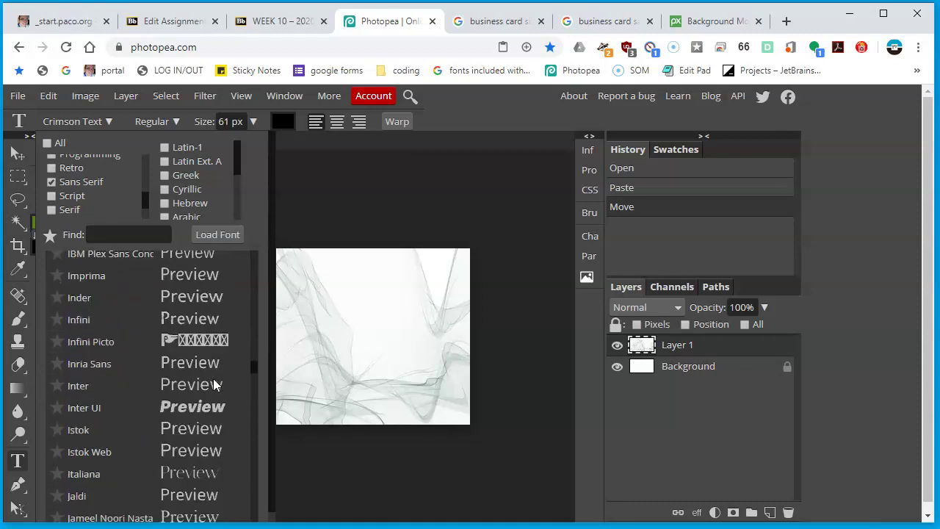
pyautogui.scroll(10, 213, 384)
pyautogui.scroll(-4, 212, 382)
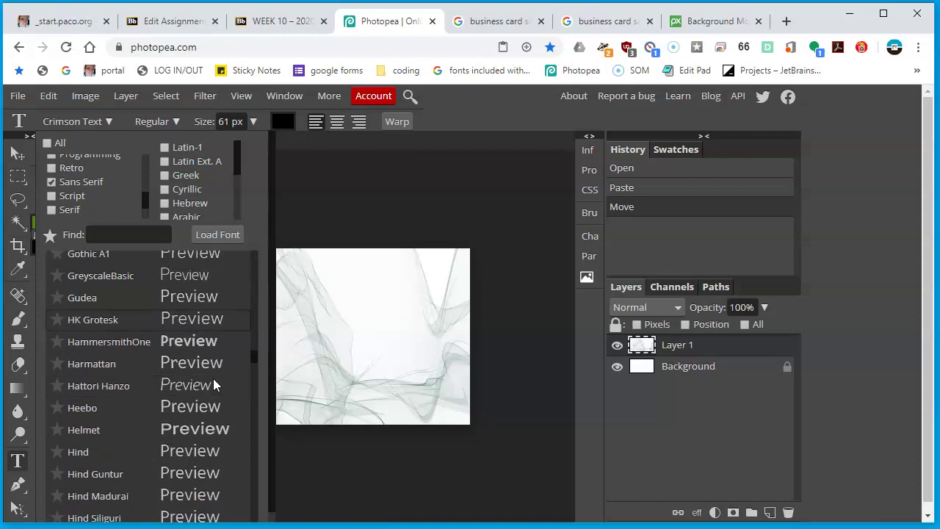
pyautogui.scroll(12, 212, 378)
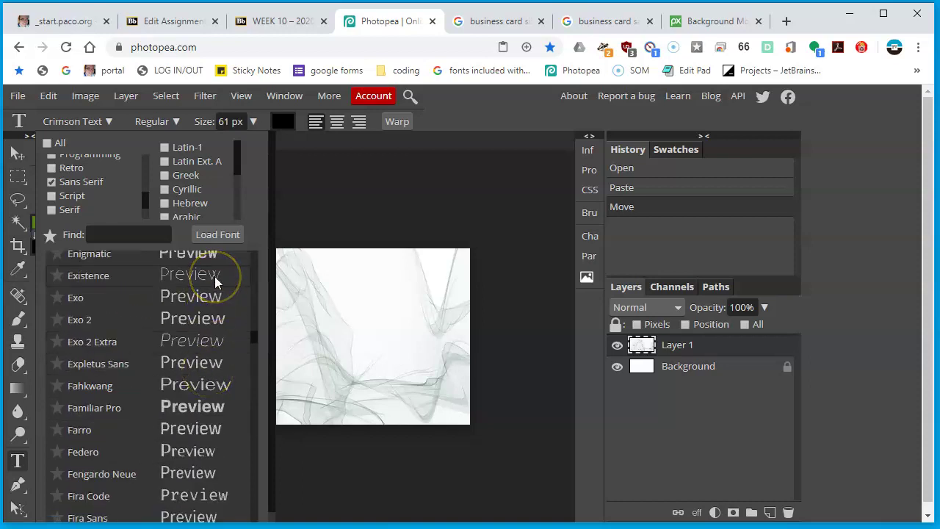
# Add the cardholder's name as text in Existence Light at 24 px
pyautogui.click(200, 278)
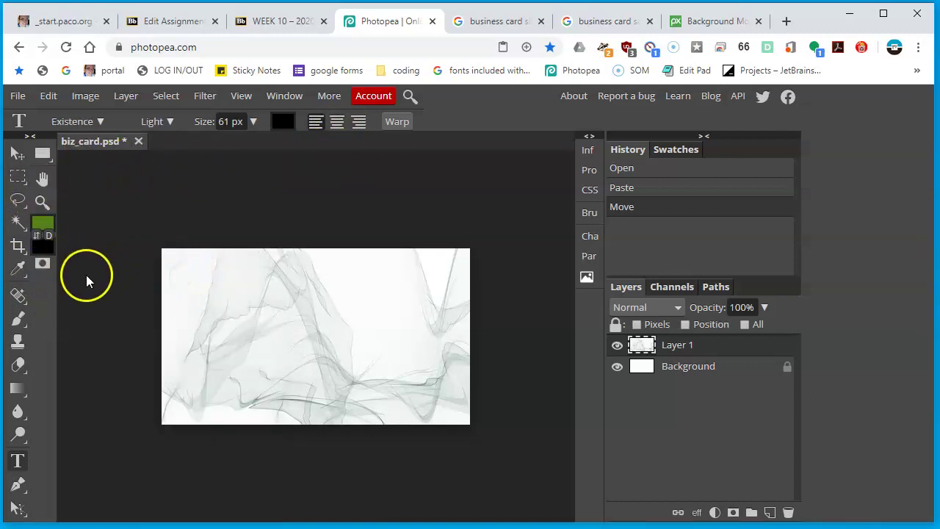
pyautogui.click(17, 462)
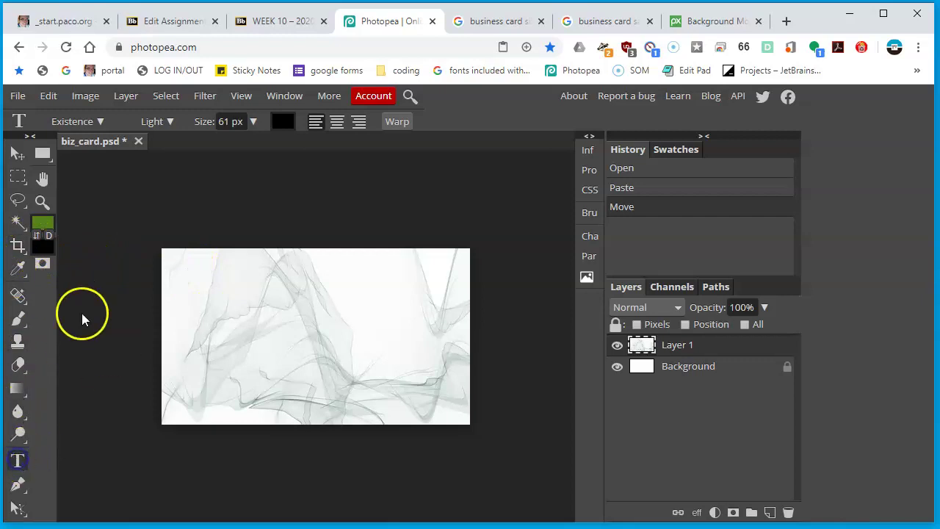
pyautogui.click(188, 283)
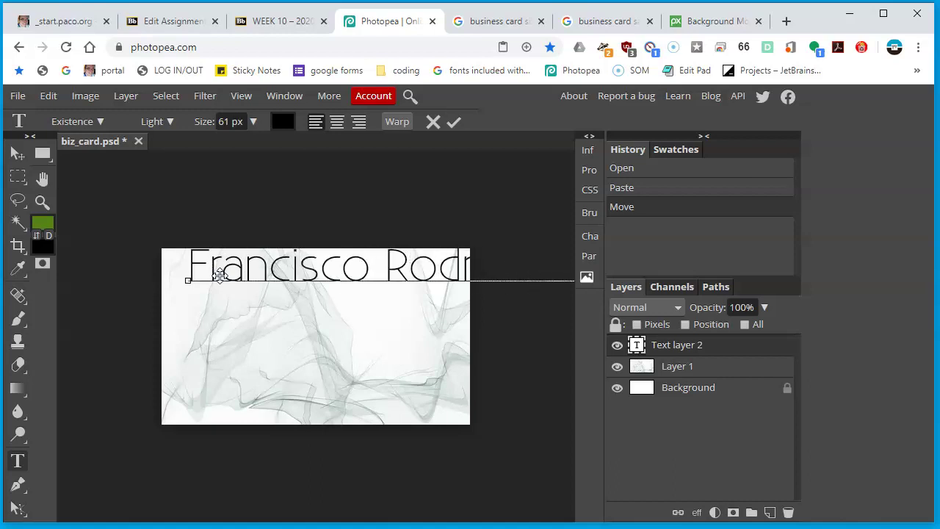
pyautogui.hotkey('ctrl', 'a')
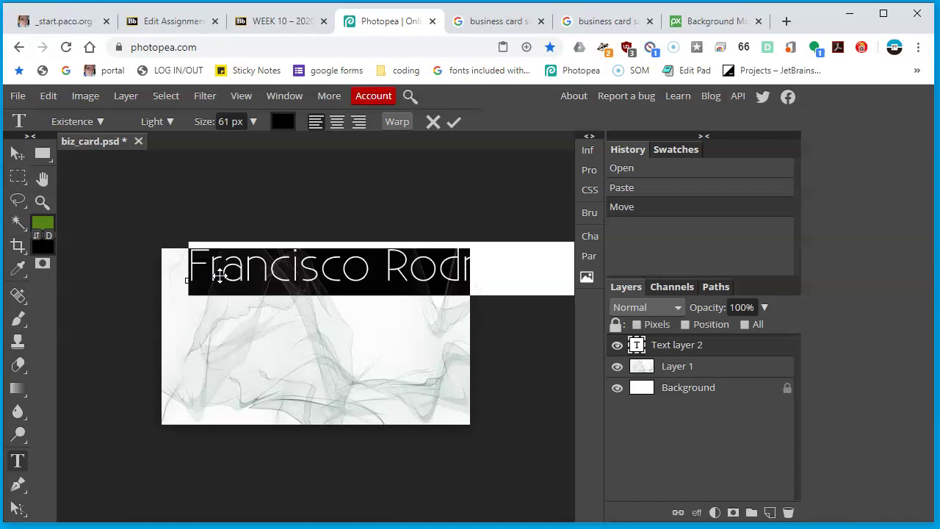
pyautogui.click(252, 122)
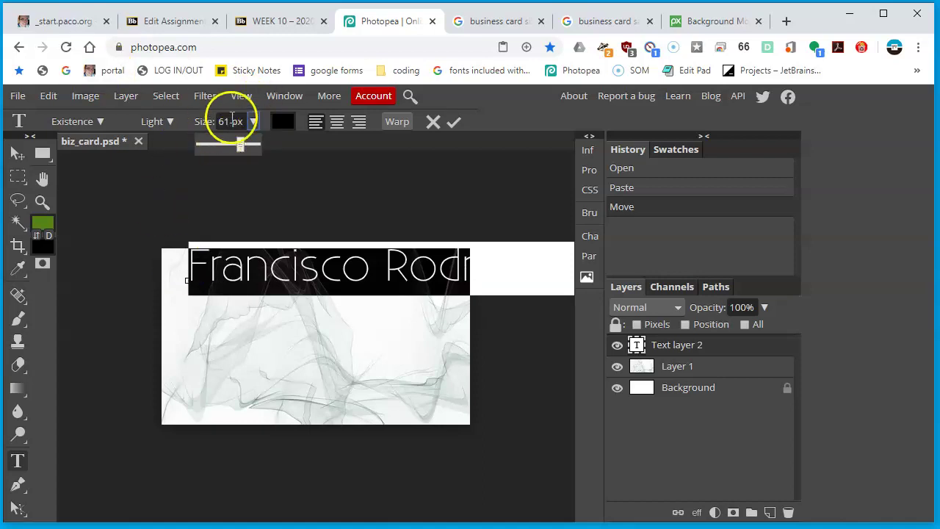
pyautogui.click(220, 141)
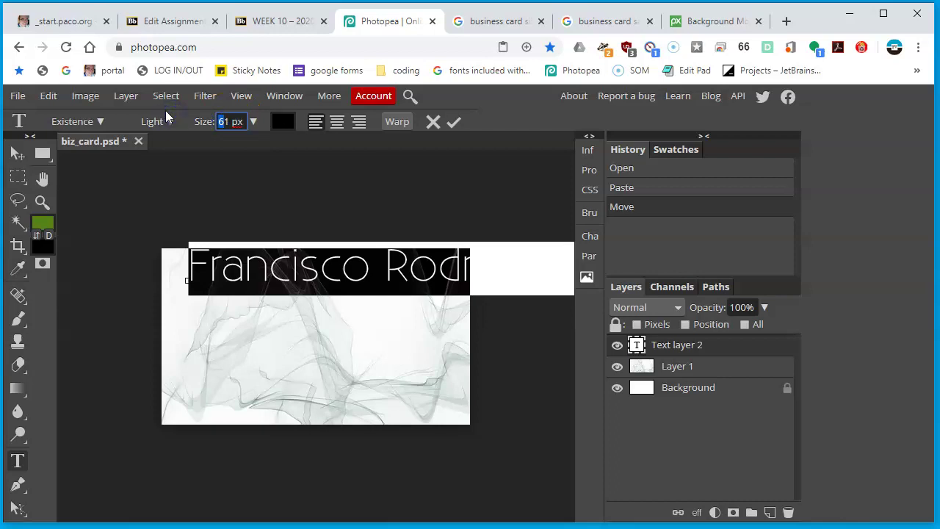
pyautogui.write('24')
pyautogui.click(19, 152)
# Move the name to the card's top-left area and zoom out to view the whole card
pyautogui.moveTo(235, 277); pyautogui.dragTo(224, 275)
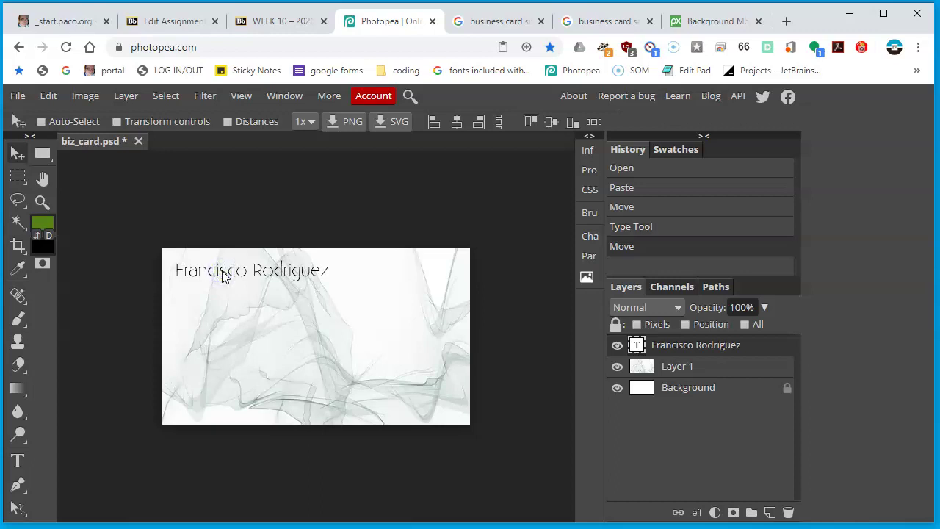
pyautogui.click(360, 310)
pyautogui.scroll(3, 294, 296)
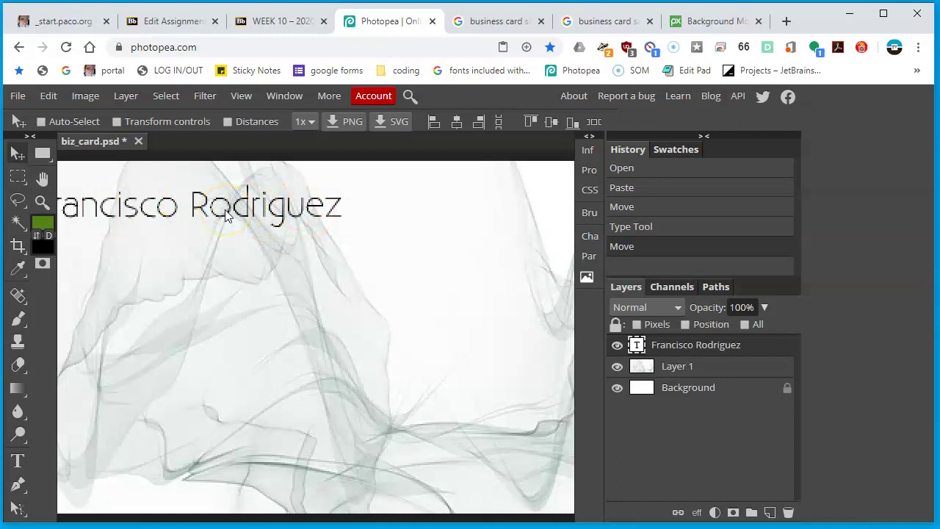
pyautogui.hotkey('ctrl', '1')
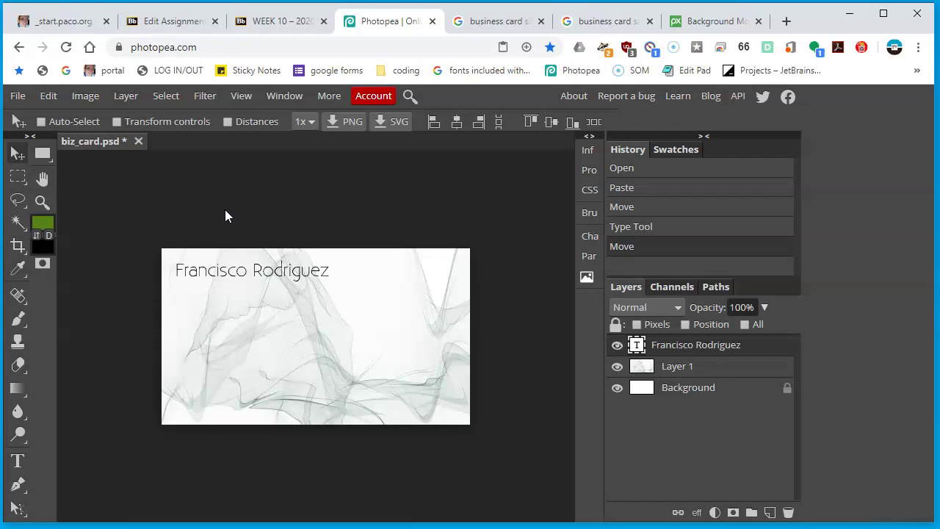
pyautogui.hotkey('ctrl', 'a')
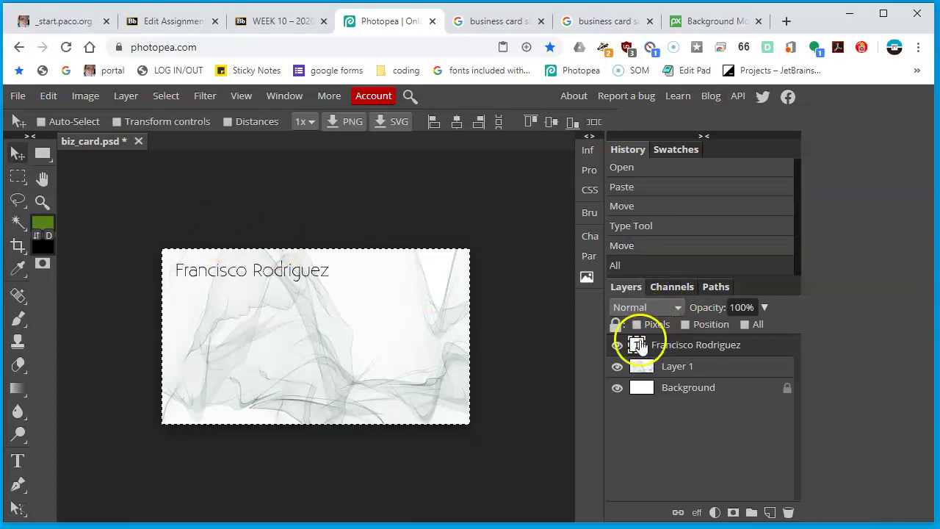
# Try the Existence Unicase Light and Stencil Light styles on the name
pyautogui.doubleClick(637, 345)
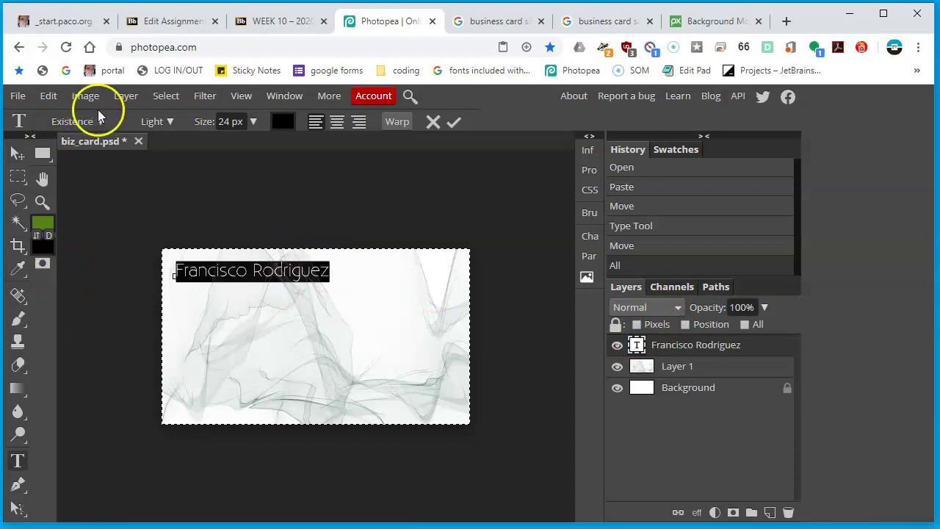
pyautogui.click(173, 122)
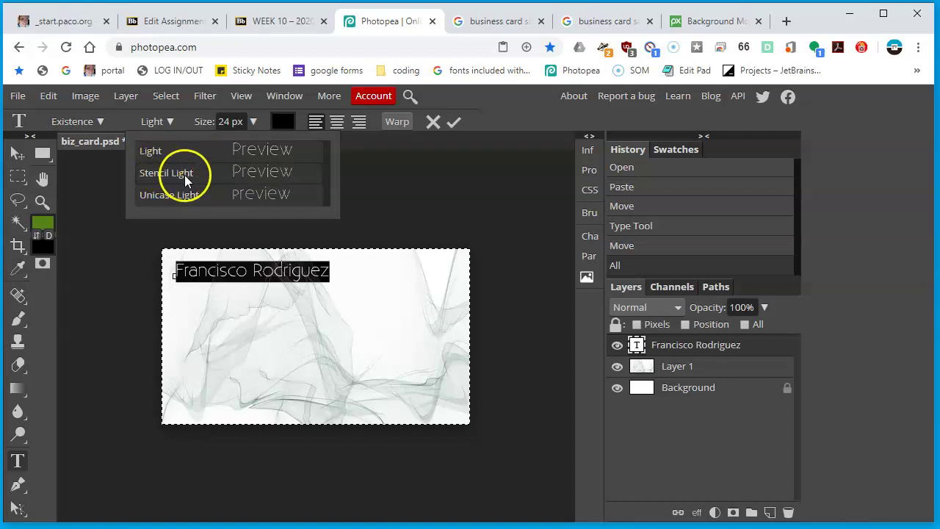
pyautogui.click(184, 195)
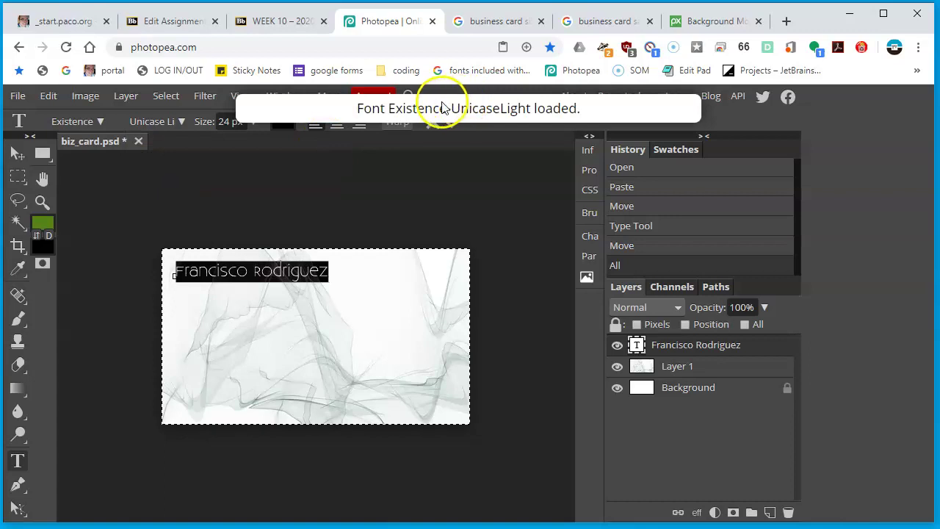
pyautogui.click(182, 121)
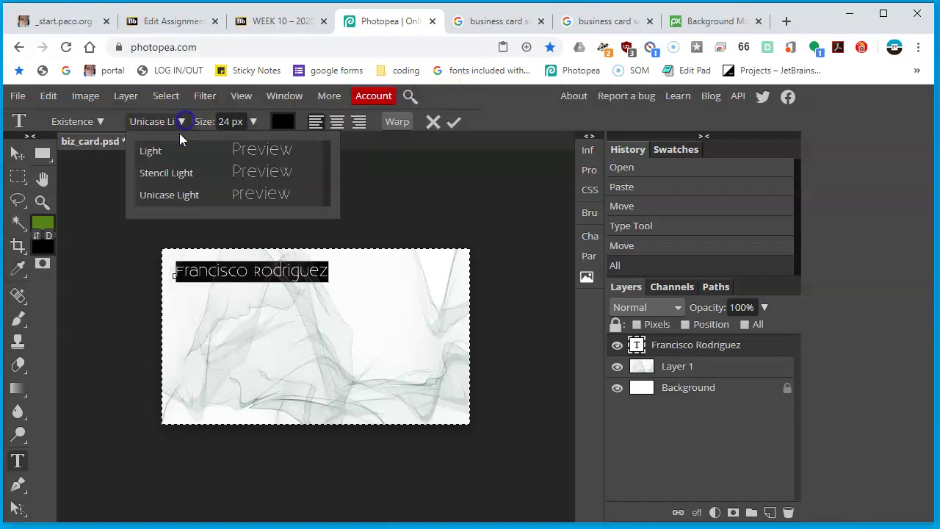
pyautogui.click(179, 173)
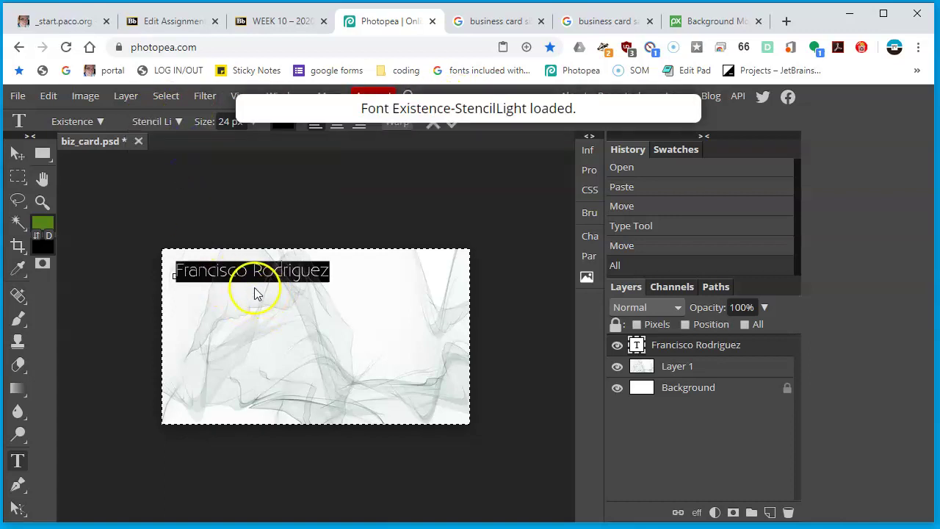
# Change the name's font to Enigmatic Bold and commit the text
pyautogui.click(238, 269)
pyautogui.doubleClick(242, 272)
pyautogui.hotkey('ctrl', 'a')
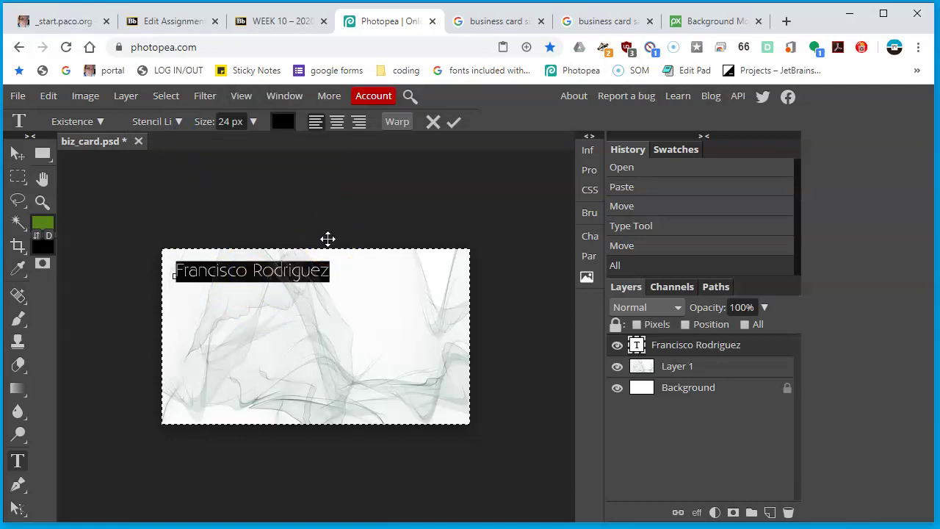
pyautogui.click(108, 123)
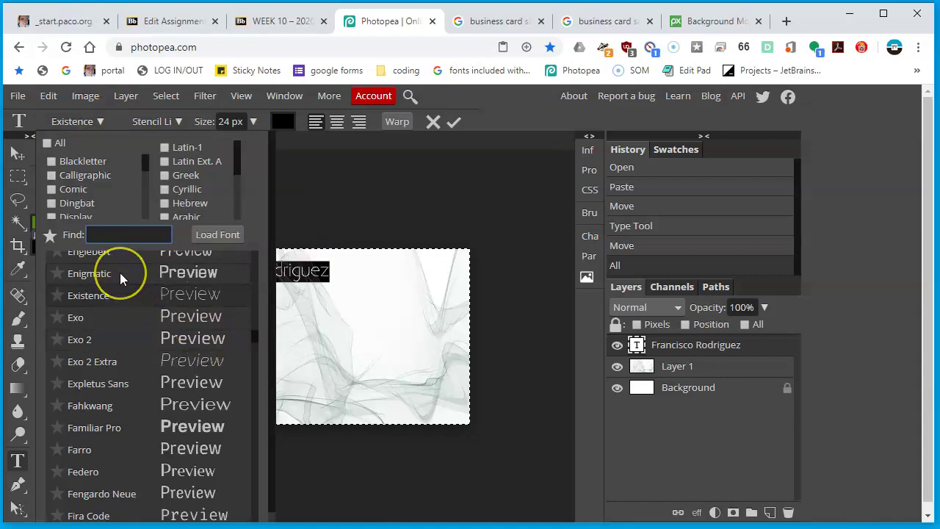
pyautogui.click(196, 275)
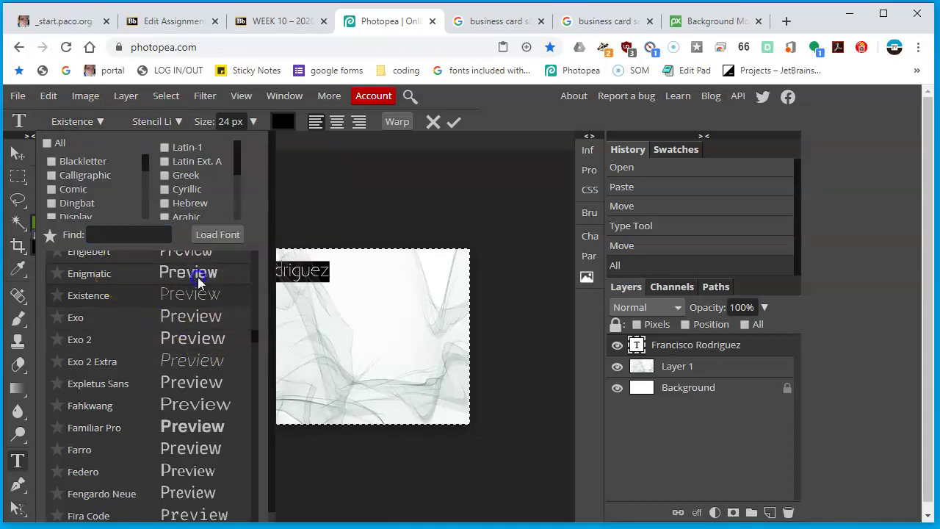
pyautogui.click(241, 271)
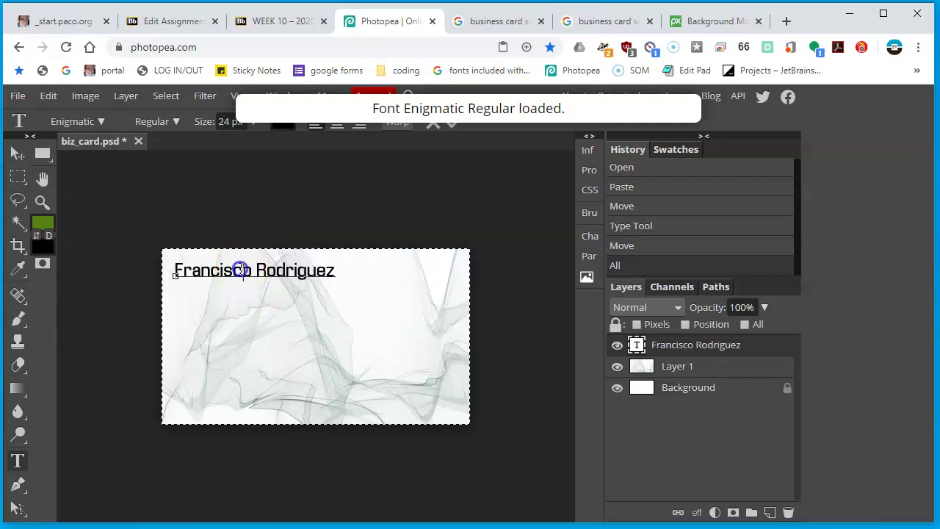
pyautogui.hotkey('ctrl', 'a')
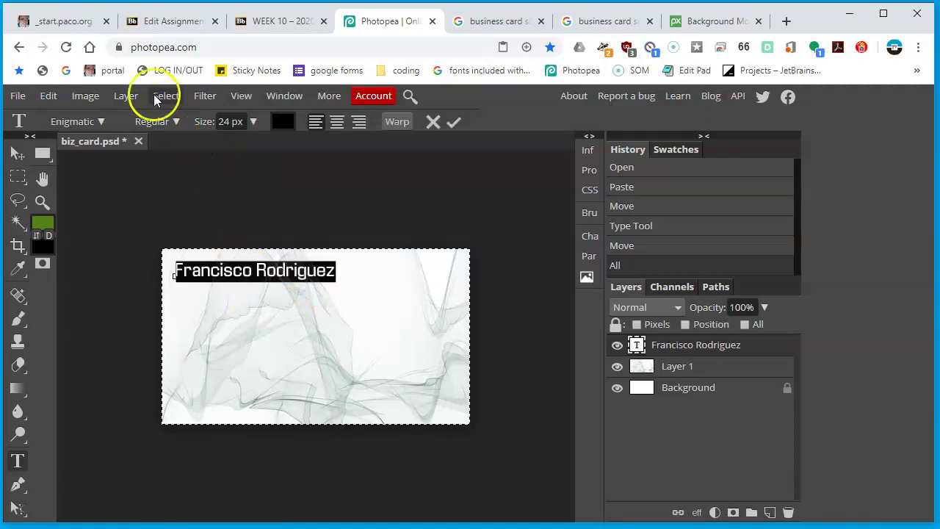
pyautogui.click(171, 122)
pyautogui.click(176, 192)
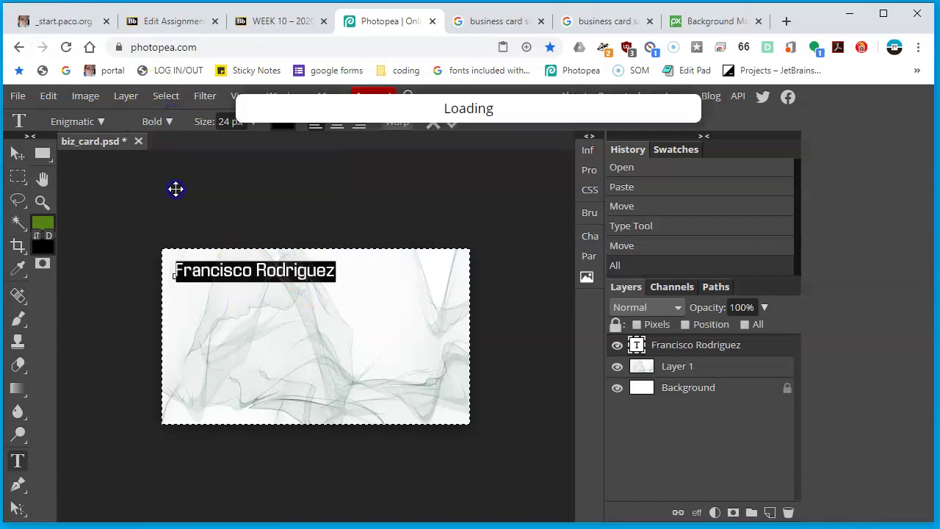
pyautogui.click(291, 271)
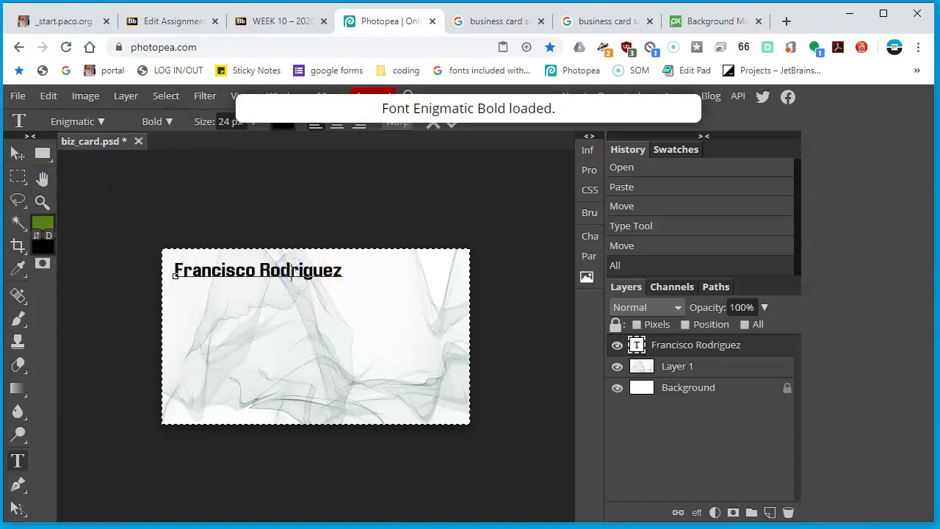
pyautogui.click(17, 152)
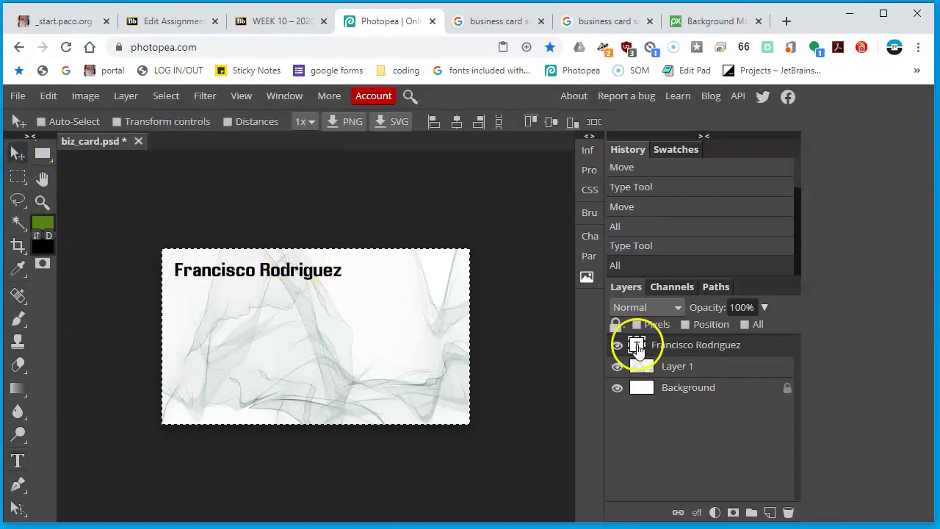
# Resize the name text from 24 px to 30 px
pyautogui.doubleClick(636, 345)
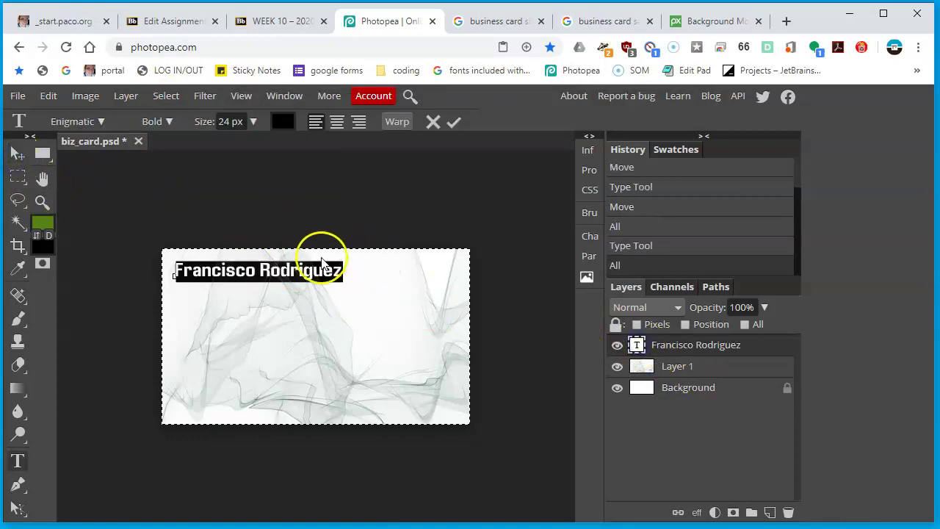
pyautogui.click(253, 122)
pyautogui.moveTo(218, 121); pyautogui.dragTo(240, 122)
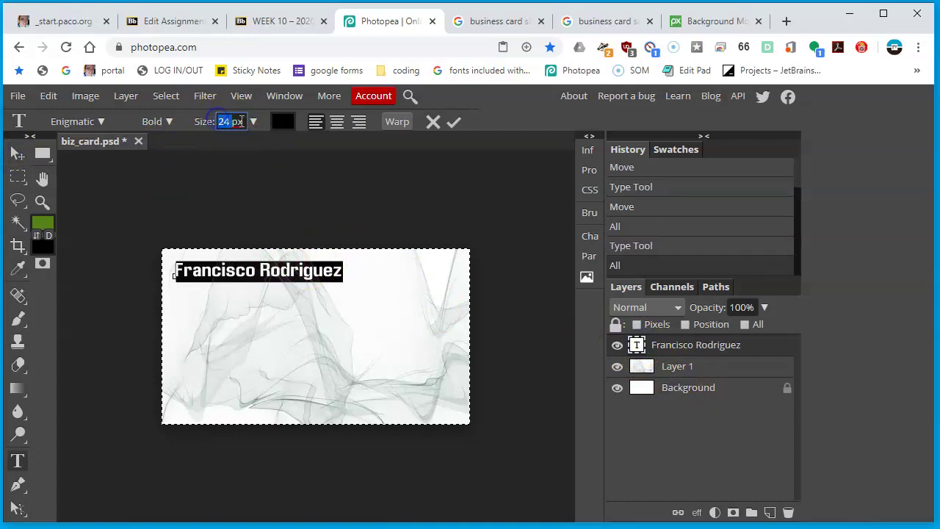
pyautogui.write('30')
pyautogui.press('Return')
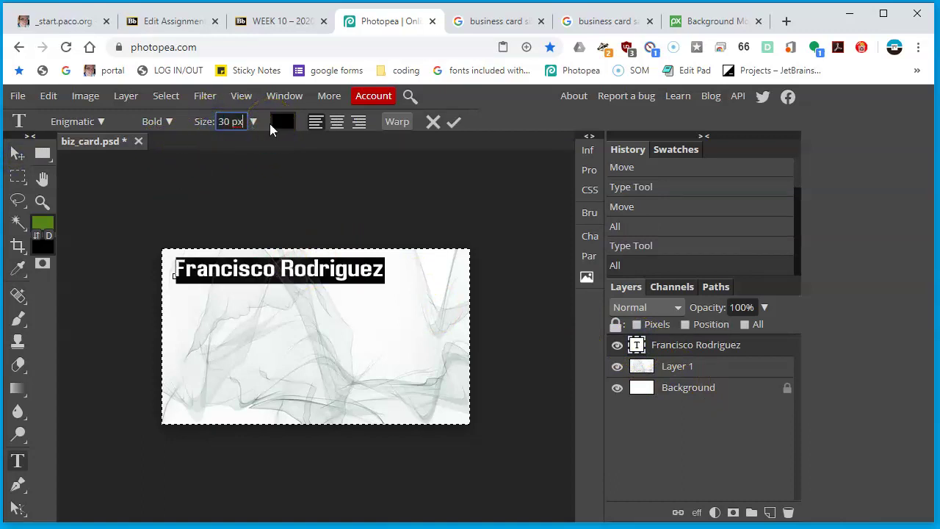
pyautogui.click(17, 152)
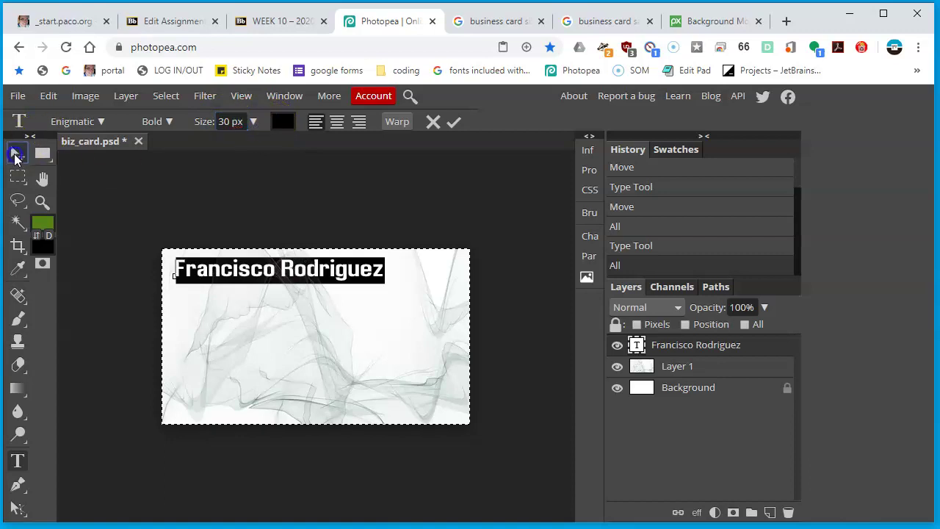
# Nudge the name into position and deselect the whole canvas
pyautogui.moveTo(265, 277); pyautogui.dragTo(266, 281)
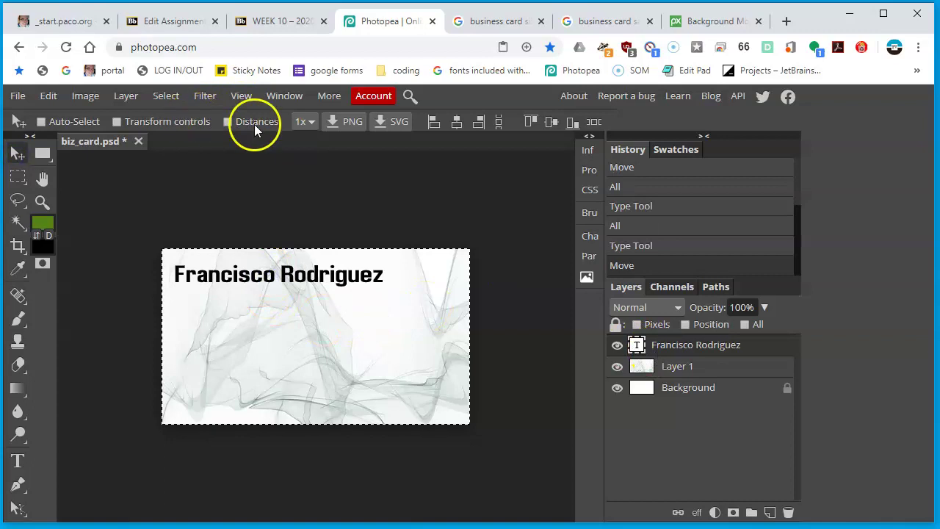
pyautogui.click(176, 96)
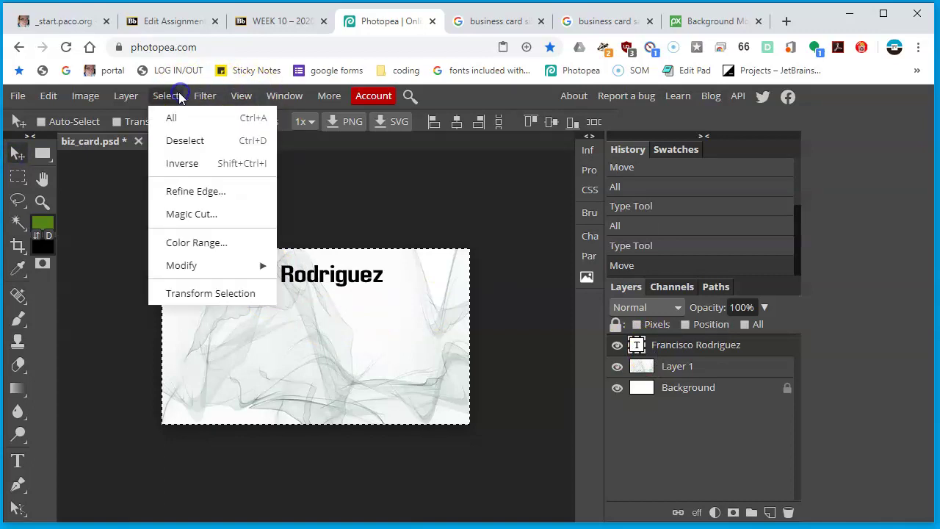
pyautogui.click(183, 139)
pyautogui.moveTo(264, 273); pyautogui.dragTo(264, 279)
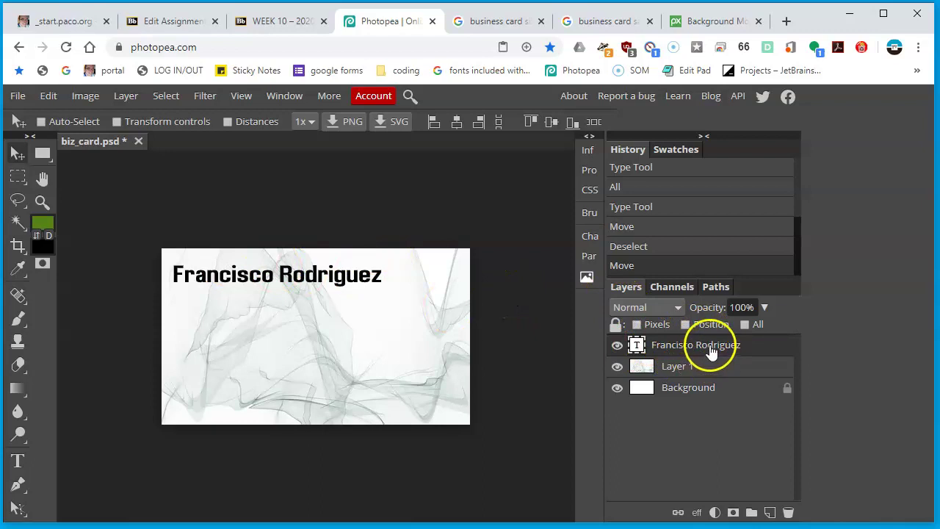
# Duplicate the name layer, move the copy one line lower, and retype it as 'Computer user'
pyautogui.rightClick(677, 345)
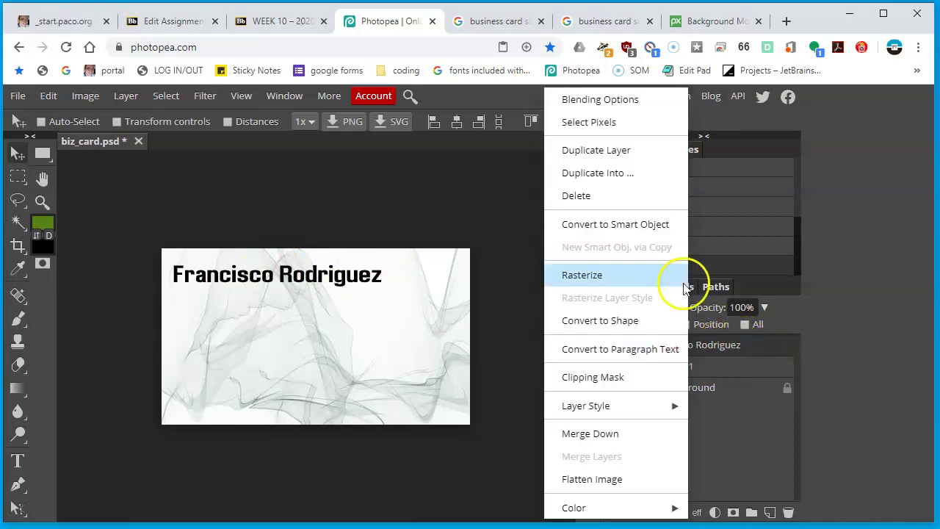
pyautogui.click(619, 152)
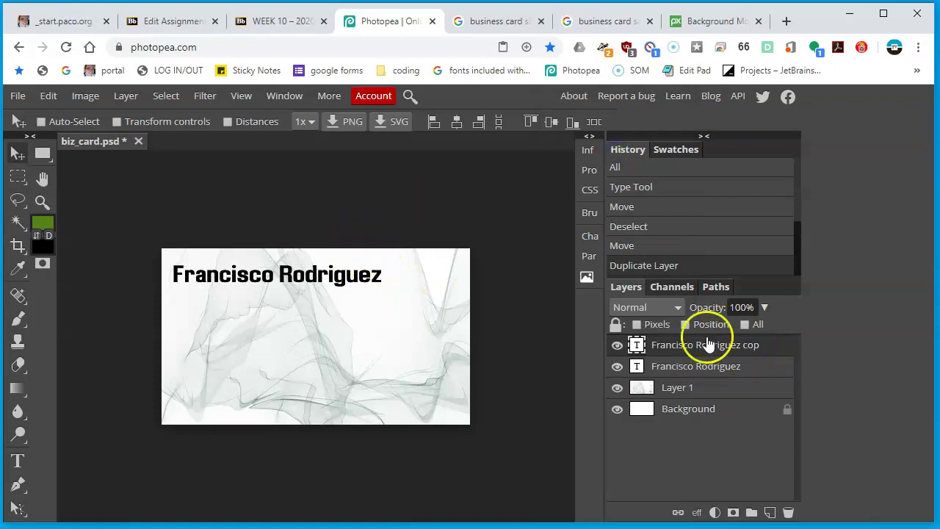
pyautogui.moveTo(331, 277); pyautogui.dragTo(328, 306)
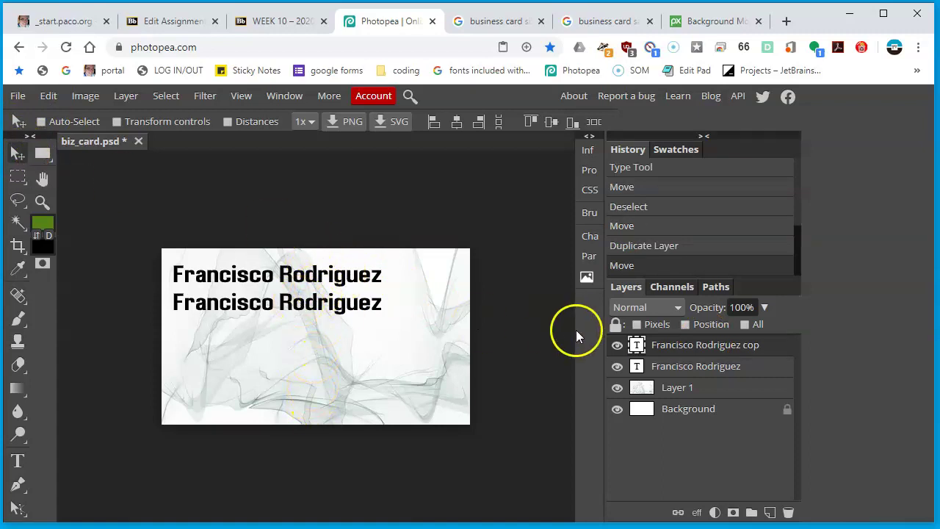
pyautogui.doubleClick(638, 345)
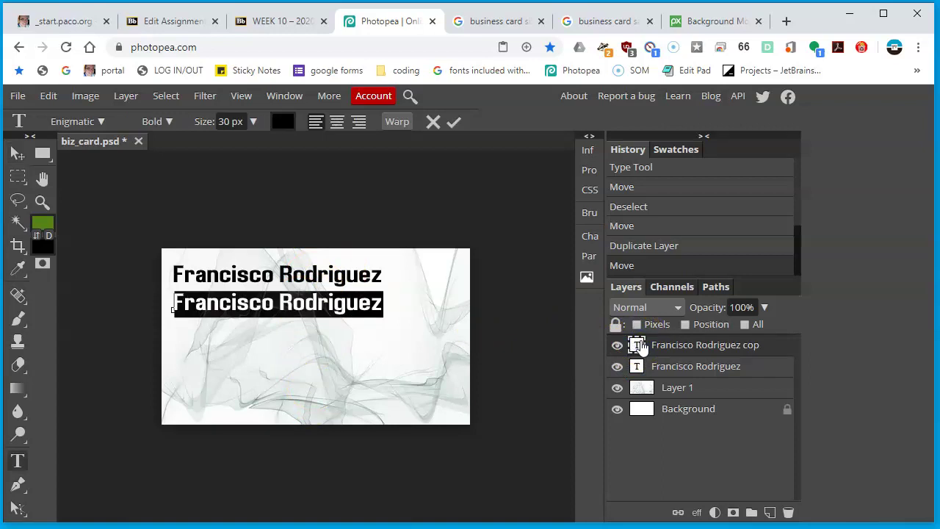
pyautogui.write('C')
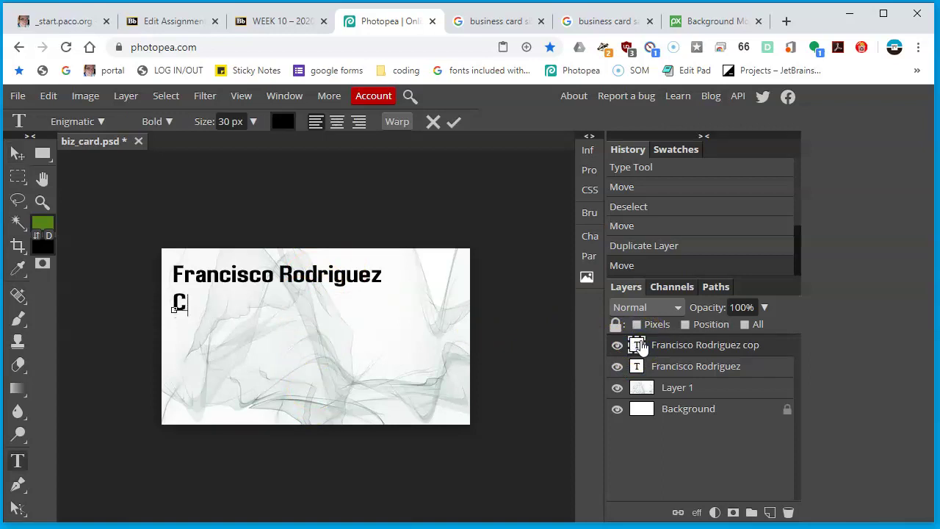
pyautogui.write('omputer ')
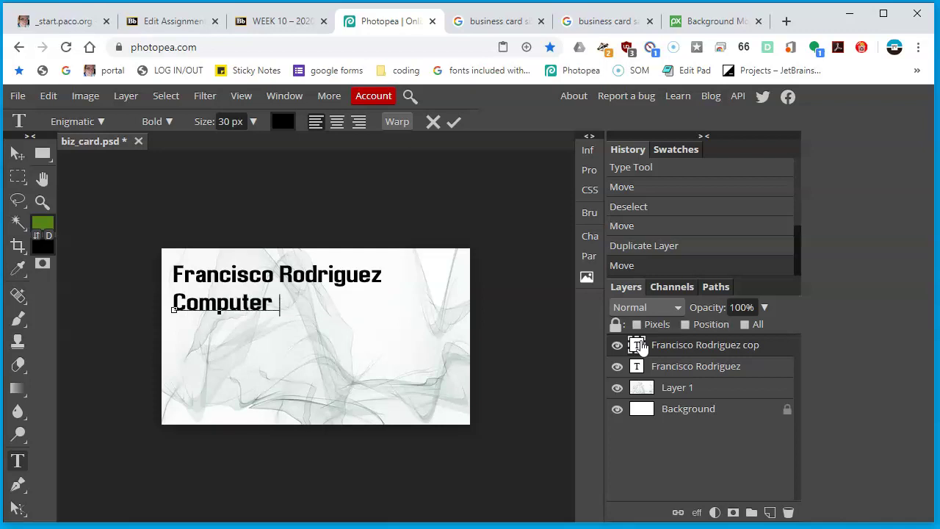
pyautogui.write('user')
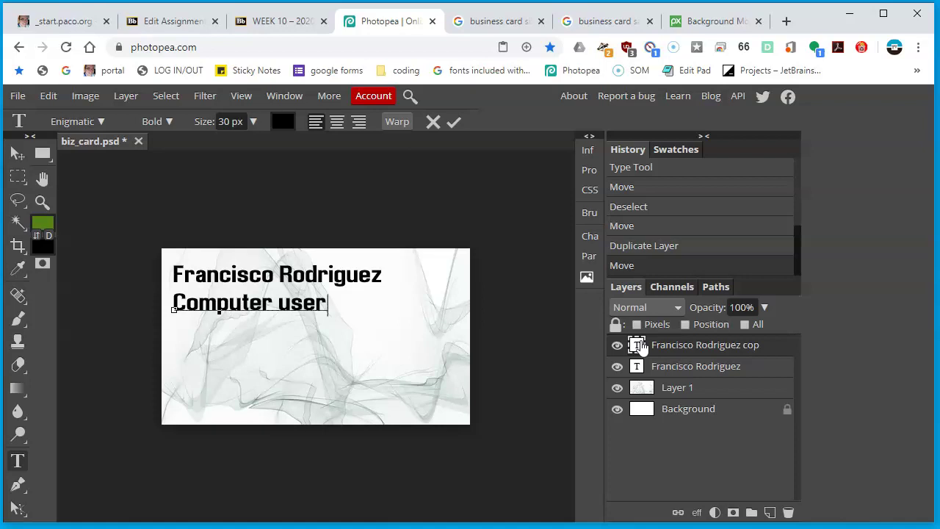
pyautogui.hotkey('ctrl', 'a')
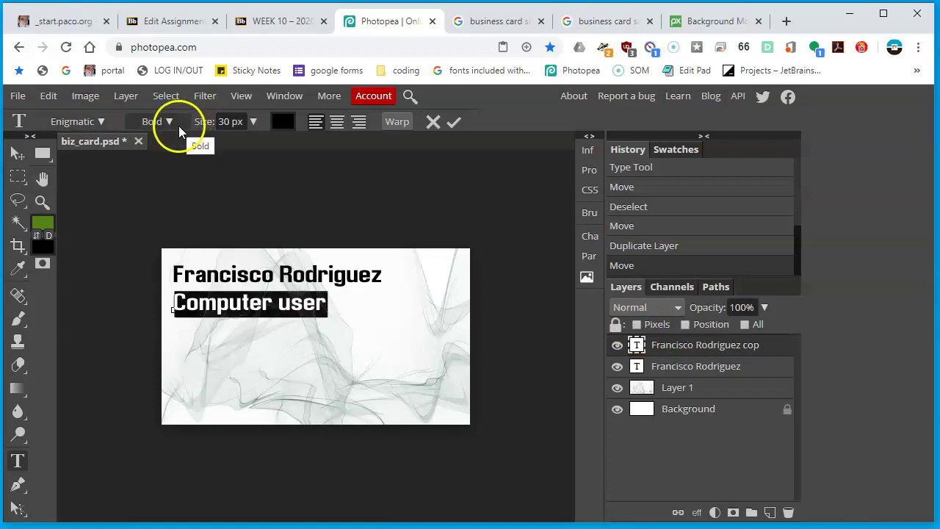
# Set 'Computer user' to Enigmatic Italic at 24 px and nudge it up under the name
pyautogui.click(179, 125)
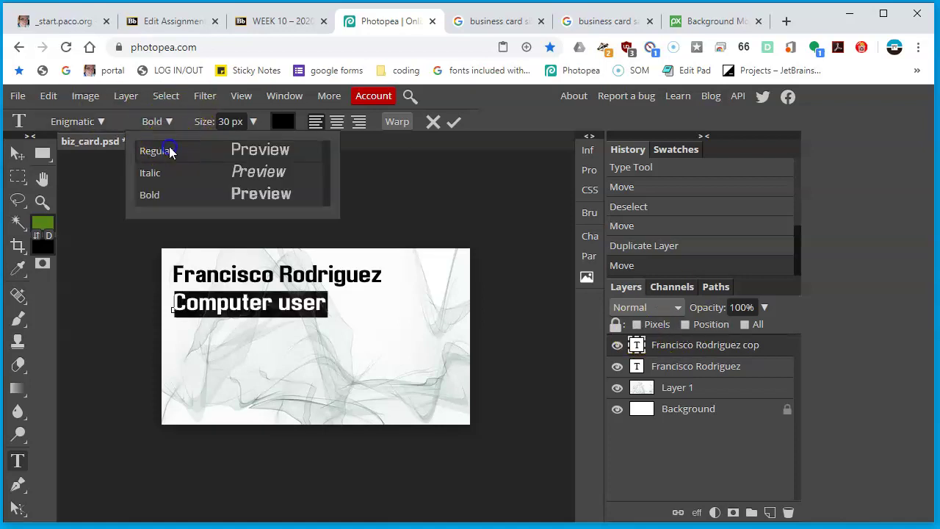
pyautogui.click(147, 150)
pyautogui.click(172, 126)
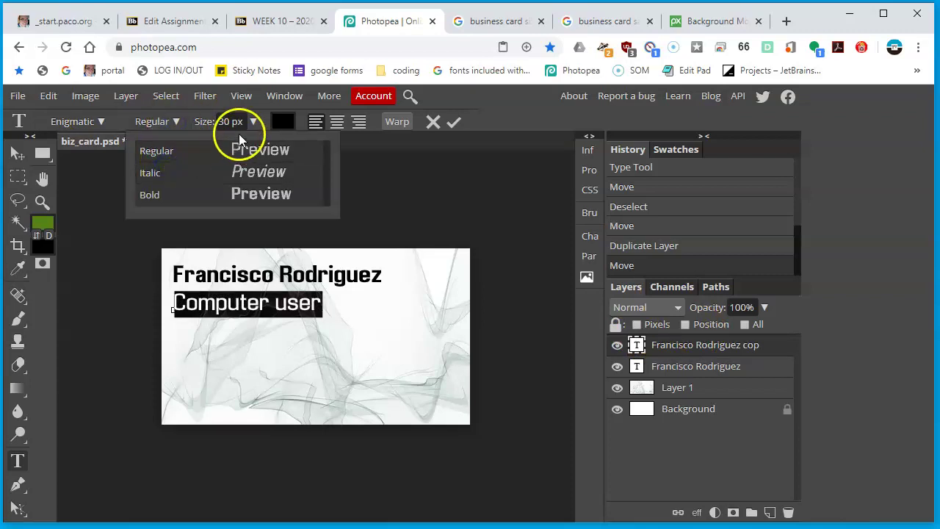
pyautogui.click(187, 172)
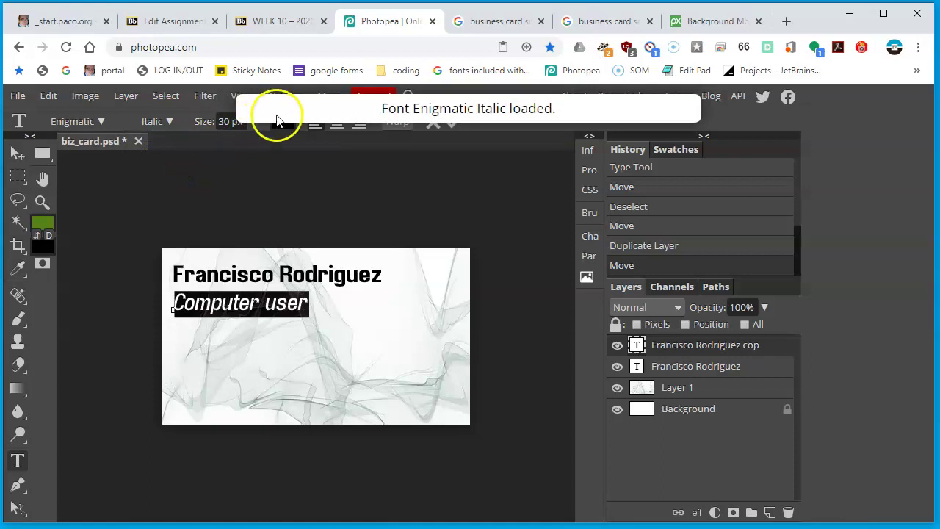
pyautogui.click(225, 122)
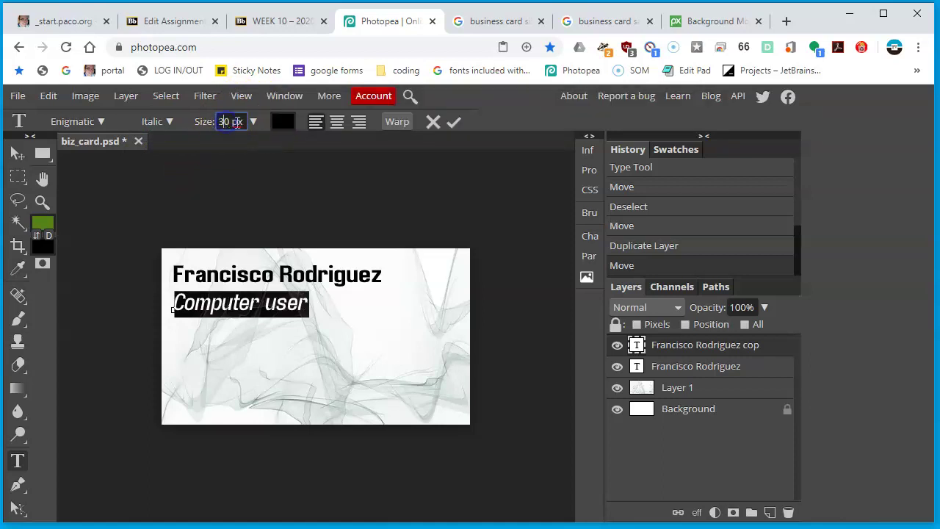
pyautogui.hotkey('ctrl', 'a')
pyautogui.write('24')
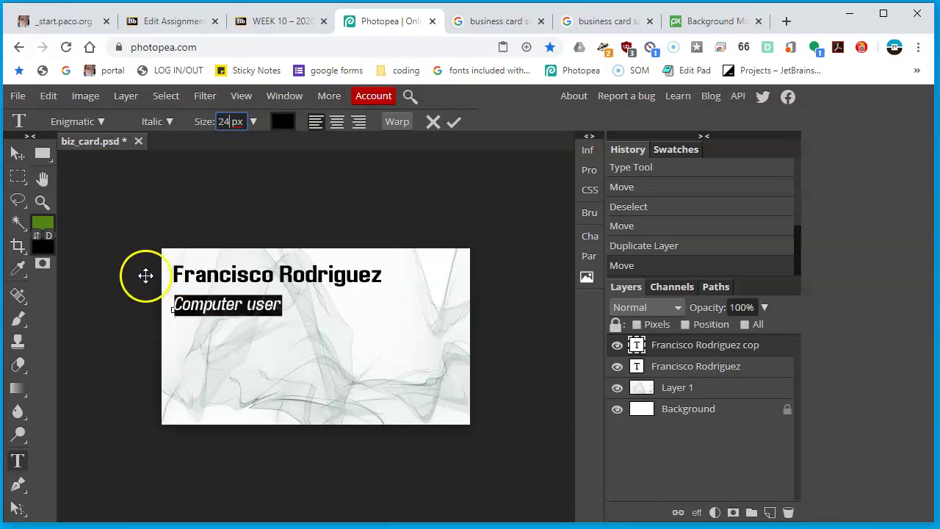
pyautogui.click(17, 154)
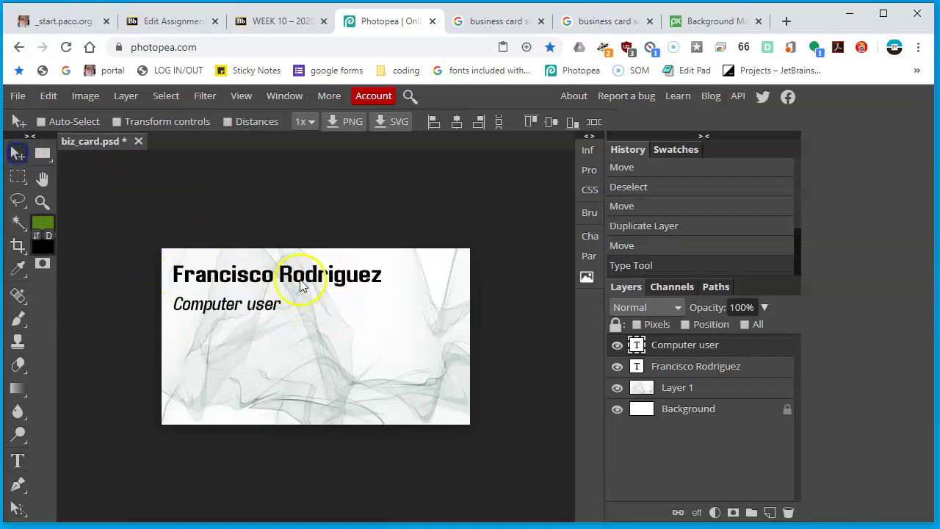
pyautogui.moveTo(237, 309); pyautogui.dragTo(236, 304)
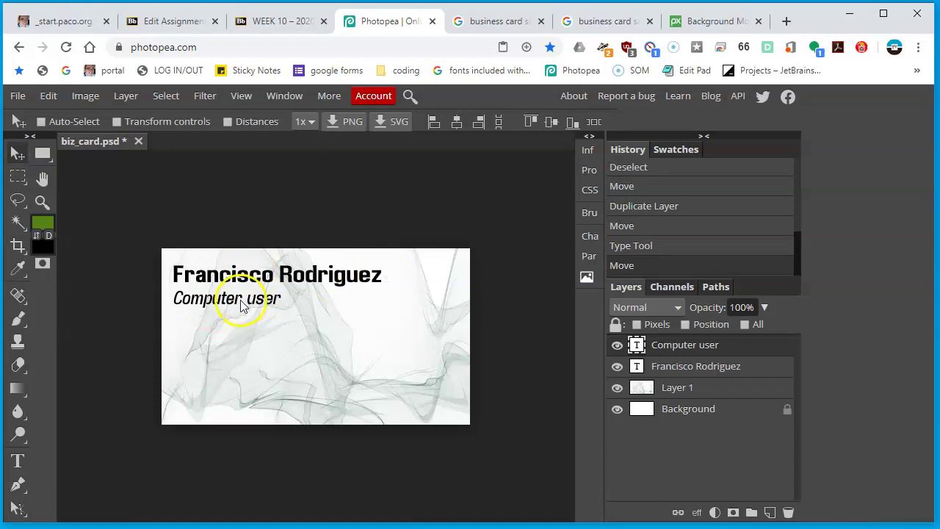
# Duplicate the 'Computer user' layer below it and retype the copy as 'wip industries'
pyautogui.rightClick(680, 343)
pyautogui.click(611, 151)
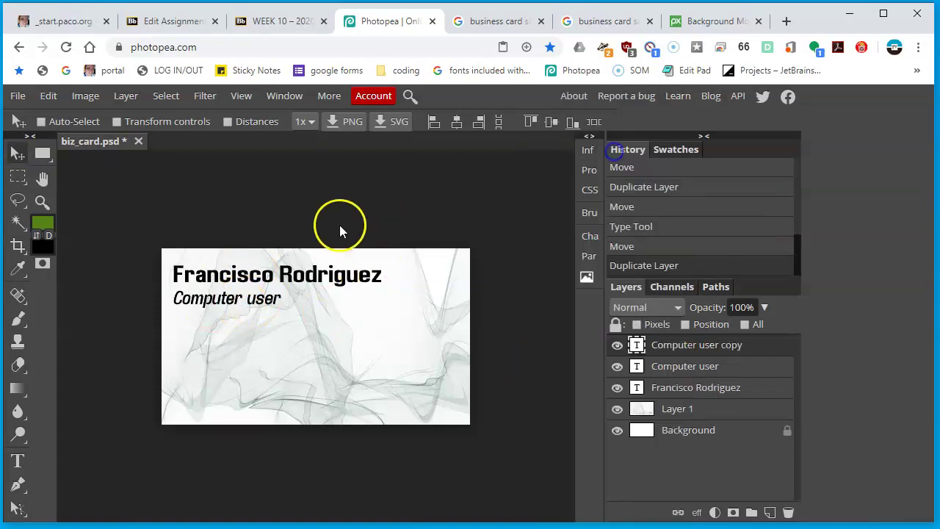
pyautogui.moveTo(257, 294); pyautogui.dragTo(255, 321)
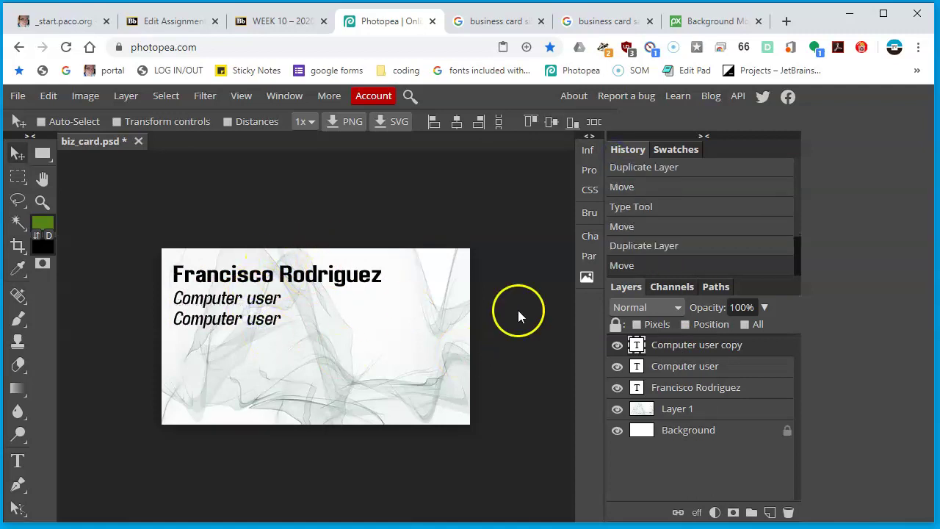
pyautogui.doubleClick(635, 344)
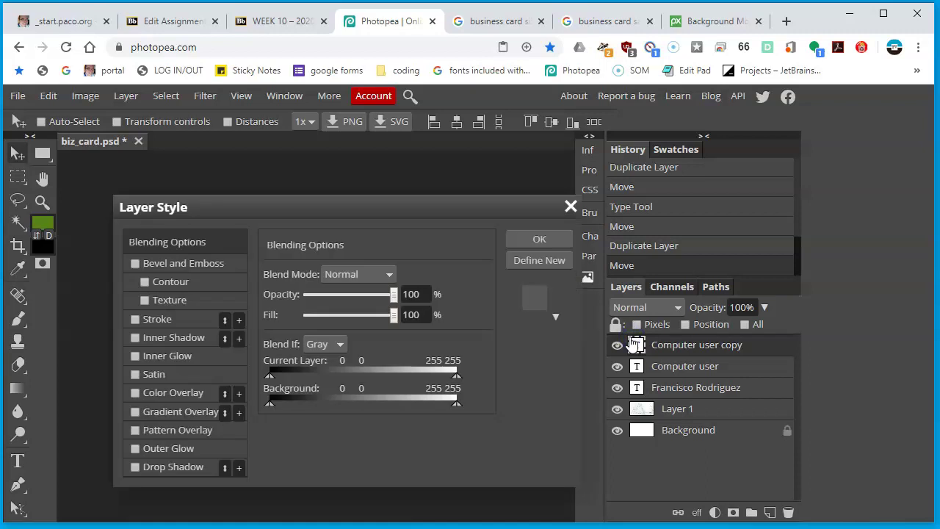
pyautogui.doubleClick(634, 344)
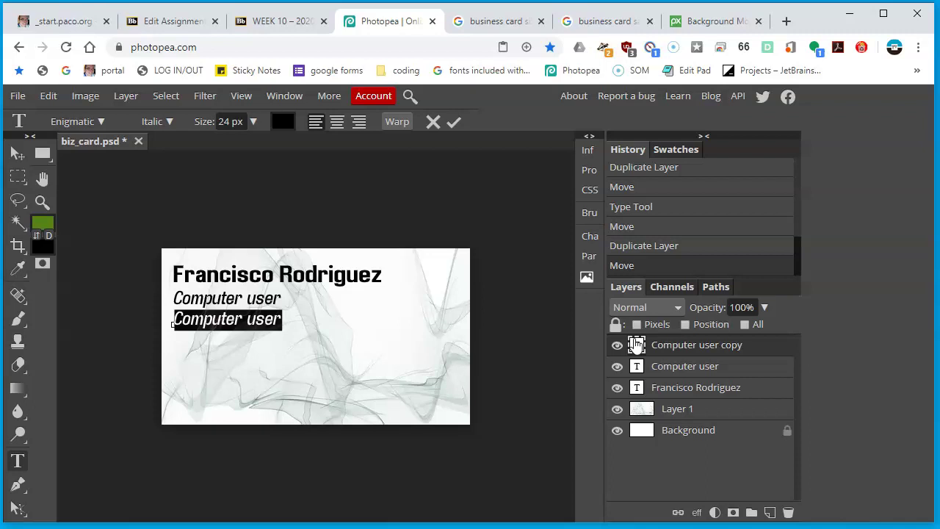
pyautogui.write('wip industrie')
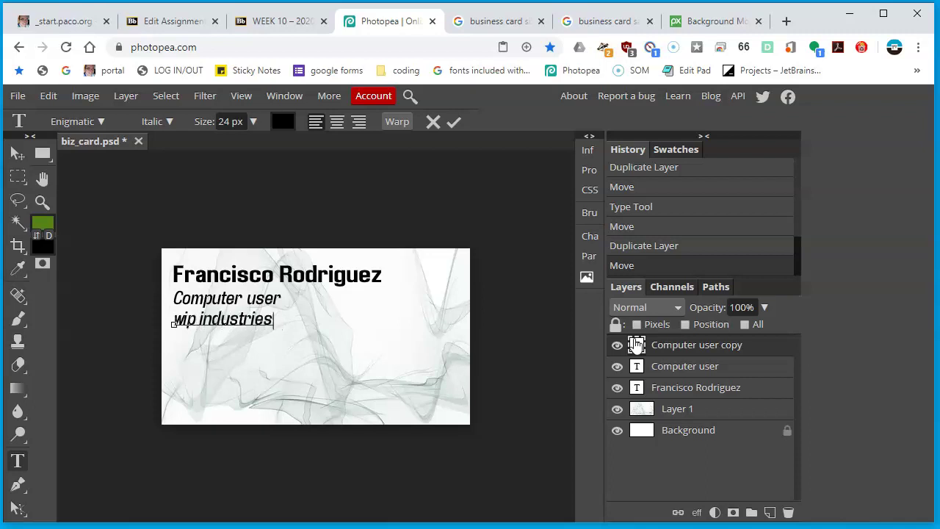
pyautogui.write('s')
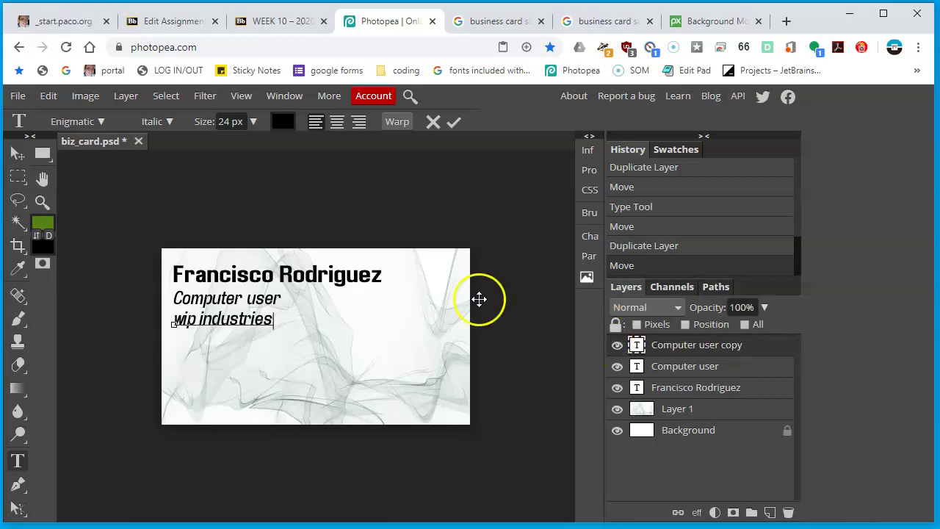
pyautogui.click(15, 152)
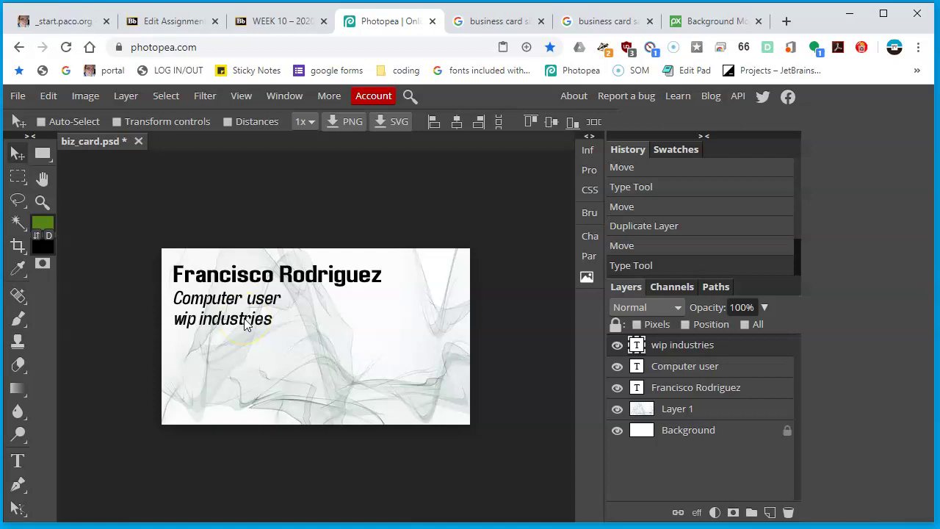
# Duplicate the wip industries layer and move the copy down near the card's bottom edge
pyautogui.rightClick(709, 349)
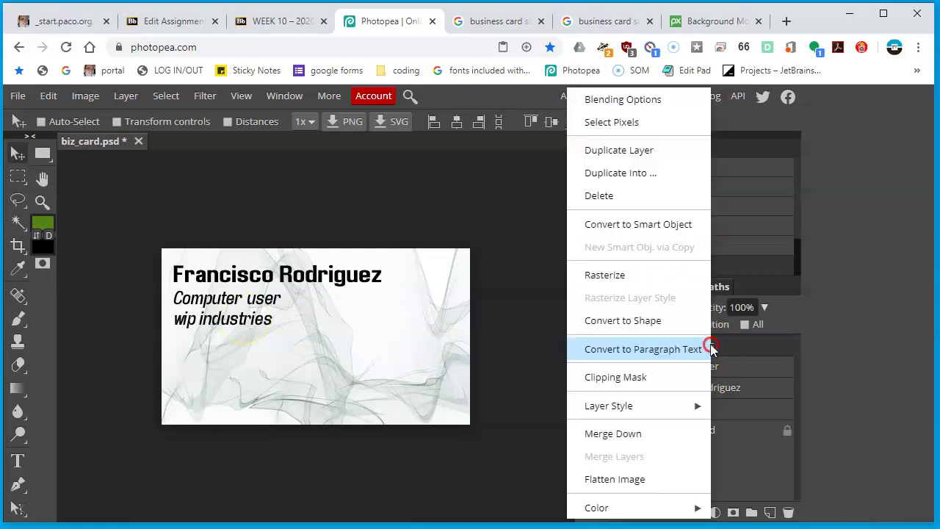
pyautogui.click(623, 153)
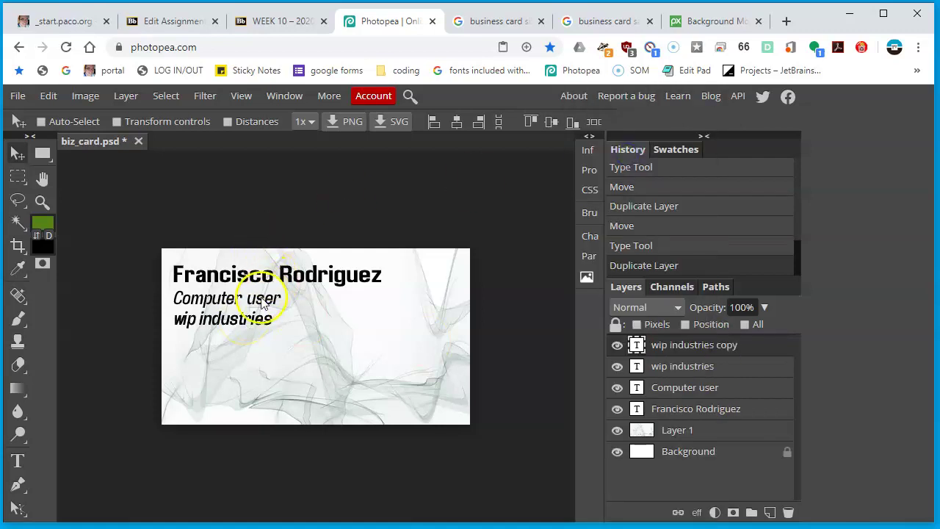
pyautogui.press('Right')
pyautogui.press('Down')
pyautogui.moveTo(233, 367); pyautogui.dragTo(235, 373)
pyautogui.hotkey('ctrl', 'z')
pyautogui.moveTo(228, 328); pyautogui.dragTo(226, 411)
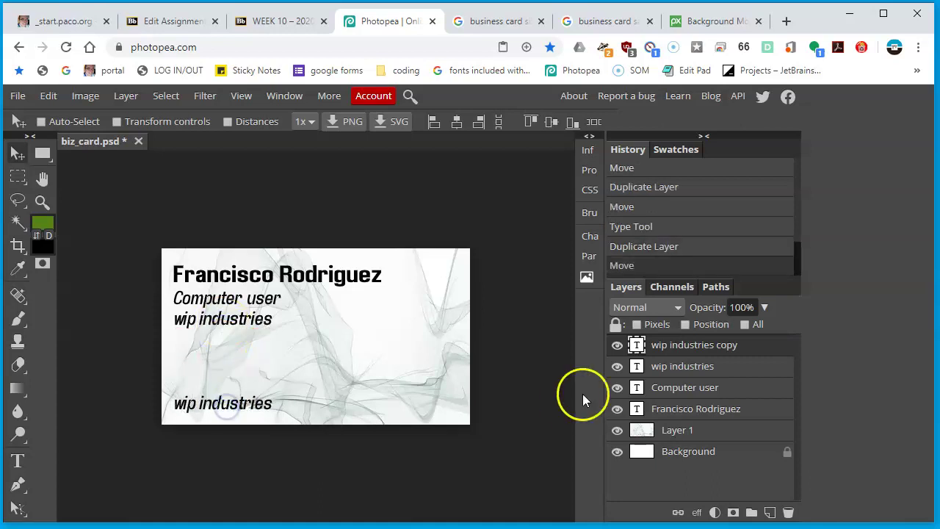
# Replace the copy's text with the phone number and set it to Regular style
pyautogui.click(636, 345)
pyautogui.doubleClick(636, 345)
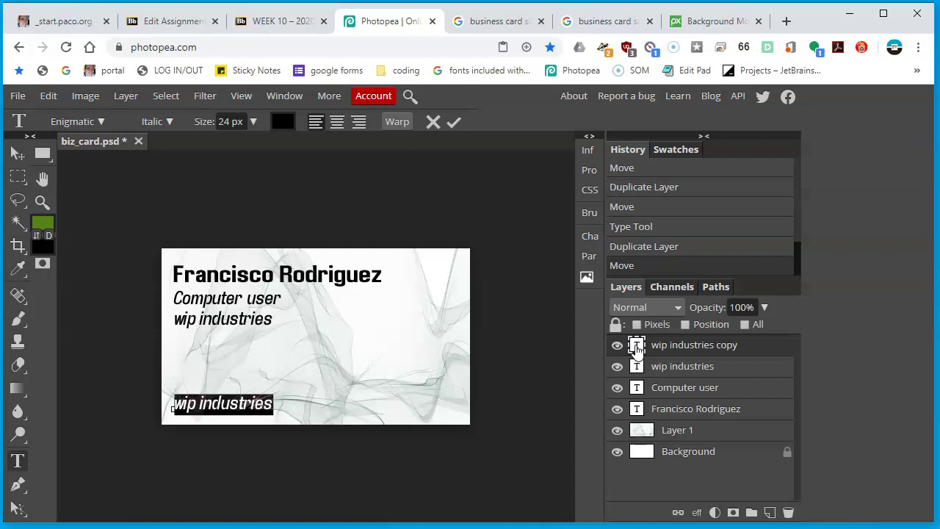
pyautogui.write('555-555-1')
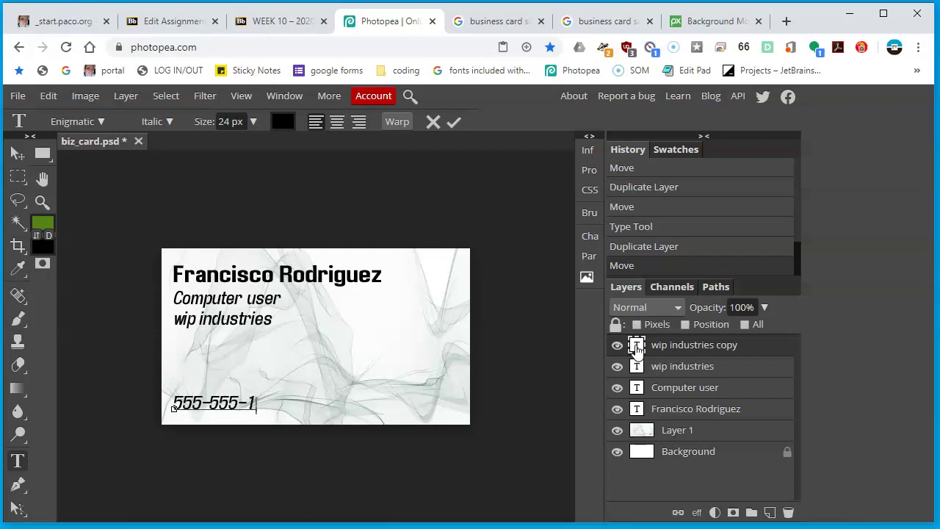
pyautogui.hotkey('ctrl', 'a')
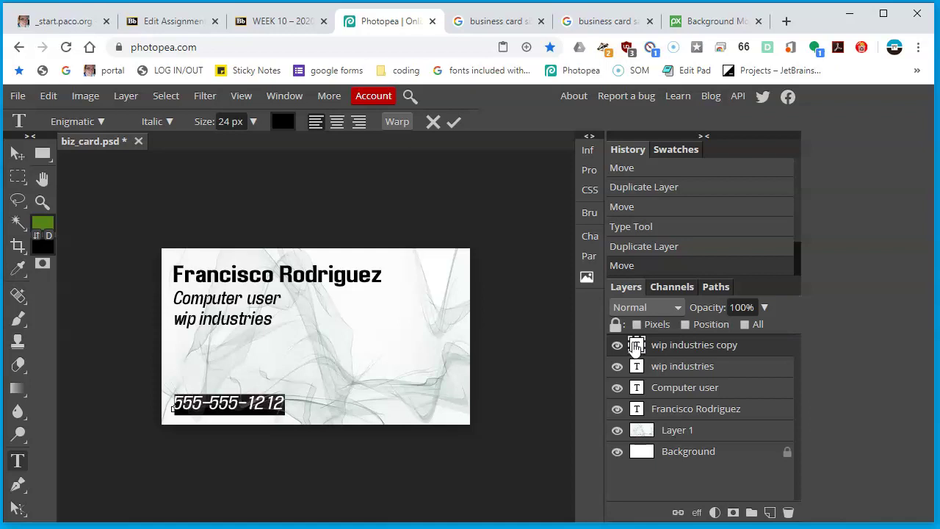
pyautogui.click(169, 122)
pyautogui.click(169, 149)
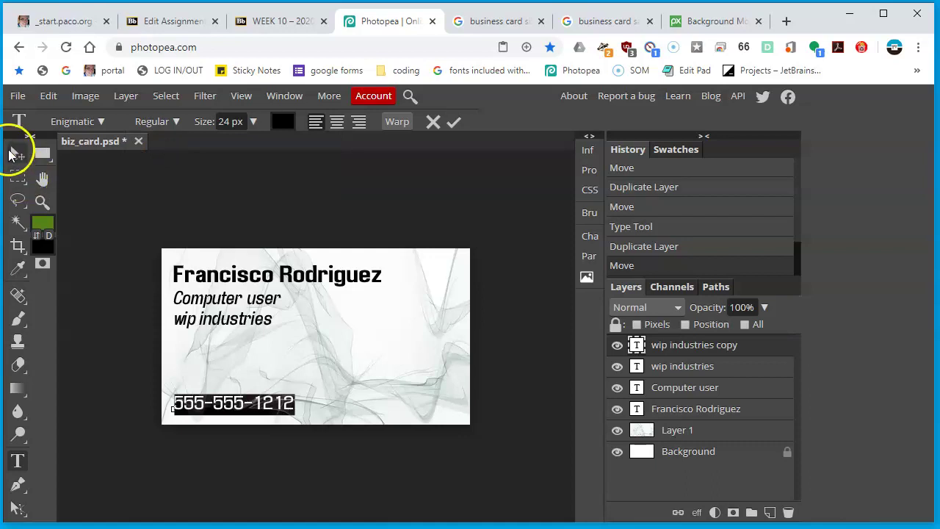
# Commit the phone number text and move it to the card's bottom-right corner
pyautogui.click(263, 402)
pyautogui.moveTo(263, 403); pyautogui.dragTo(337, 409)
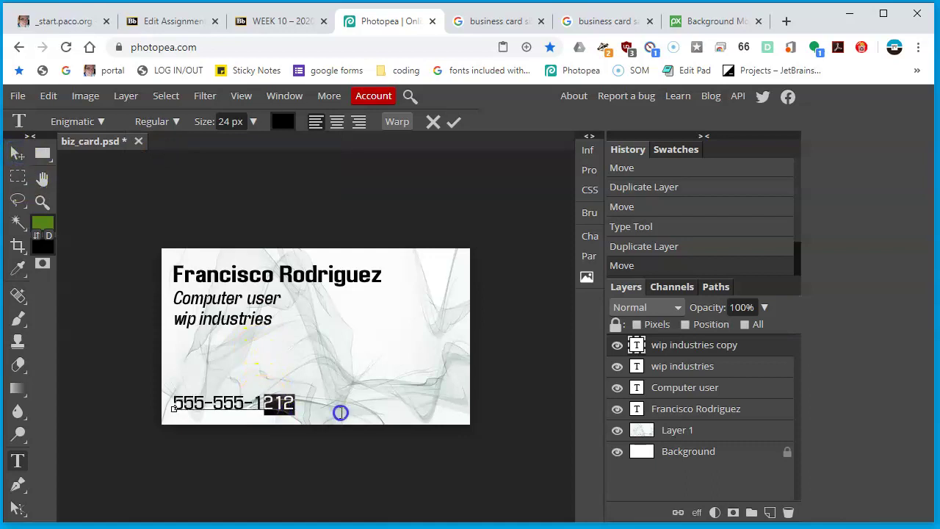
pyautogui.click(273, 400)
pyautogui.click(18, 156)
pyautogui.moveTo(256, 431); pyautogui.dragTo(429, 424)
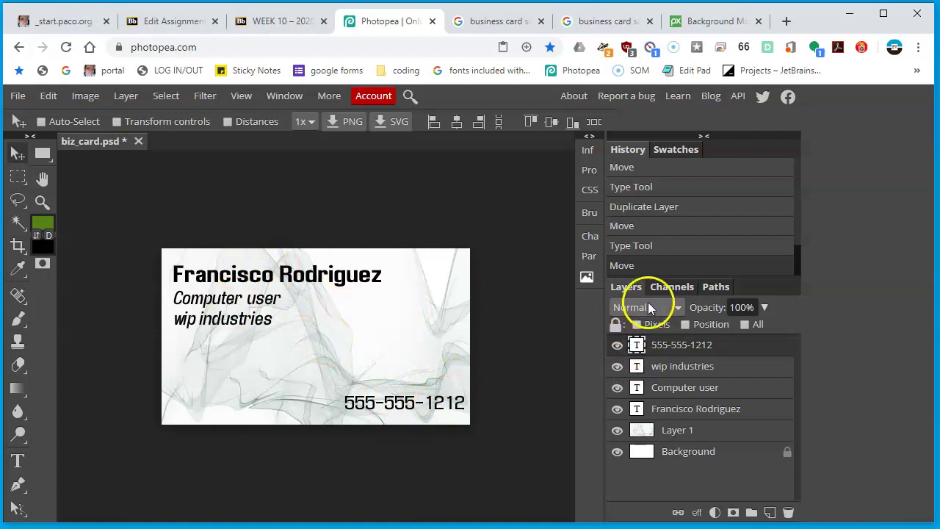
# Resize the phone number to 18 px and reposition it near the bottom-right corner
pyautogui.doubleClick(638, 345)
pyautogui.click(252, 122)
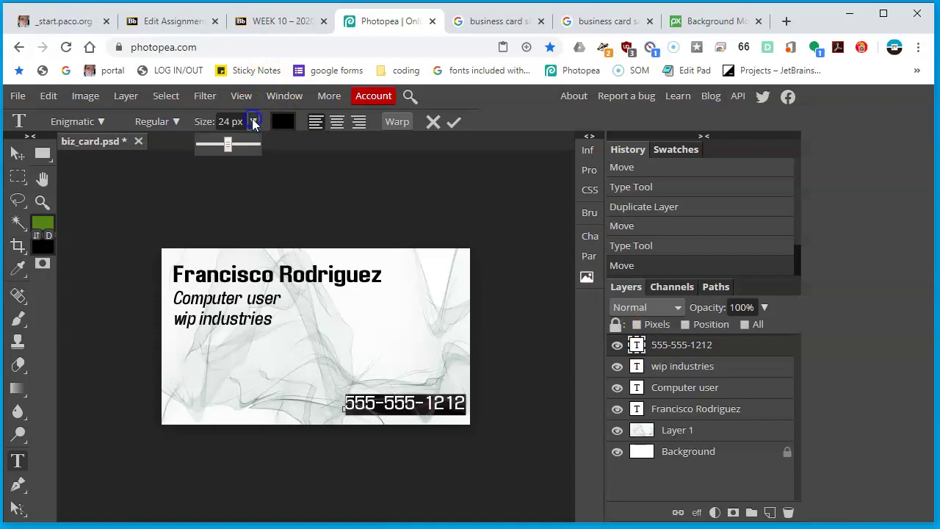
pyautogui.click(223, 122)
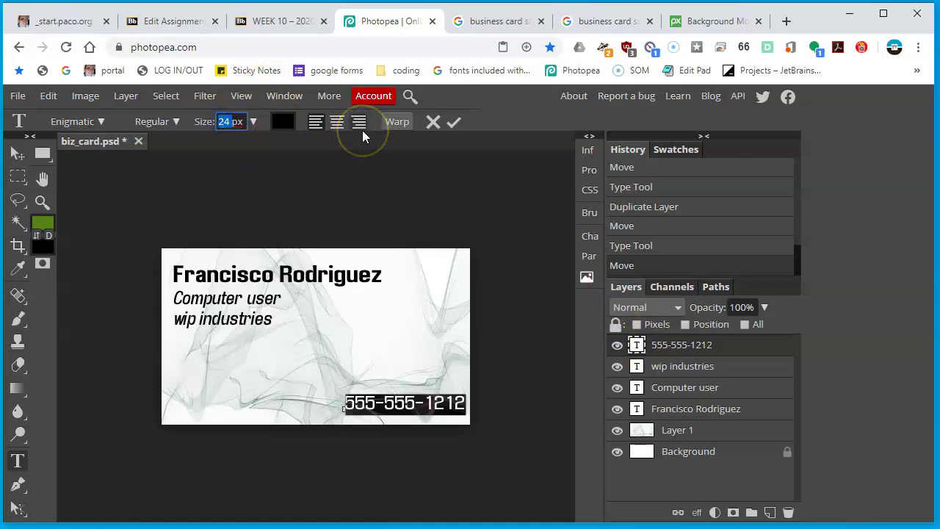
pyautogui.write('18')
pyautogui.press('Return')
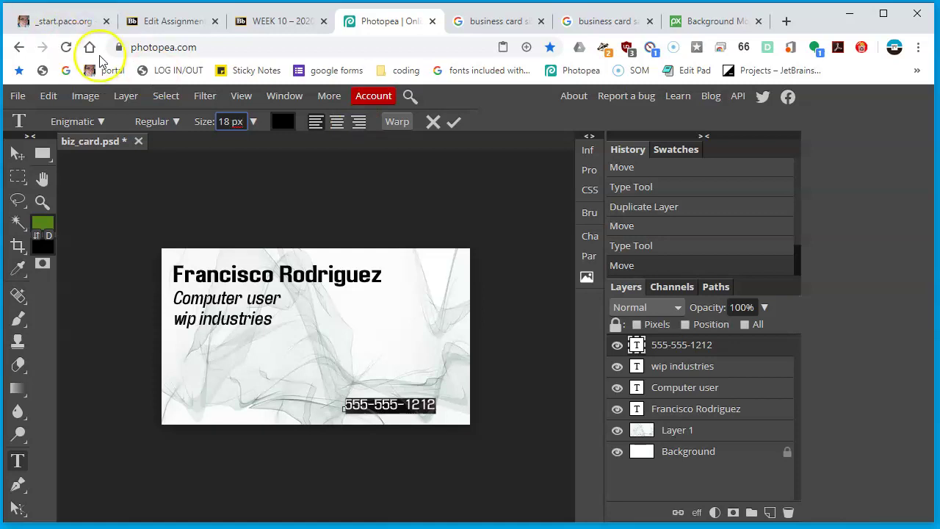
pyautogui.click(19, 152)
pyautogui.moveTo(412, 390); pyautogui.dragTo(453, 387)
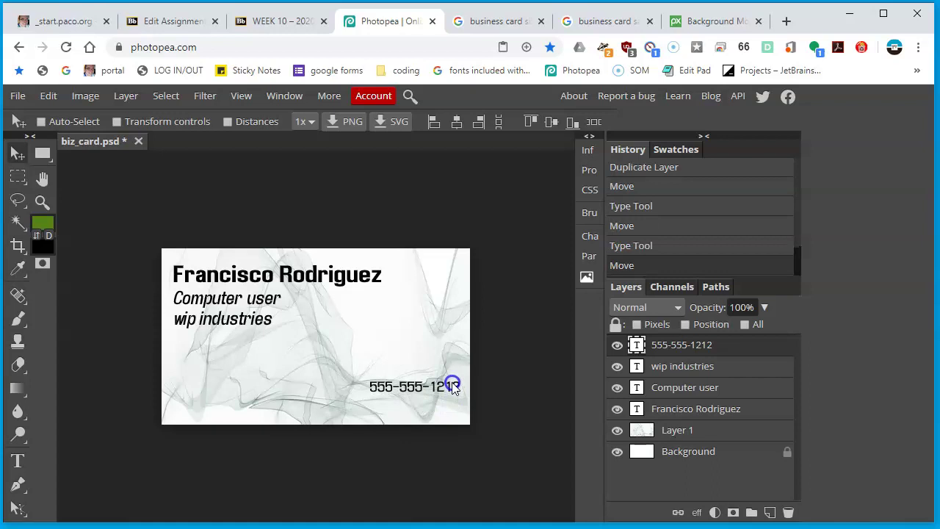
# Right-align the phone number and move it into the card's lower-right corner
pyautogui.doubleClick(637, 346)
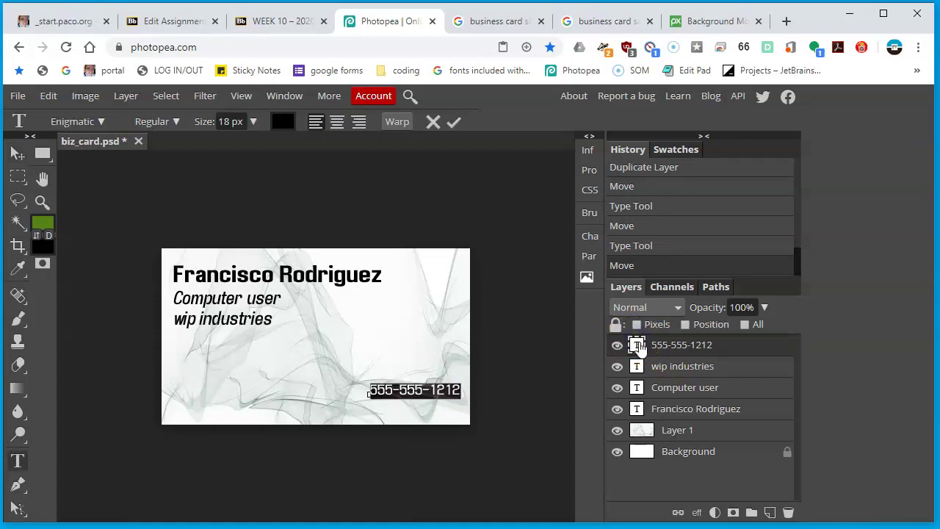
pyautogui.press('Left')
pyautogui.hotkey('ctrl', 'a')
pyautogui.press('Left')
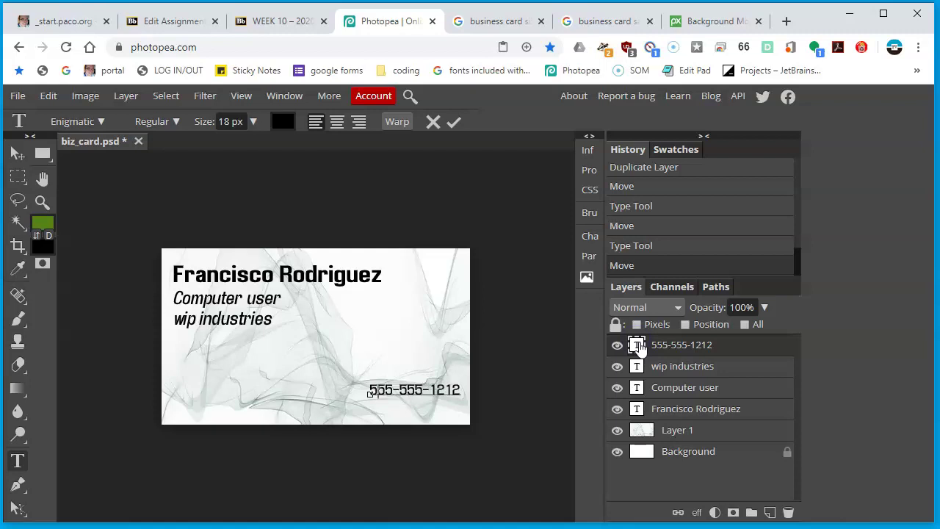
pyautogui.hotkey('ctrl', 'a')
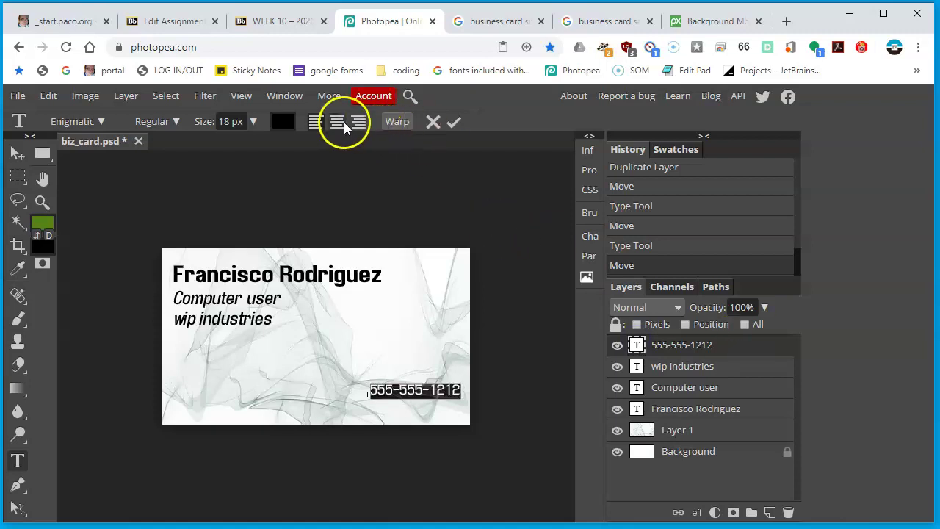
pyautogui.click(359, 125)
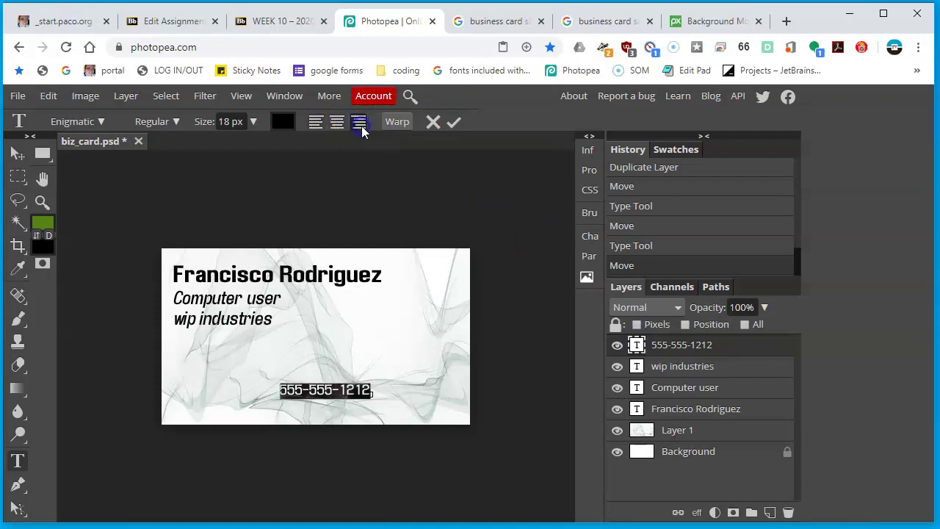
pyautogui.click(17, 152)
pyautogui.moveTo(357, 388); pyautogui.dragTo(449, 395)
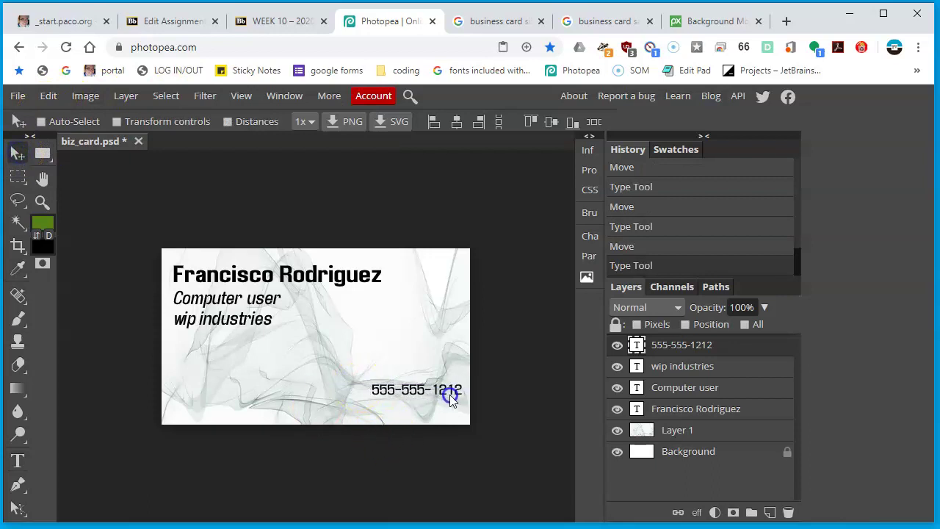
# Add the contact e-mail address on the line beneath the phone number and commit it
pyautogui.doubleClick(637, 347)
pyautogui.press('Left')
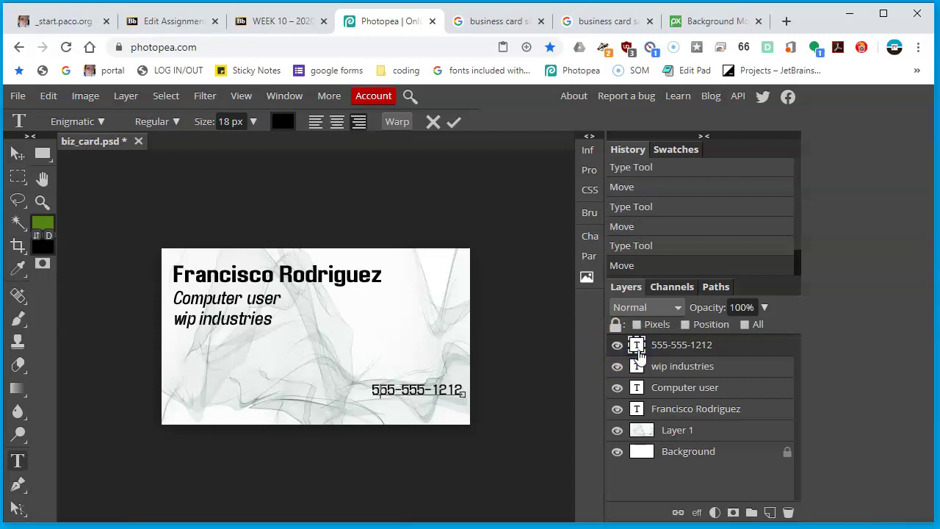
pyautogui.press('Return')
pyautogui.press('BackSpace')
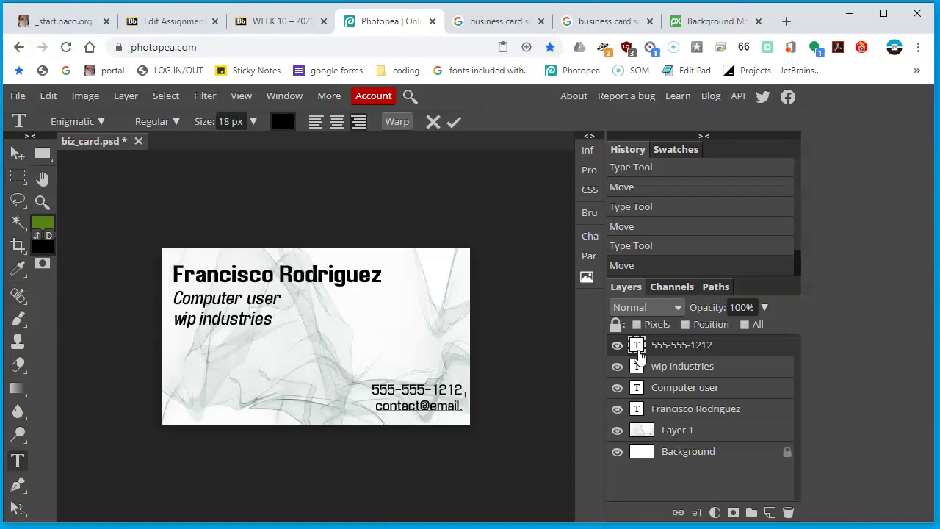
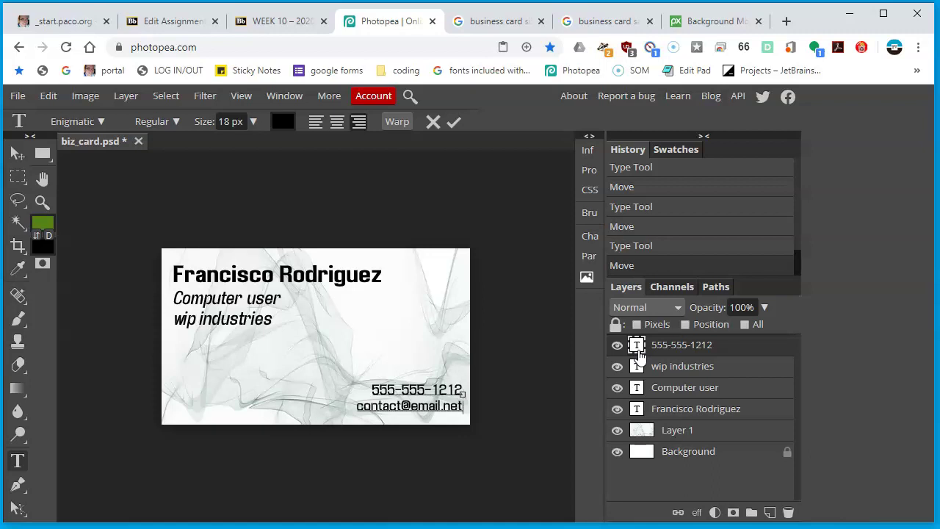
pyautogui.click(18, 152)
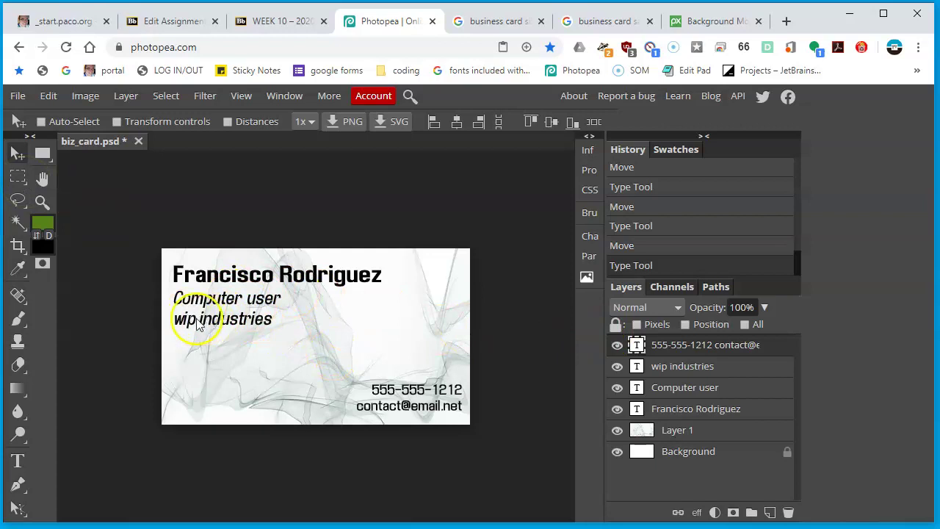
pyautogui.click(712, 368)
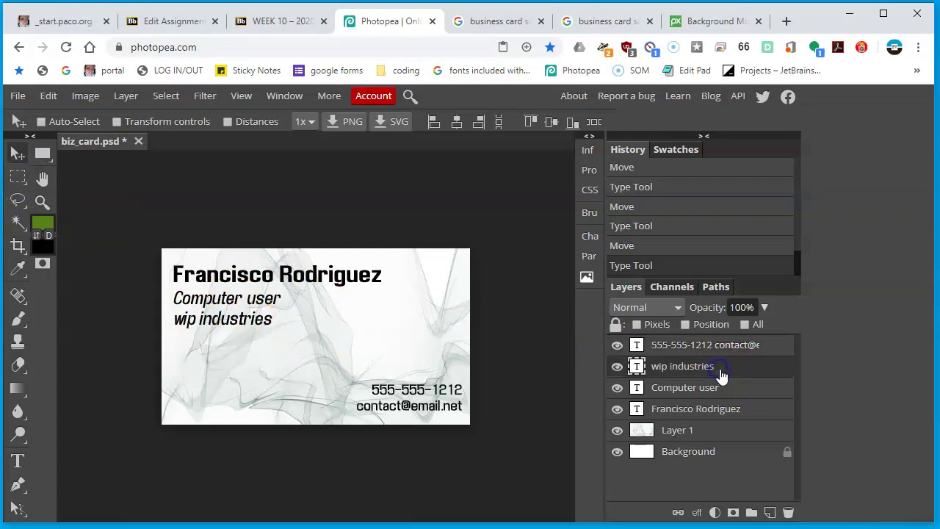
# Duplicate the wip industries layer below itself and type the two-line street address, city, state and ZIP
pyautogui.rightClick(693, 371)
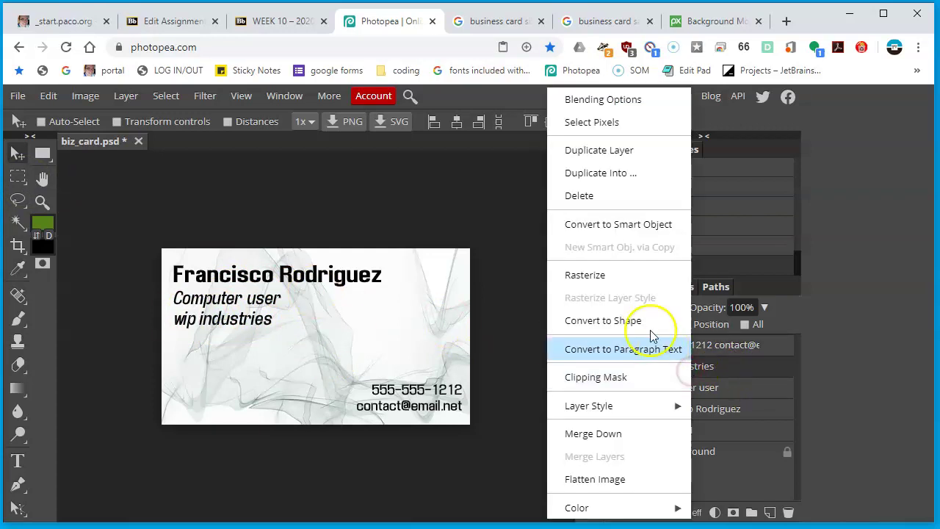
pyautogui.click(621, 151)
pyautogui.moveTo(257, 336); pyautogui.dragTo(258, 347)
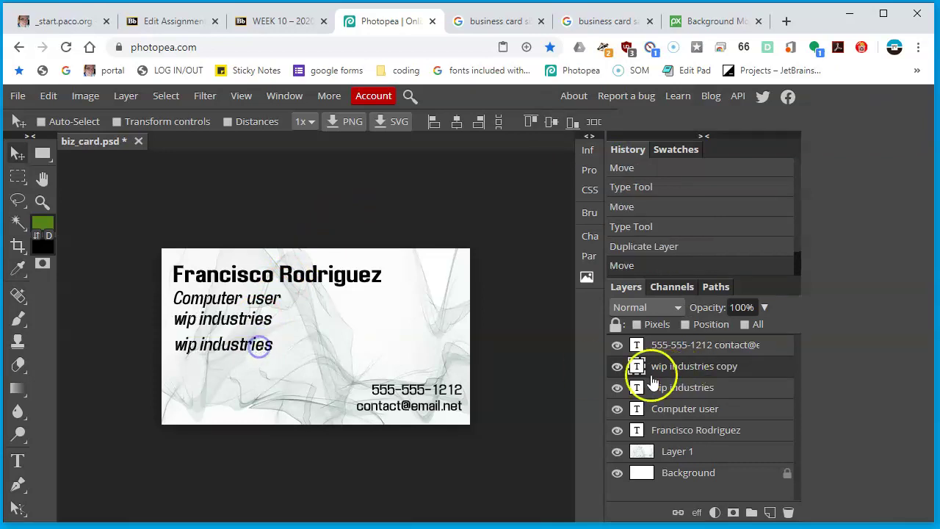
pyautogui.doubleClick(635, 368)
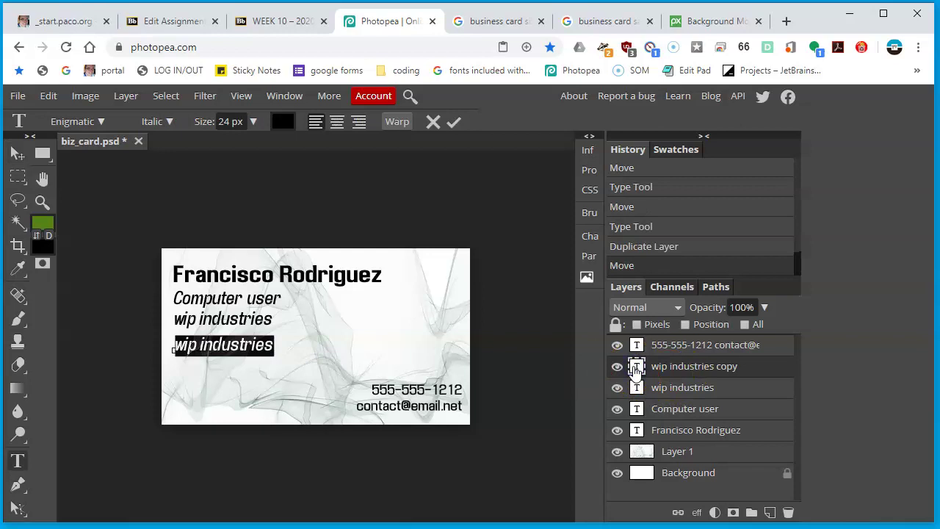
pyautogui.write('123 Main Streeet')
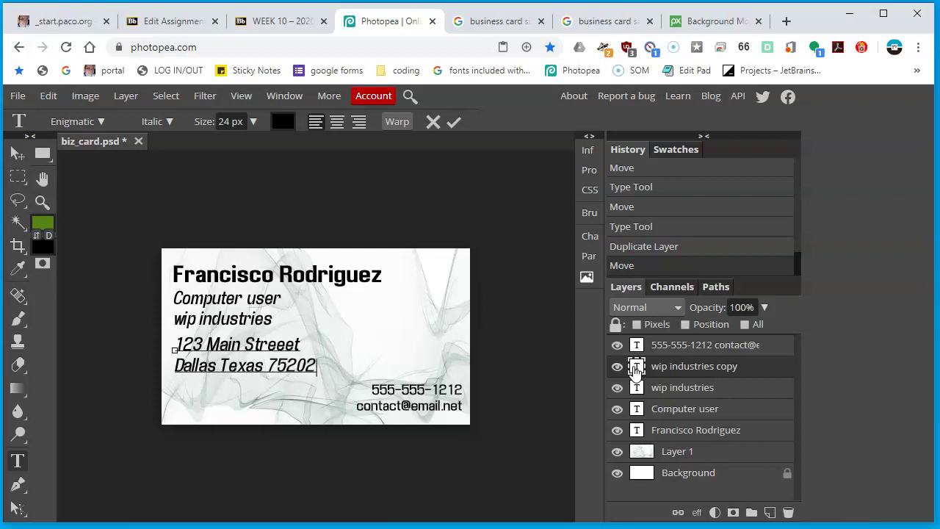
pyautogui.doubleClick(636, 367)
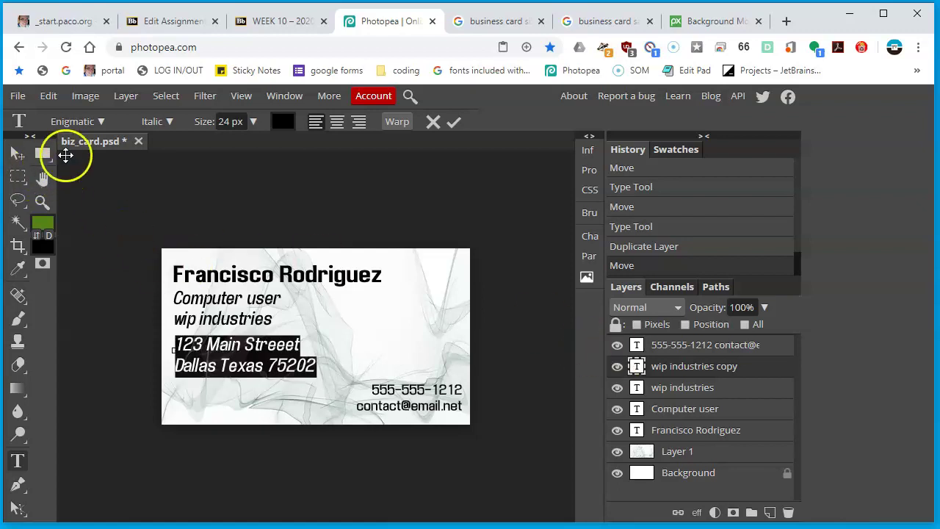
# Make the address Regular style at 18 px and nudge it slightly up under the company name
pyautogui.click(170, 122)
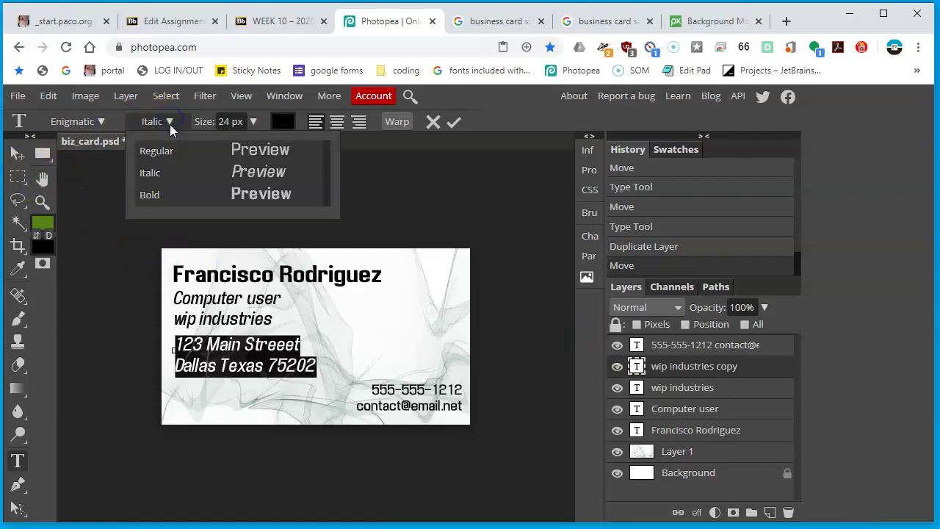
pyautogui.click(186, 147)
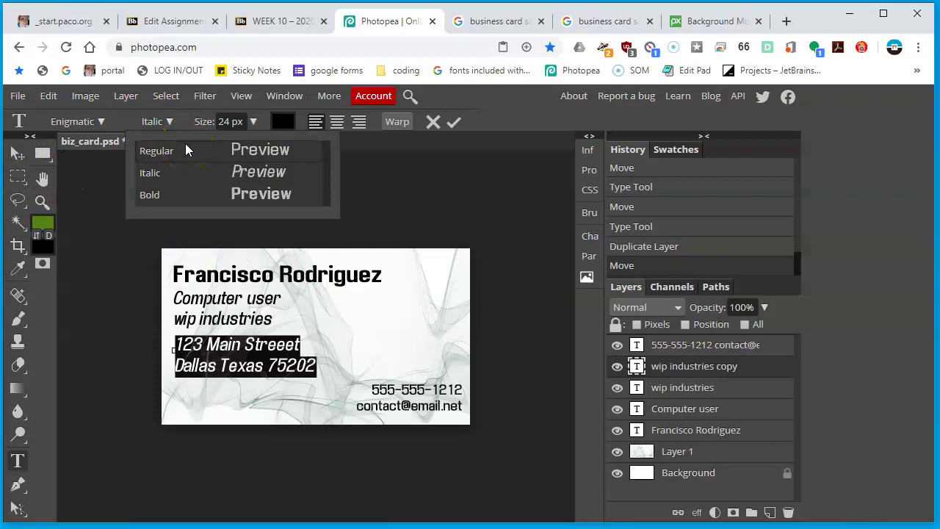
pyautogui.click(186, 150)
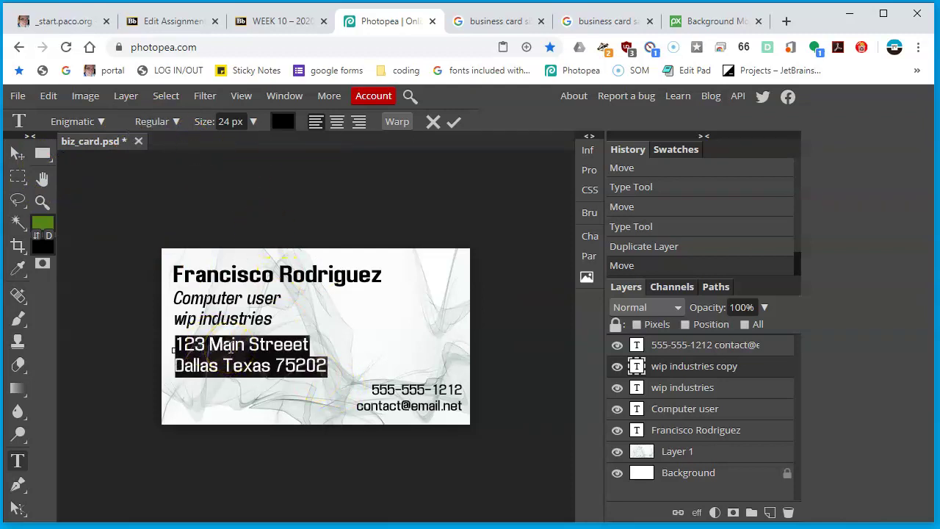
pyautogui.click(248, 127)
pyautogui.write('1')
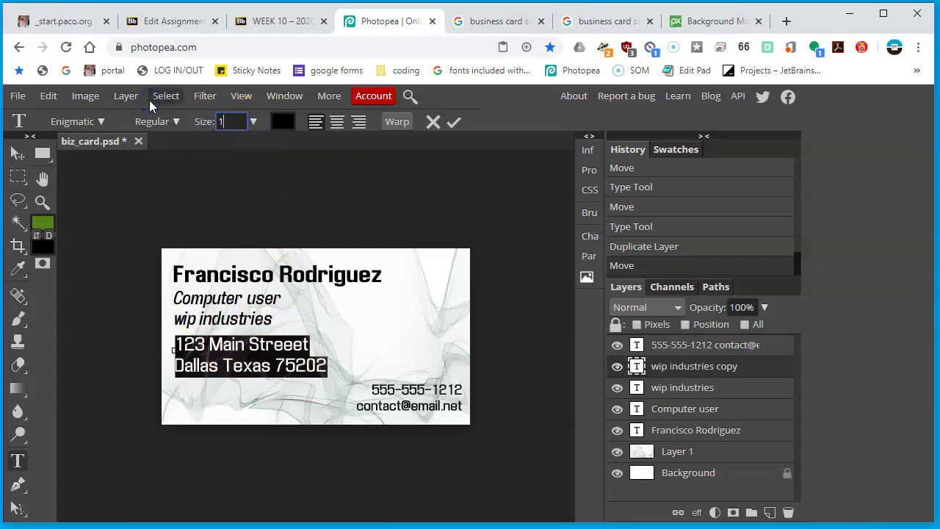
pyautogui.press('Return')
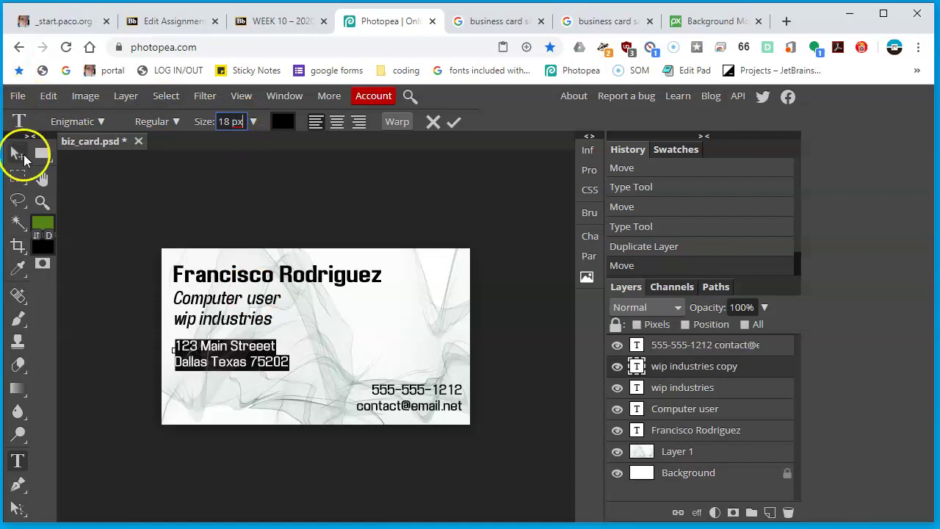
pyautogui.click(18, 153)
pyautogui.moveTo(229, 360); pyautogui.dragTo(229, 349)
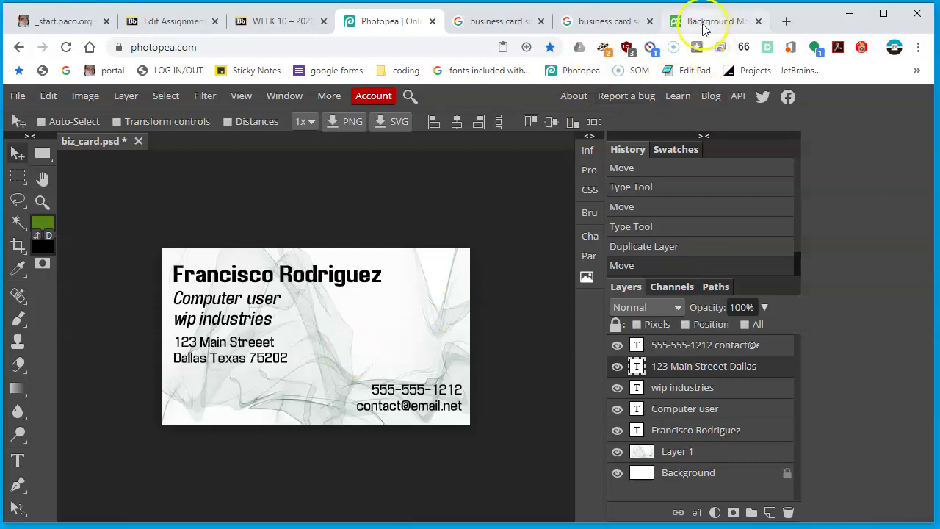
pyautogui.click(786, 21)
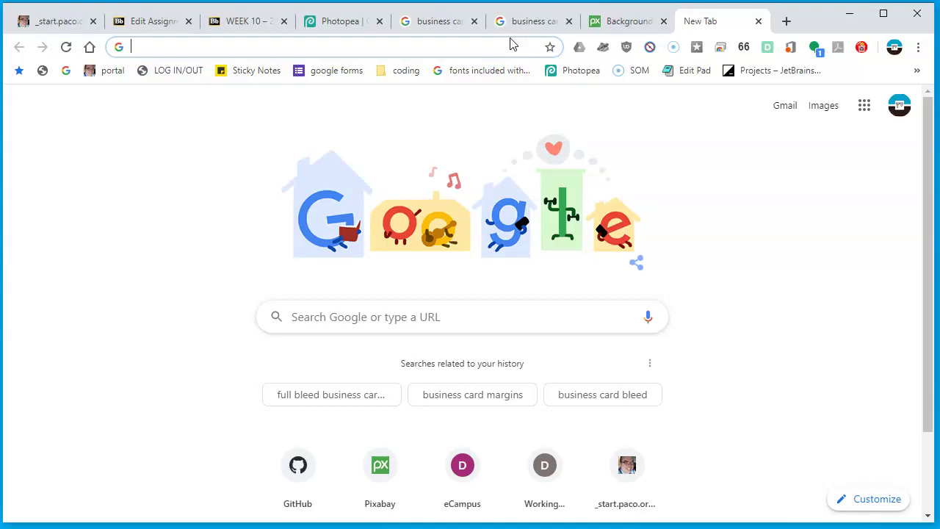
pyautogui.click(650, 21)
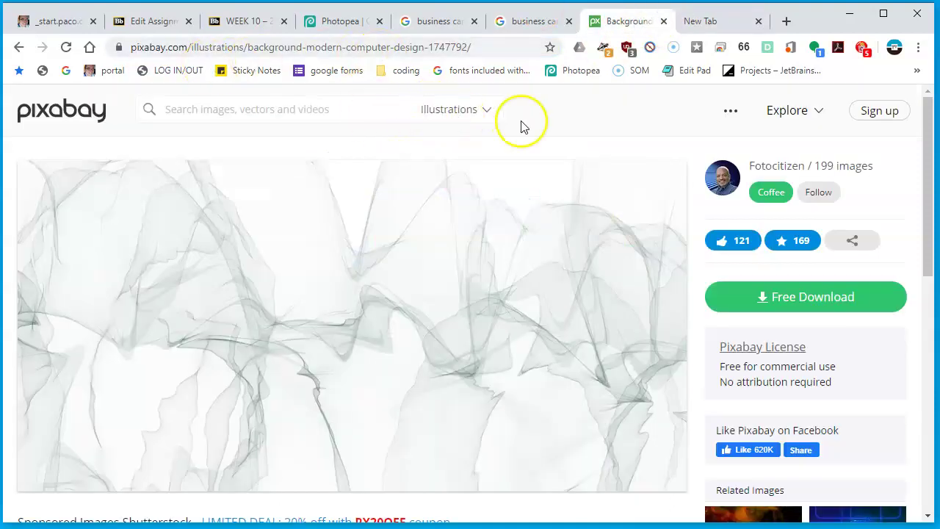
pyautogui.click(245, 109)
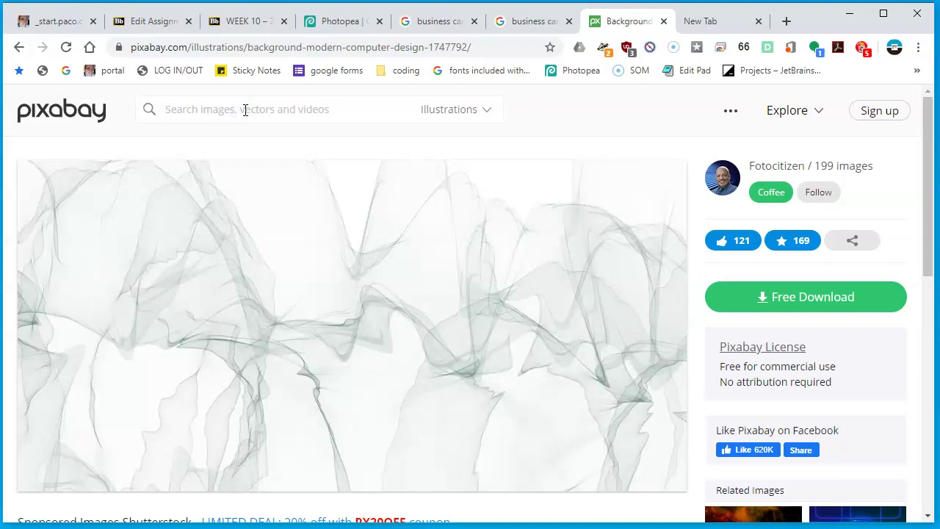
pyautogui.write('computer logo')
pyautogui.press('Return')
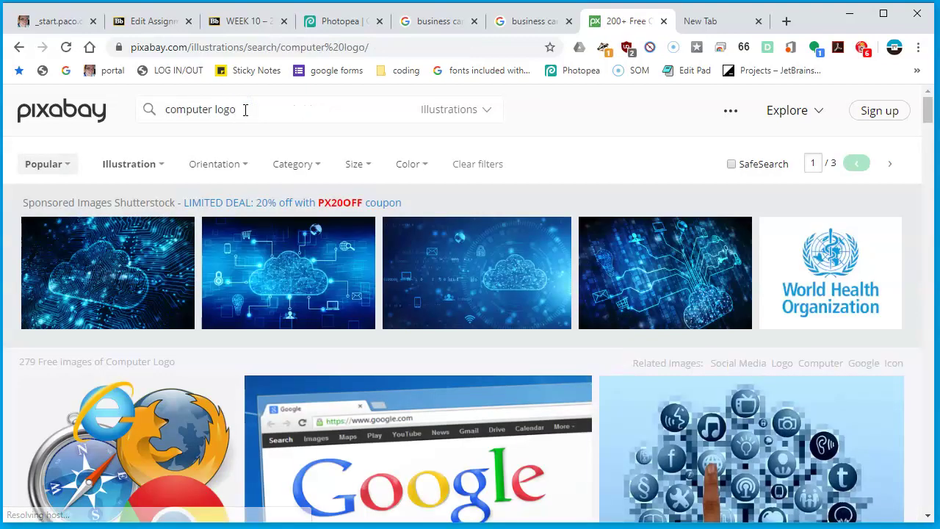
pyautogui.scroll(-10, 169, 301)
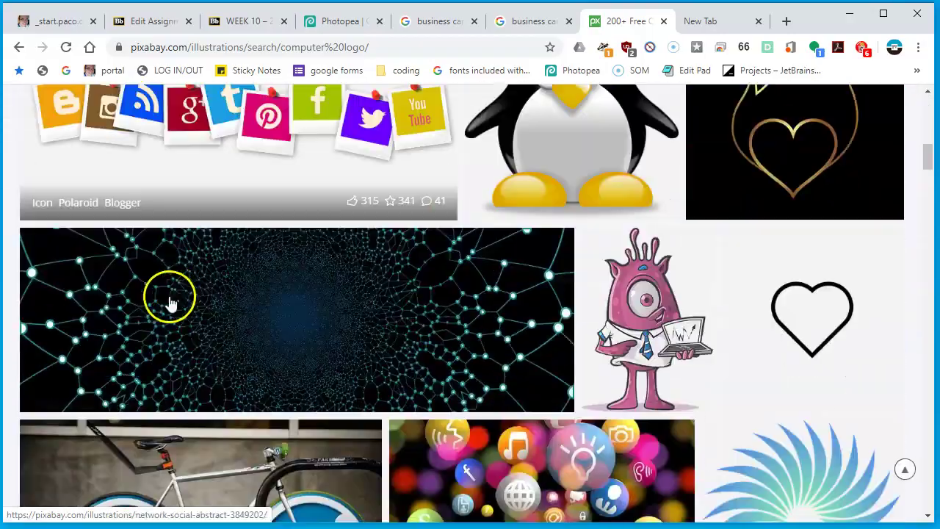
pyautogui.scroll(2, 436, 346)
pyautogui.scroll(-5, 440, 349)
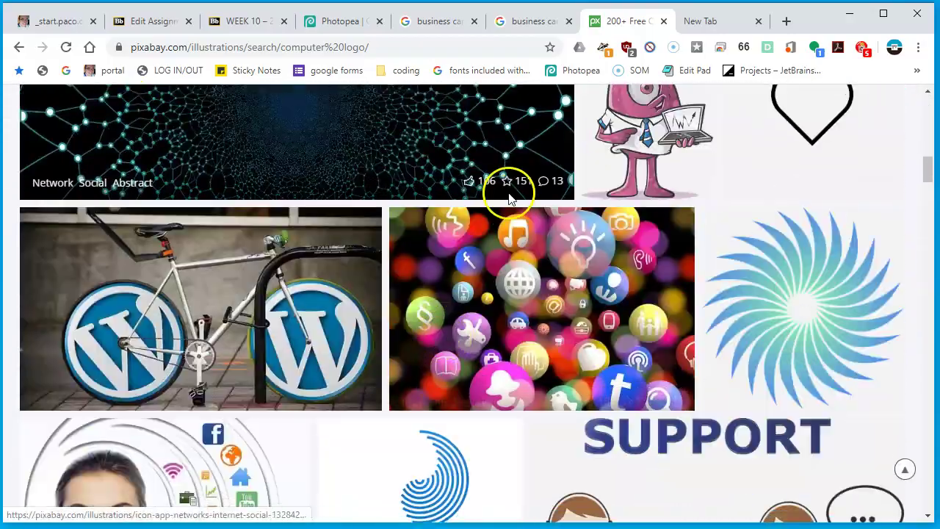
pyautogui.scroll(-4, 511, 199)
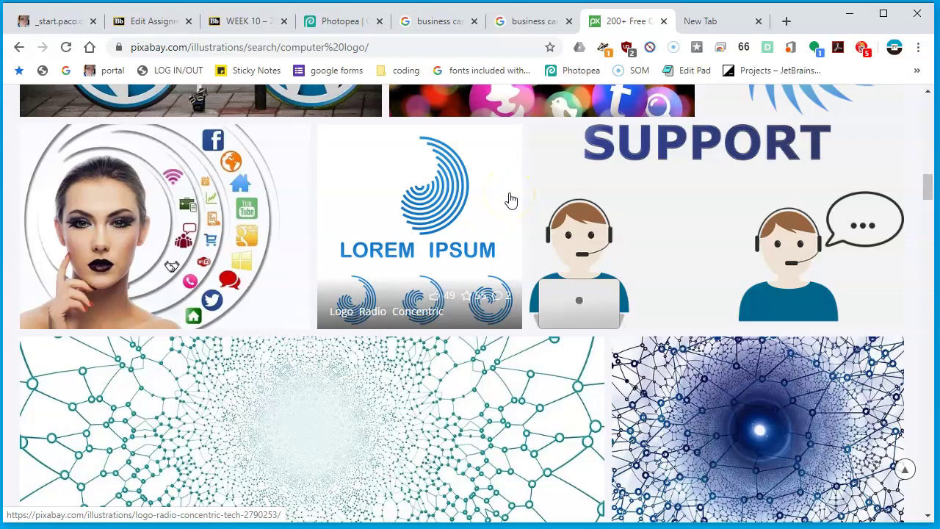
pyautogui.scroll(-7, 510, 199)
pyautogui.scroll(2, 252, 117)
pyautogui.scroll(-5, 394, 238)
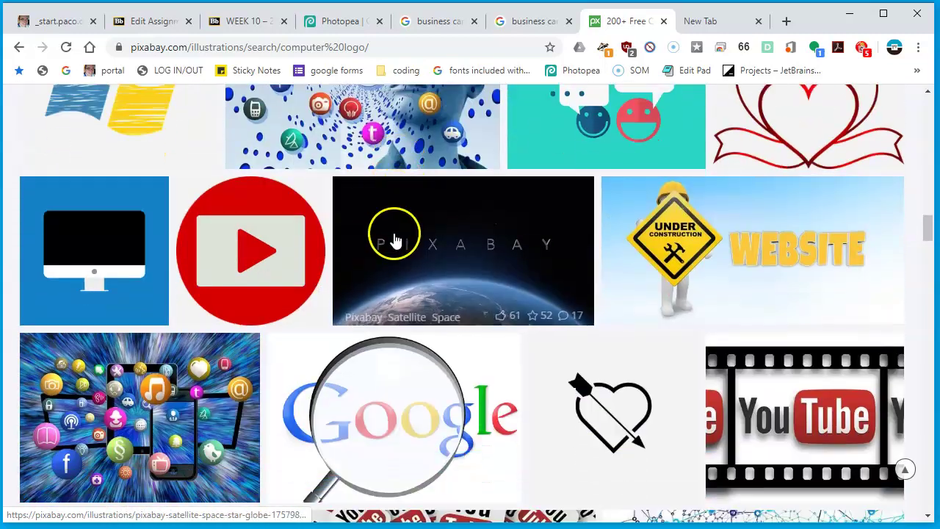
pyautogui.scroll(-3, 394, 239)
pyautogui.scroll(-8, 394, 238)
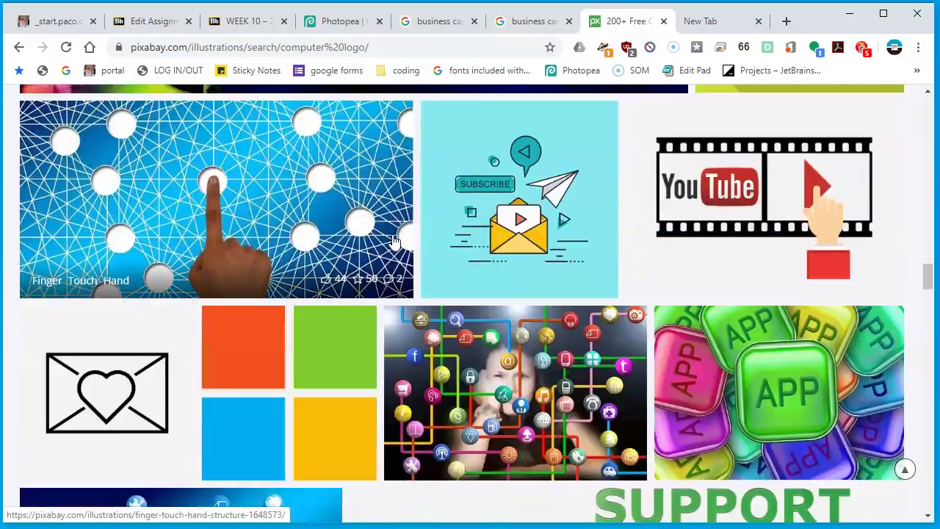
pyautogui.scroll(-4, 394, 238)
pyautogui.scroll(-7, 384, 253)
pyautogui.scroll(20, 385, 254)
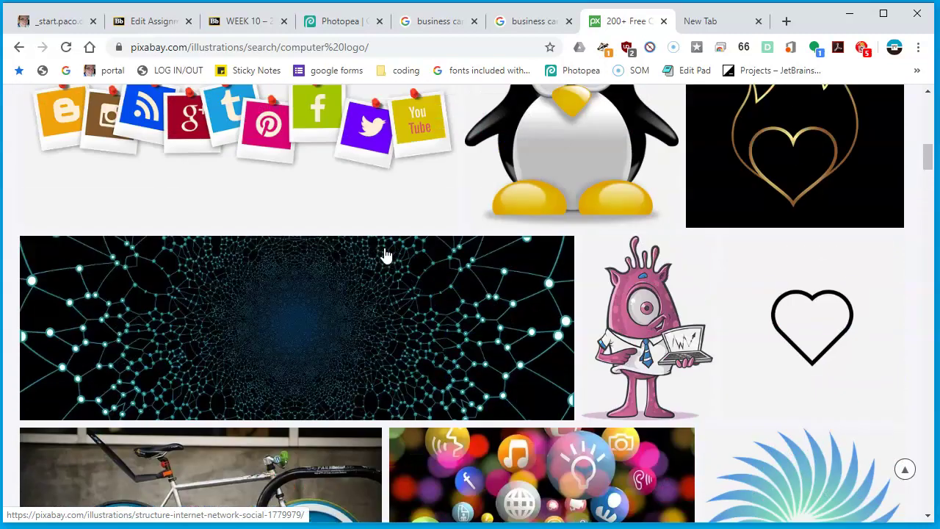
pyautogui.scroll(10, 384, 254)
# Search Pixabay for 'computer logo line art' and browse the results
pyautogui.doubleClick(294, 110)
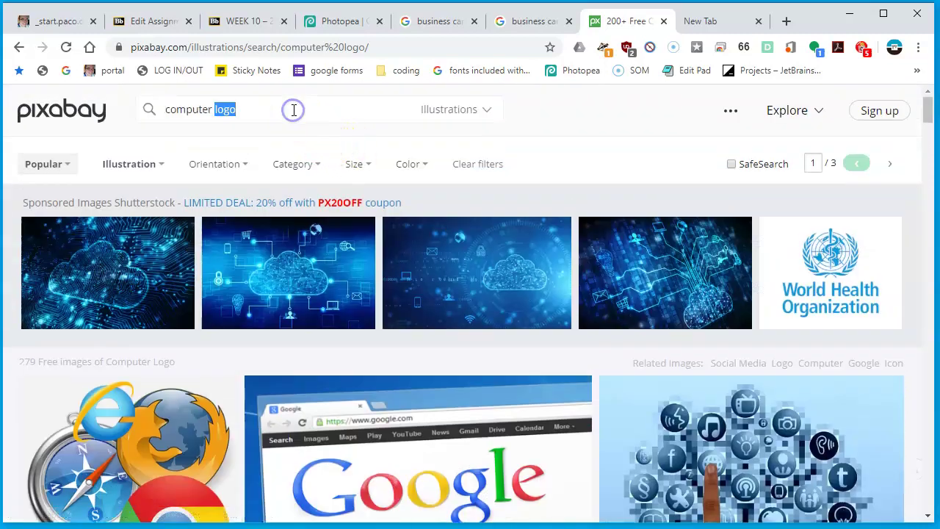
pyautogui.click(294, 109)
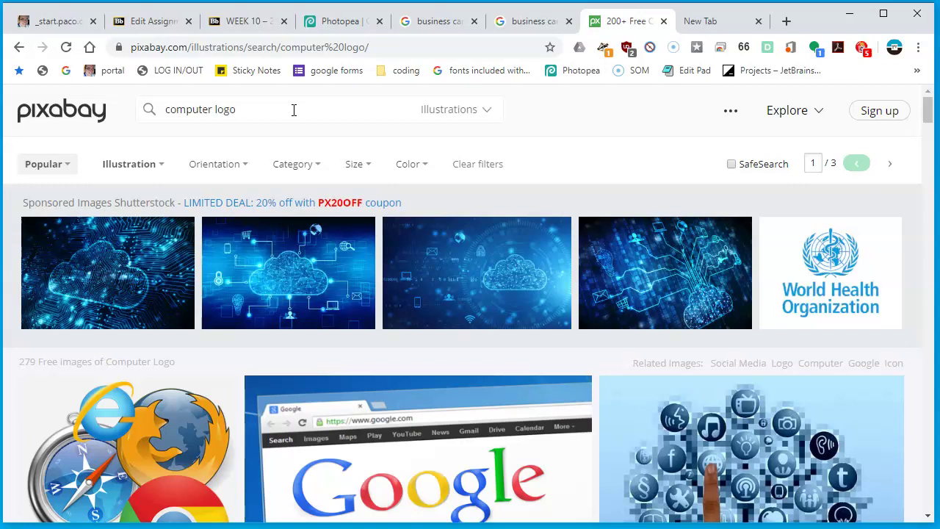
pyautogui.write('line art')
pyautogui.press('Return')
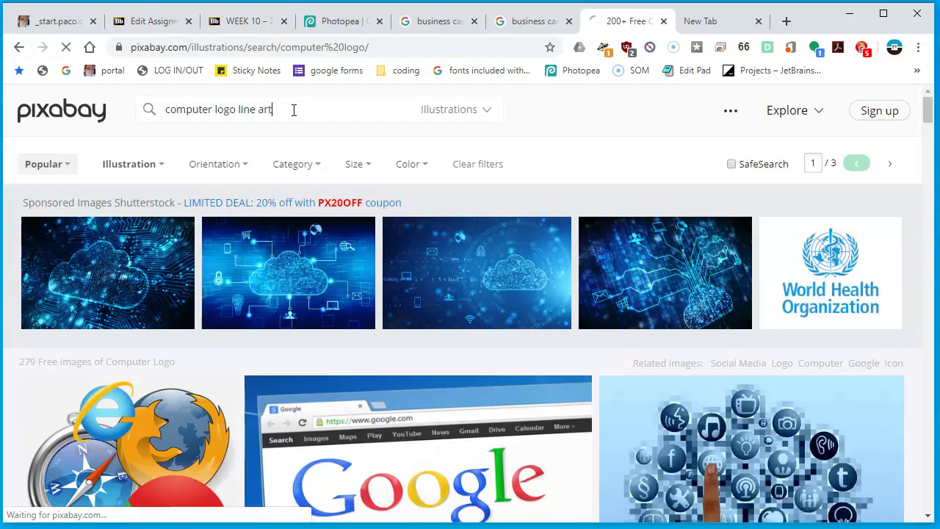
pyautogui.scroll(-4, 536, 307)
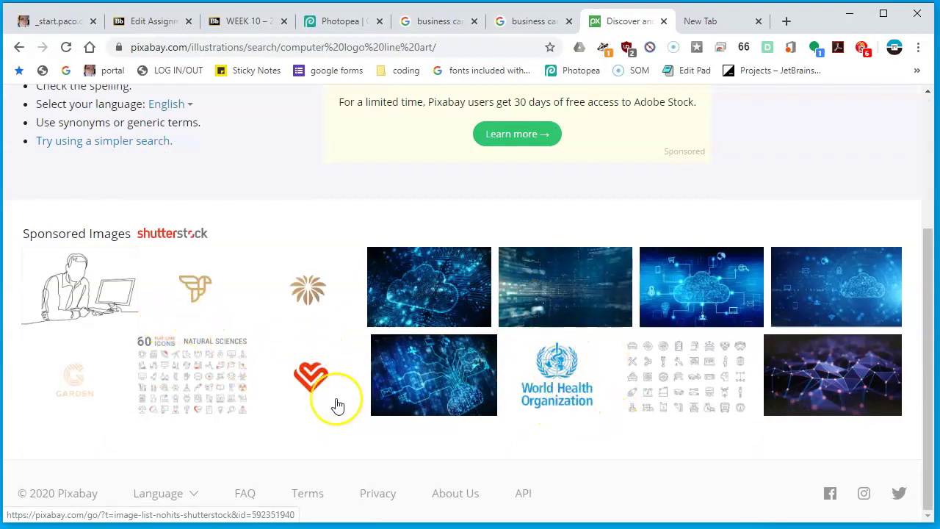
pyautogui.scroll(3, 207, 380)
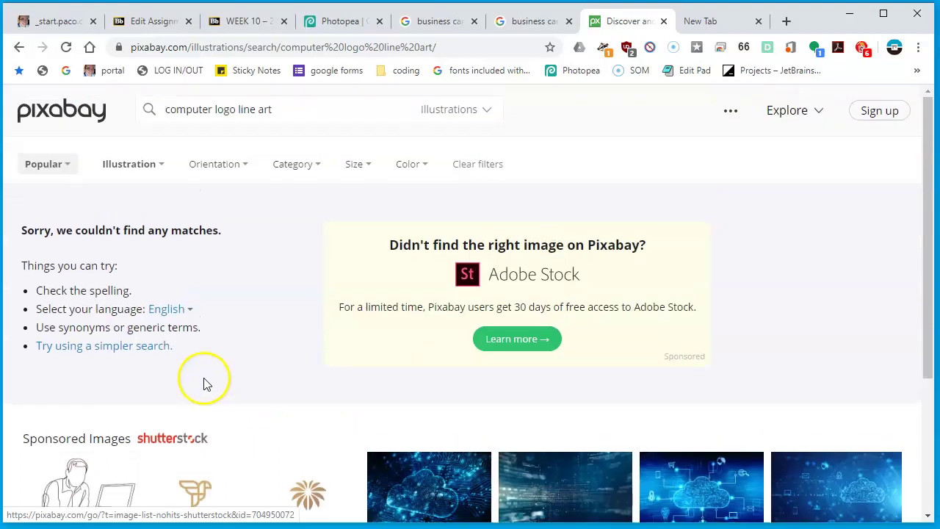
# Narrow the search to 'computer line art' and scroll to the Cranium Head image
pyautogui.doubleClick(226, 109)
pyautogui.press('BackSpace')
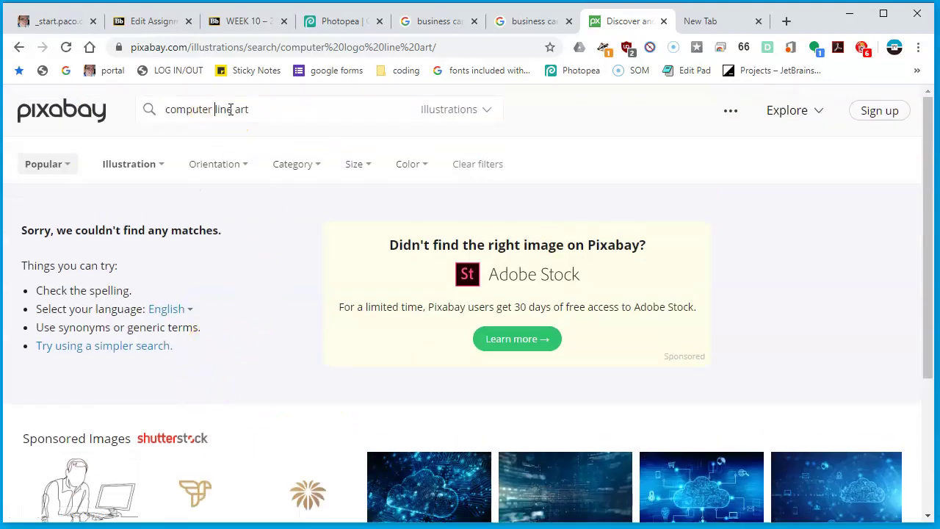
pyautogui.press('Return')
pyautogui.scroll(-9, 235, 99)
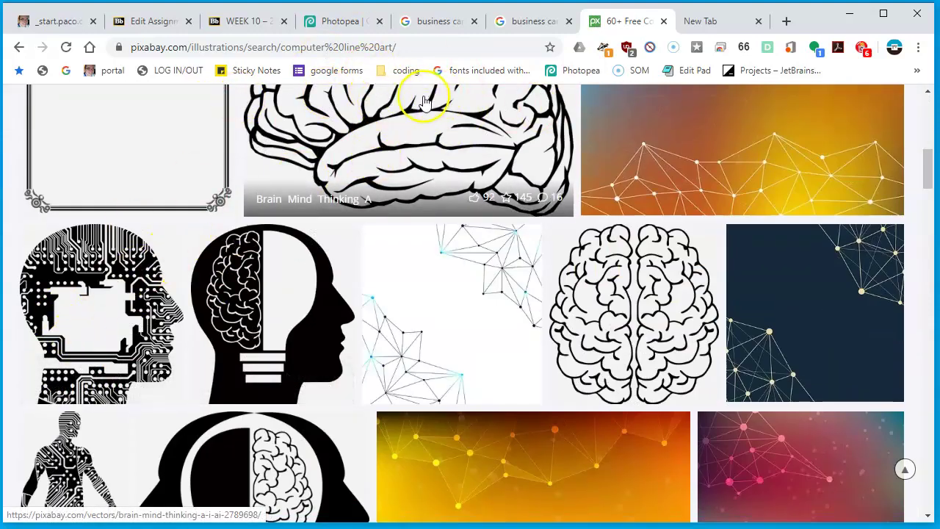
pyautogui.scroll(-4, 257, 271)
pyautogui.scroll(-2, 266, 283)
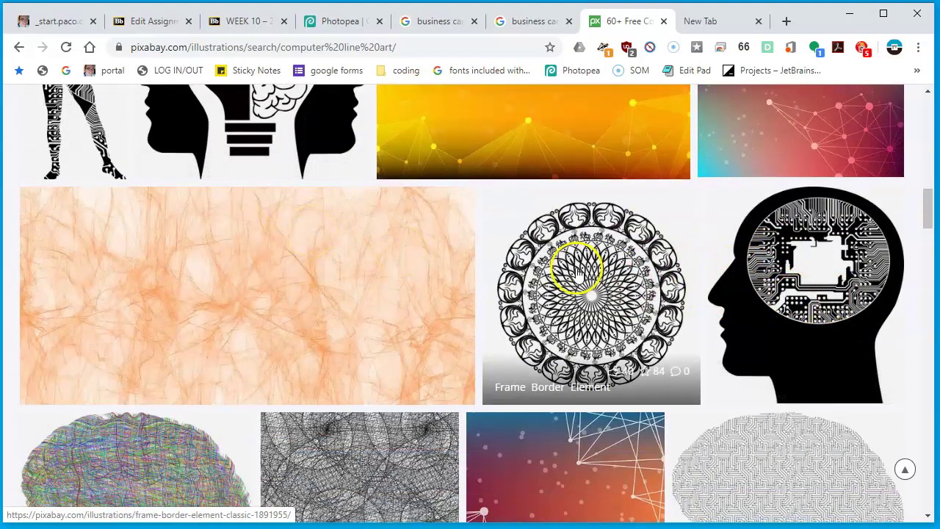
pyautogui.scroll(4, 710, 311)
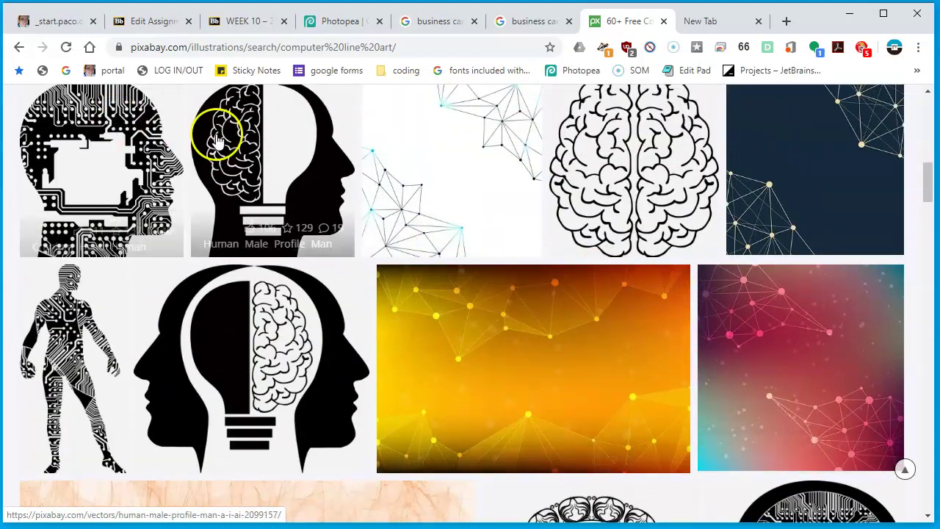
pyautogui.scroll(-4, 882, 374)
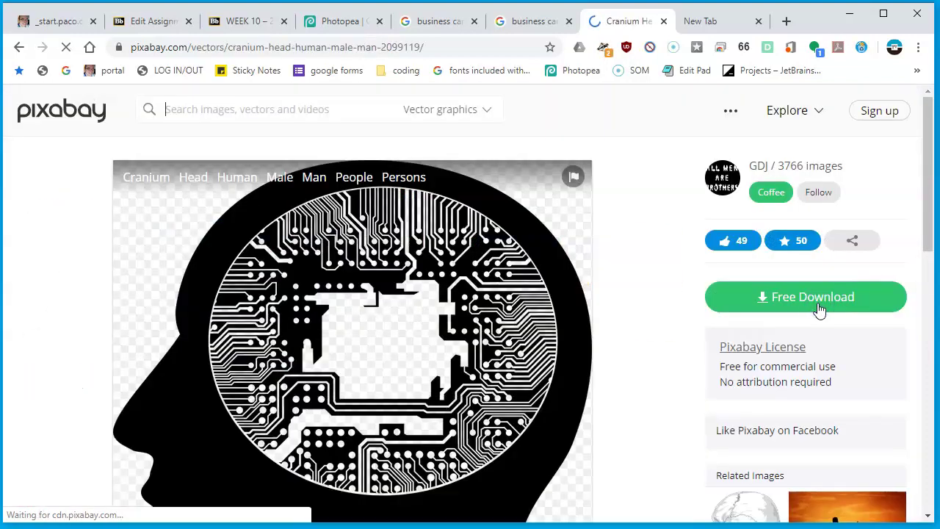
pyautogui.scroll(-3, 727, 296)
# Copy the Cranium Head circuit-brain image and return to the Photopea card
pyautogui.rightClick(329, 141)
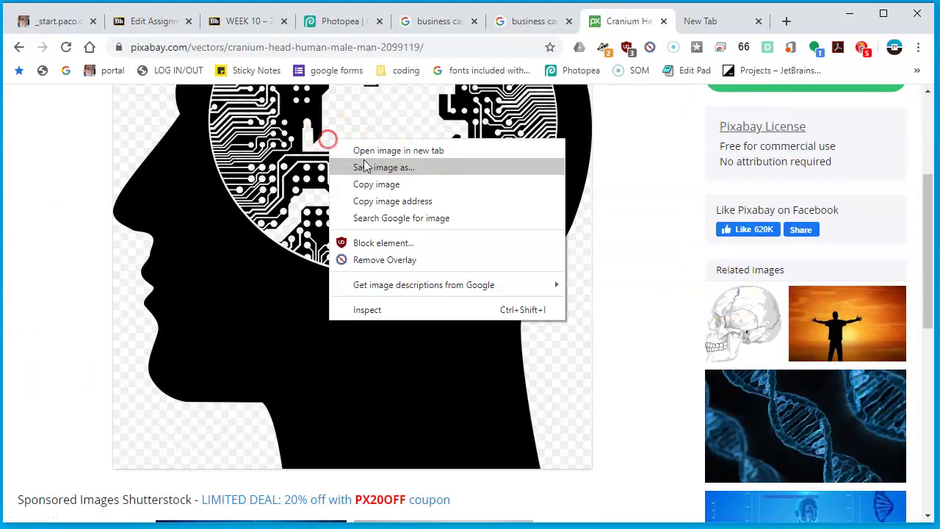
pyautogui.click(405, 185)
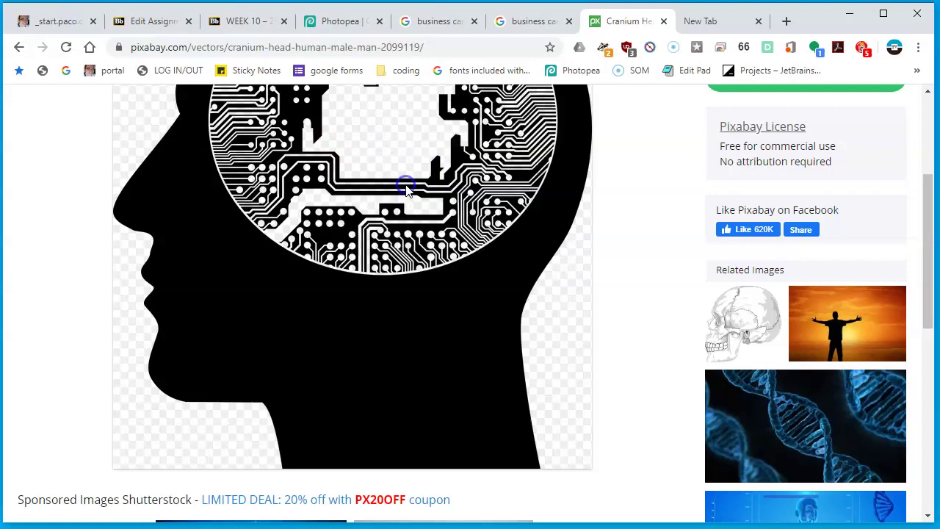
pyautogui.click(360, 21)
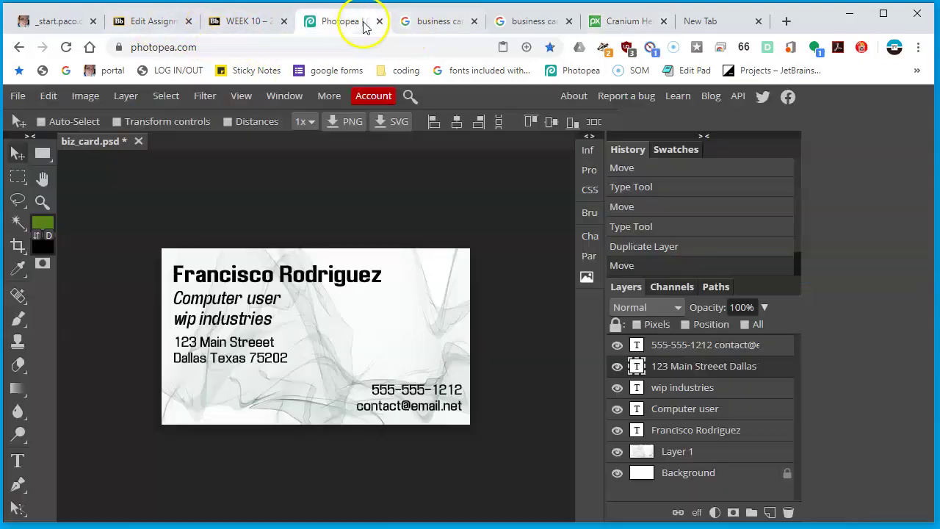
# Paste the copied head image into the card as a new layer
pyautogui.click(733, 345)
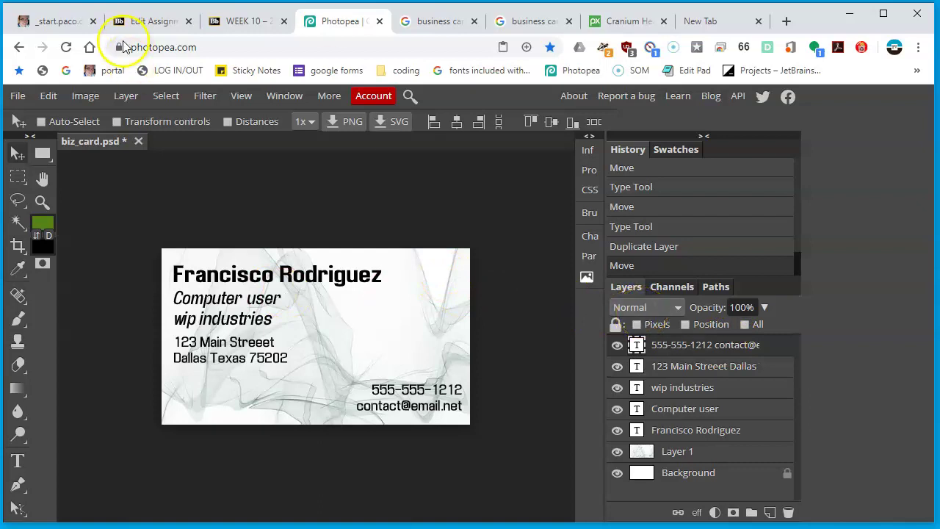
pyautogui.click(47, 96)
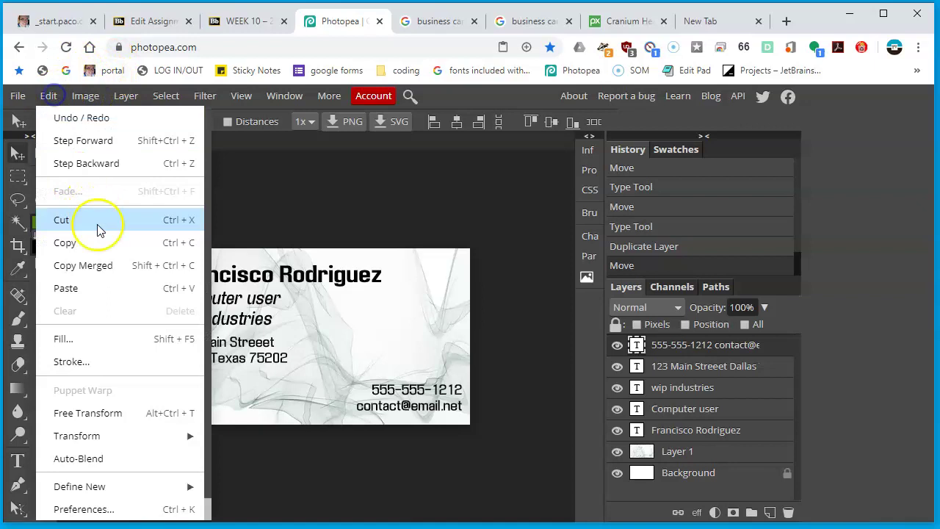
pyautogui.click(96, 290)
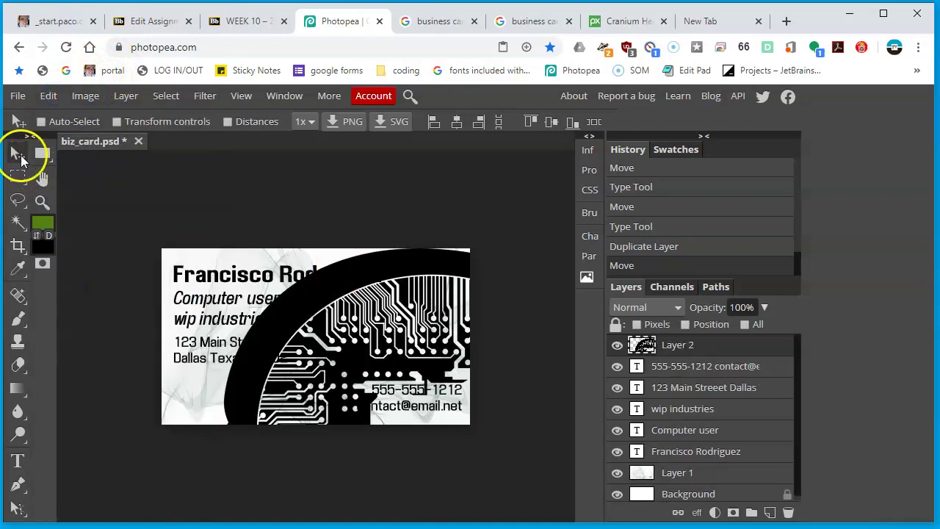
# Scale the head image down to about 18% and place it at the card's top right
pyautogui.click(157, 122)
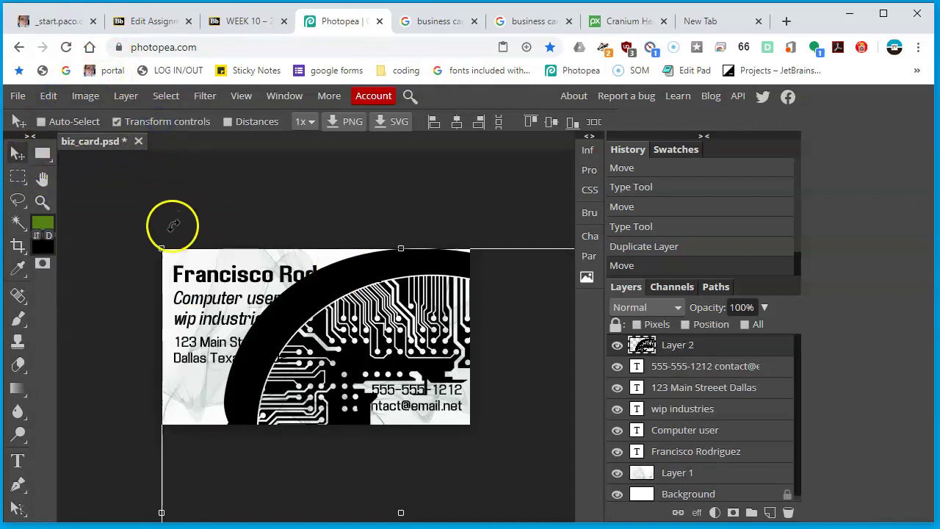
pyautogui.click(204, 293)
pyautogui.moveTo(206, 292); pyautogui.dragTo(397, 499)
pyautogui.moveTo(488, 501); pyautogui.dragTo(312, 221)
pyautogui.moveTo(470, 193); pyautogui.dragTo(283, 376)
pyautogui.moveTo(260, 440); pyautogui.dragTo(437, 321)
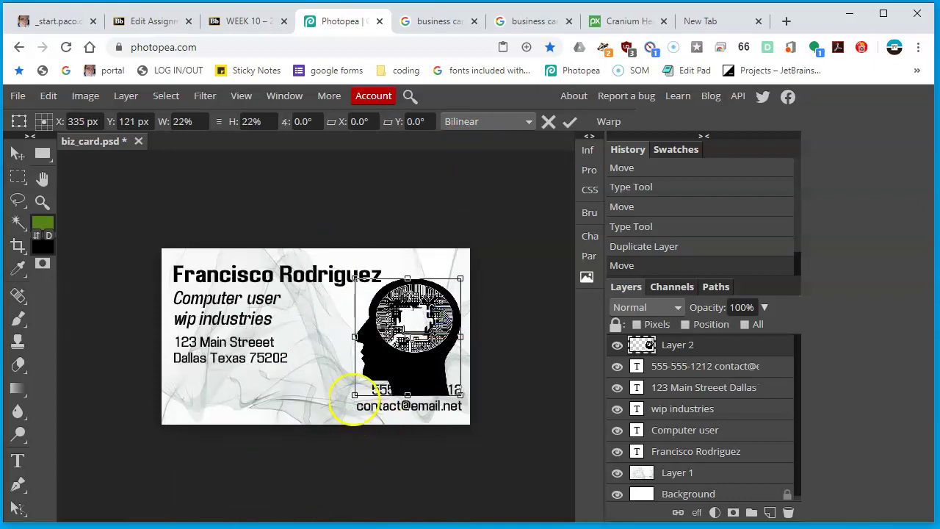
pyautogui.moveTo(355, 395); pyautogui.dragTo(401, 358)
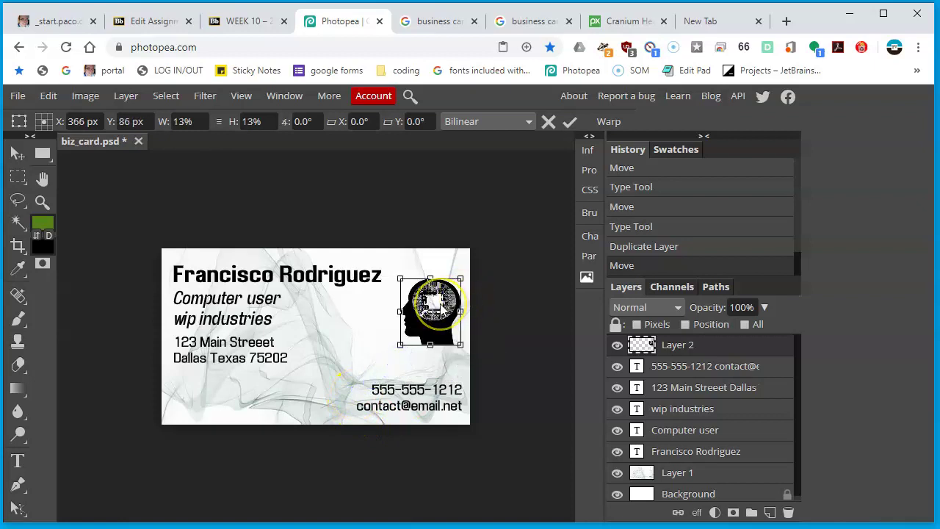
pyautogui.press('Return')
pyautogui.moveTo(444, 307); pyautogui.dragTo(453, 291)
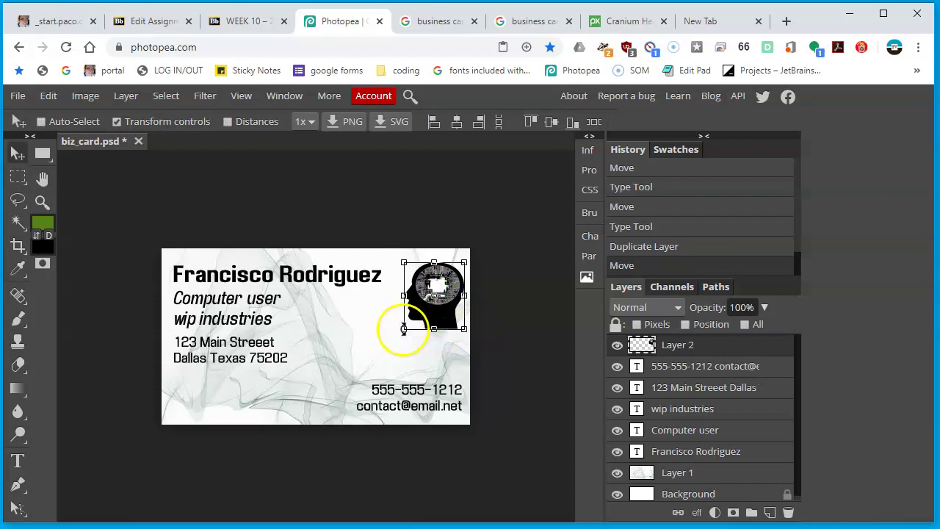
pyautogui.moveTo(403, 330); pyautogui.dragTo(416, 315)
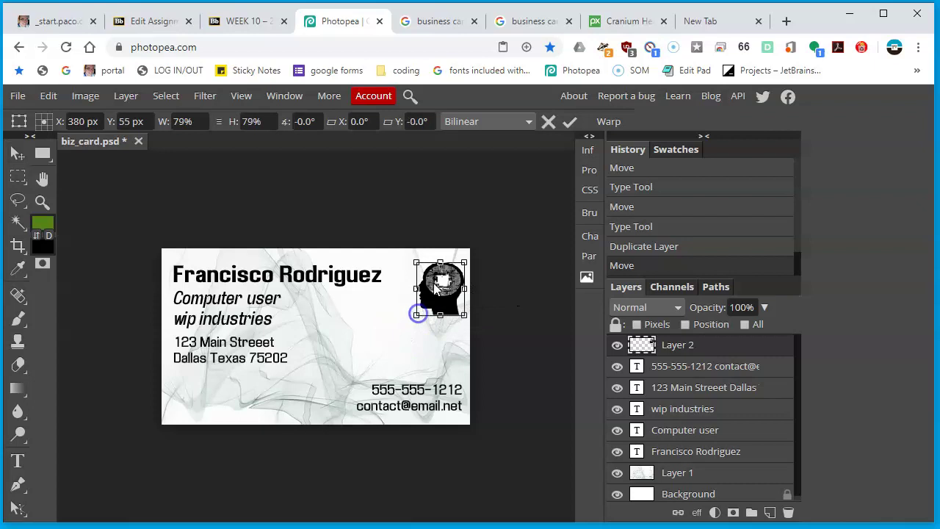
pyautogui.press('Return')
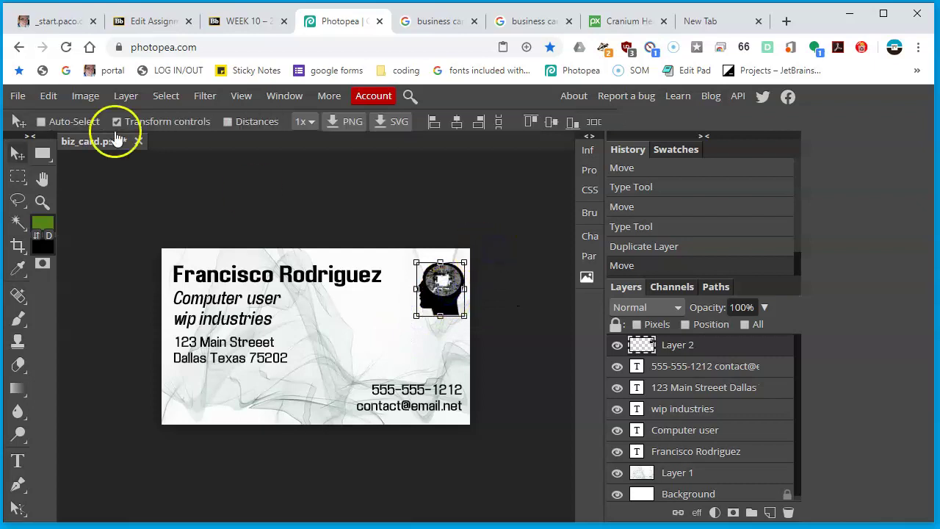
pyautogui.click(116, 122)
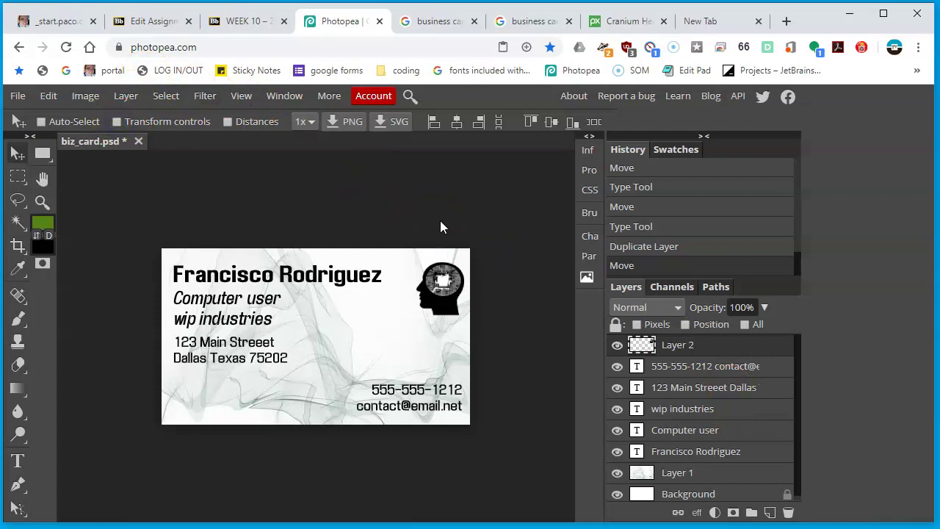
# Nudge the head logo into its final top-right spot, then switch to the Blackboard assignment page
pyautogui.moveTo(384, 269); pyautogui.dragTo(455, 292)
pyautogui.click(249, 22)
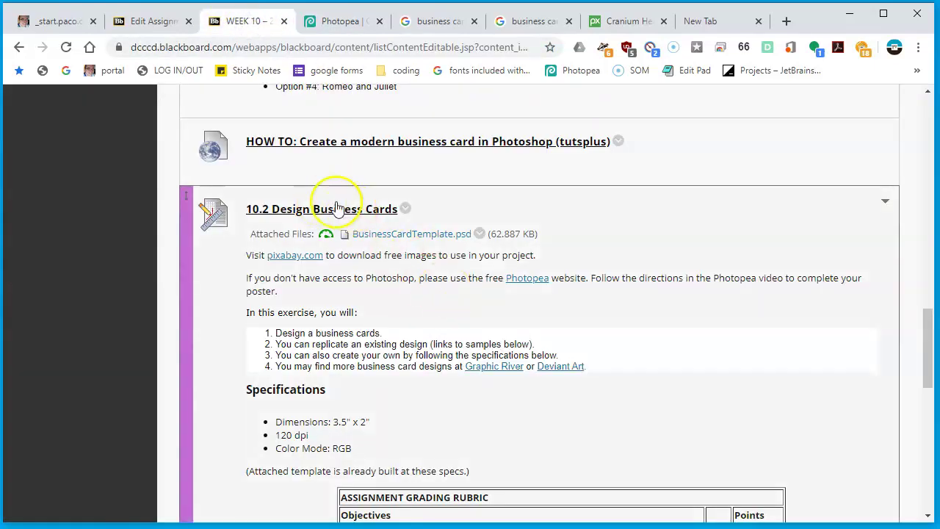